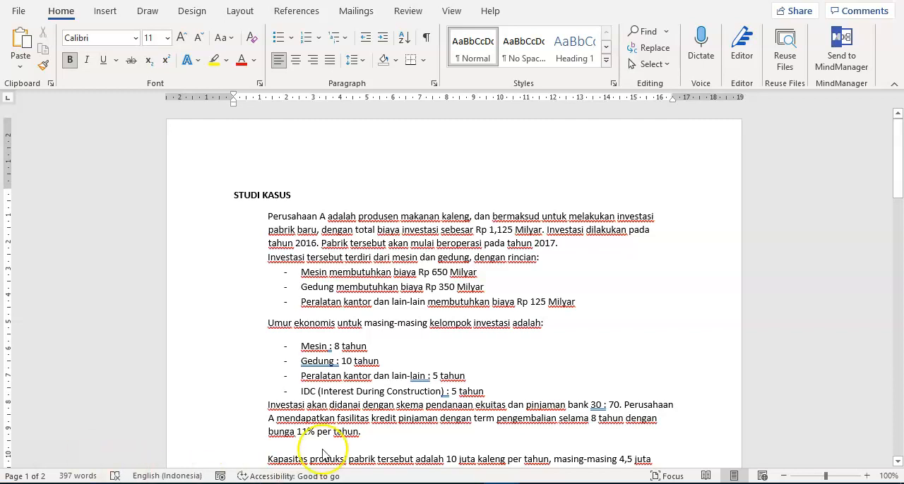
# - Read through the case study from the investment details to the overhead, marketing and general cost paragraphs
pyautogui.scroll(-3, 415, 338)
pyautogui.scroll(-3, 416, 340)
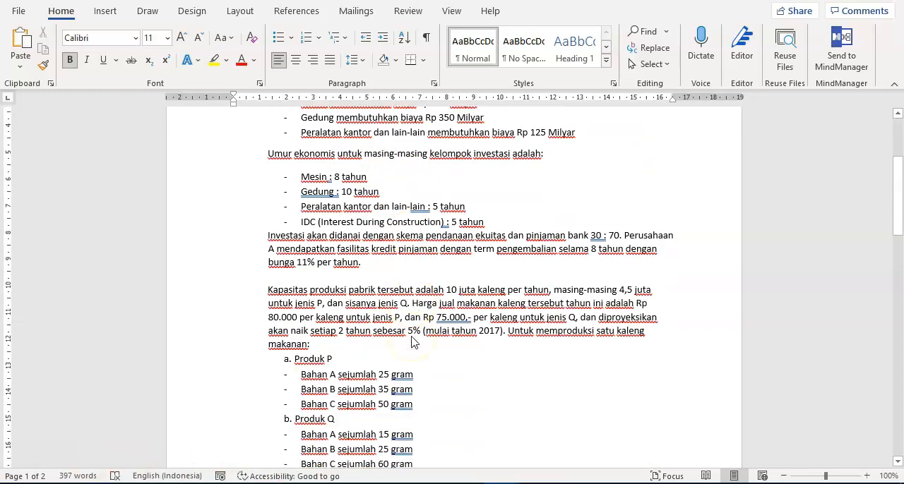
pyautogui.scroll(-3, 413, 342)
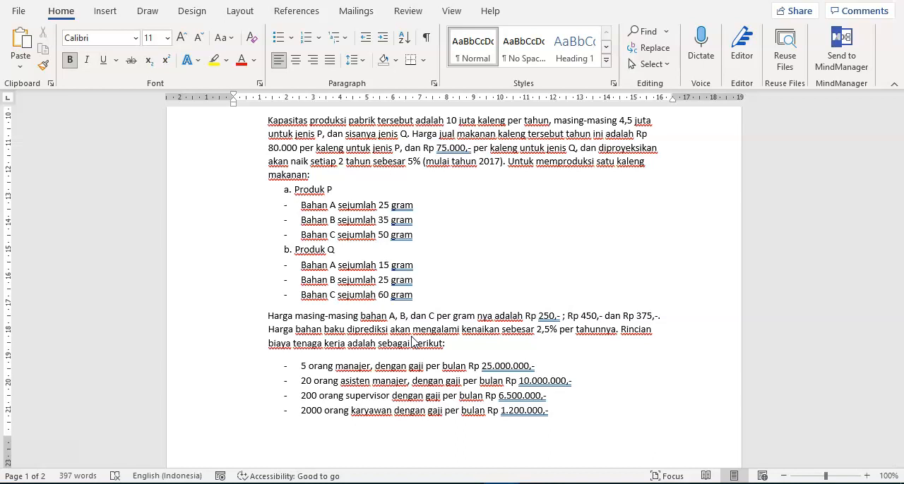
pyautogui.scroll(-7, 413, 341)
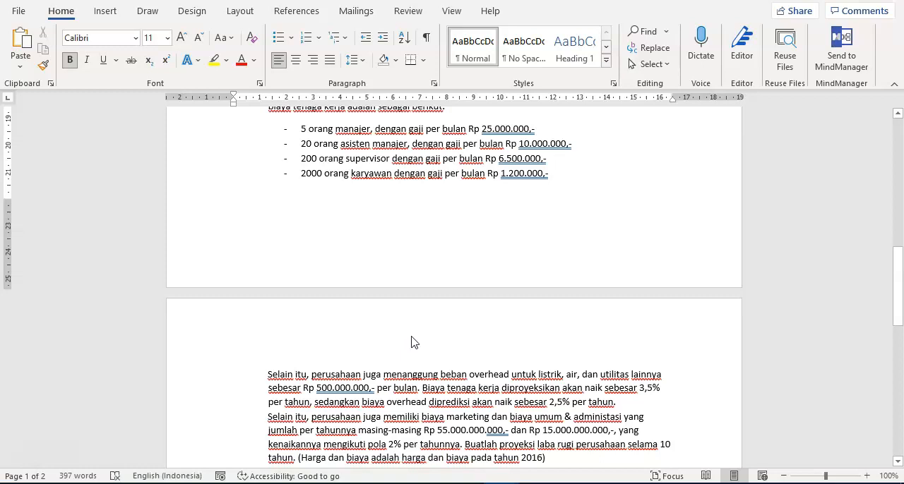
pyautogui.click(400, 351)
# - Switch to Excel and review the Biaya Bahan, Biaya SDM, Biaya Overhead, Biaya umum and Biaya marketing sheets
pyautogui.click(327, 470)
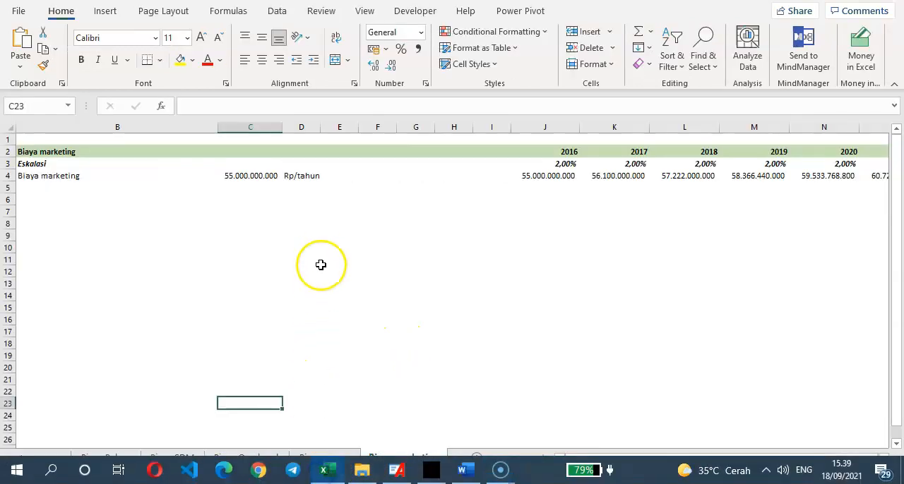
pyautogui.click(120, 461)
pyautogui.click(181, 457)
pyautogui.click(228, 460)
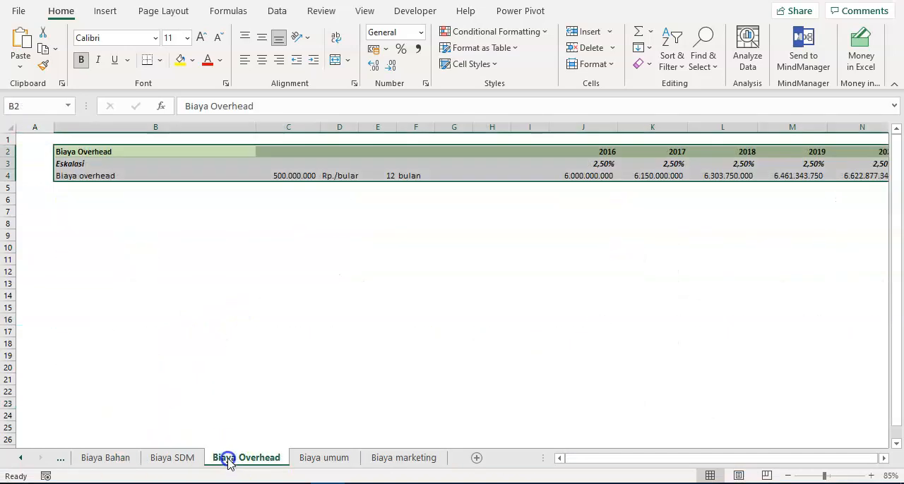
pyautogui.click(314, 460)
pyautogui.click(420, 460)
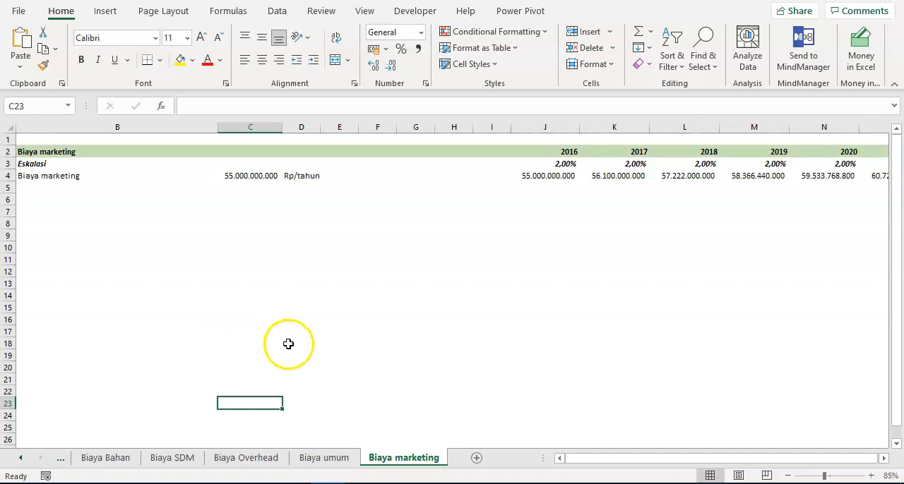
# - Switch to Word and check the overhead, marketing and general cost assumptions, then return to the investment section
pyautogui.moveTo(367, 471)
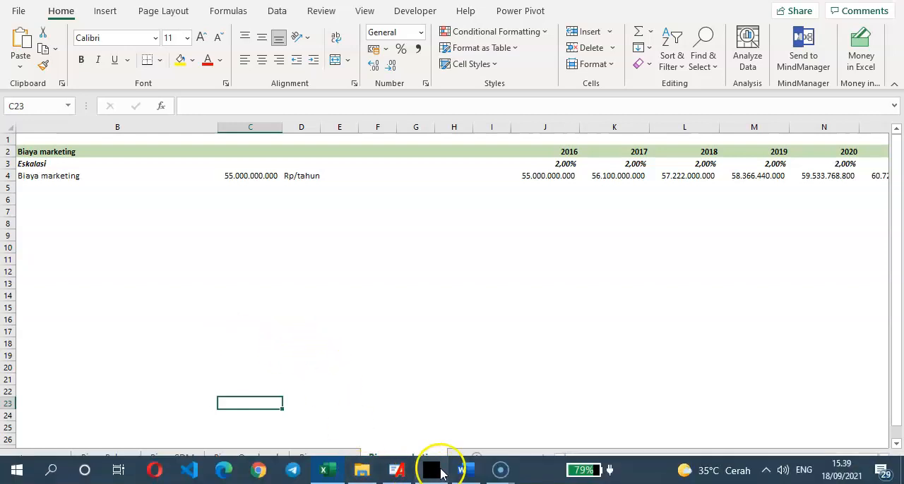
pyautogui.click(465, 470)
pyautogui.rightClick(473, 403)
pyautogui.scroll(-4, 428, 385)
pyautogui.click(372, 261)
pyautogui.scroll(-3, 371, 262)
pyautogui.scroll(5, 373, 263)
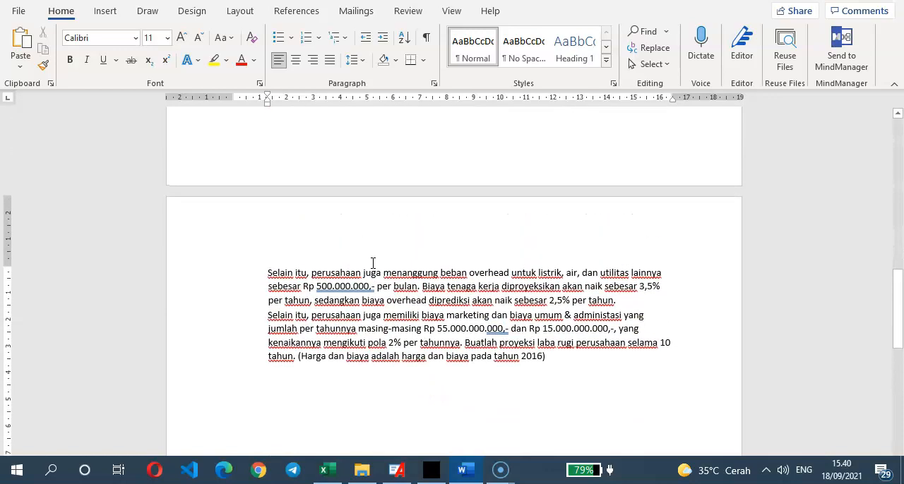
pyautogui.scroll(15, 372, 263)
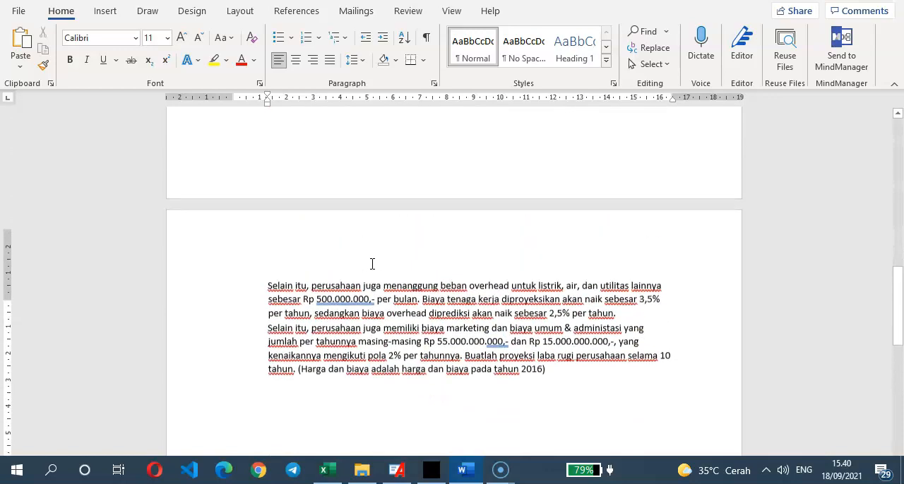
pyautogui.scroll(2, 372, 263)
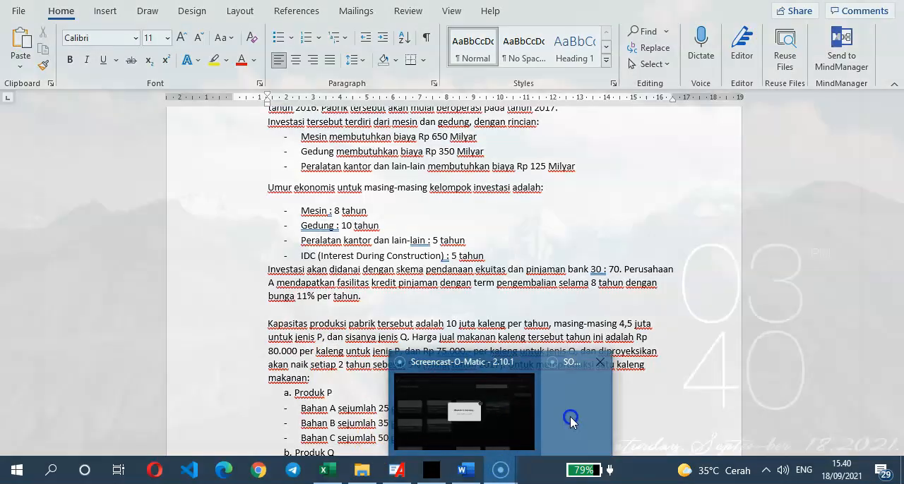
# - Examine the investment breakdown in the case study, highlighting the machine, building and office equipment cost items one by one
pyautogui.click(569, 417)
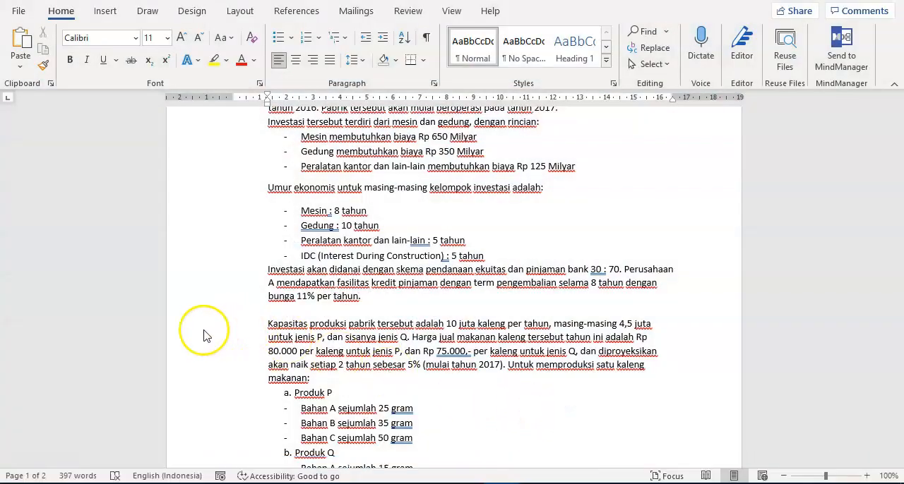
pyautogui.click(410, 337)
pyautogui.scroll(-3, 398, 302)
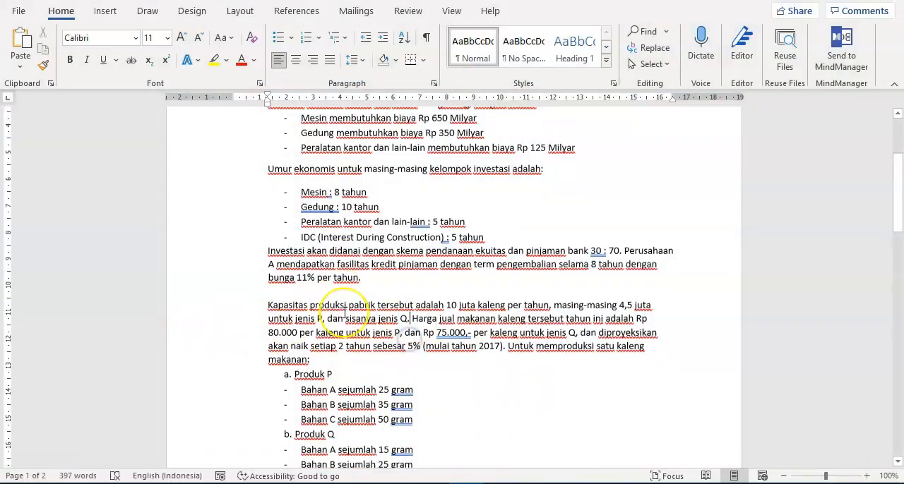
pyautogui.scroll(-5, 360, 306)
pyautogui.scroll(3, 358, 308)
pyautogui.scroll(6, 358, 308)
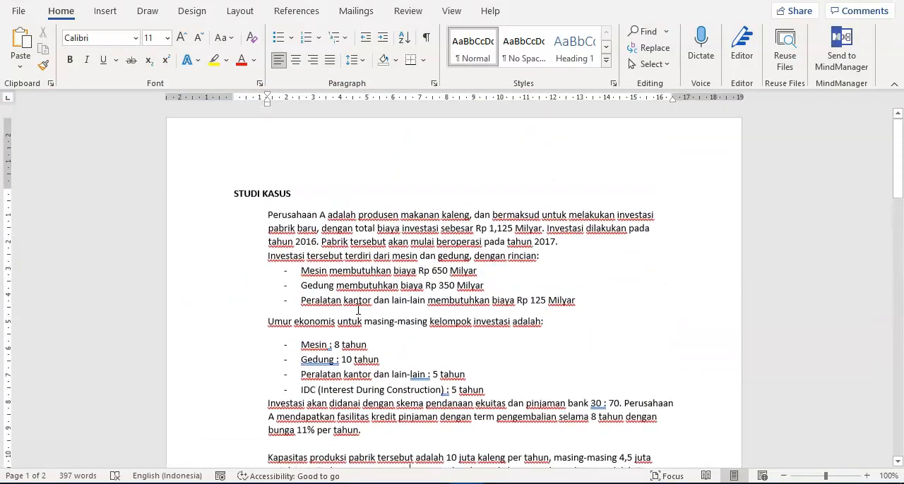
pyautogui.moveTo(302, 205); pyautogui.dragTo(436, 205)
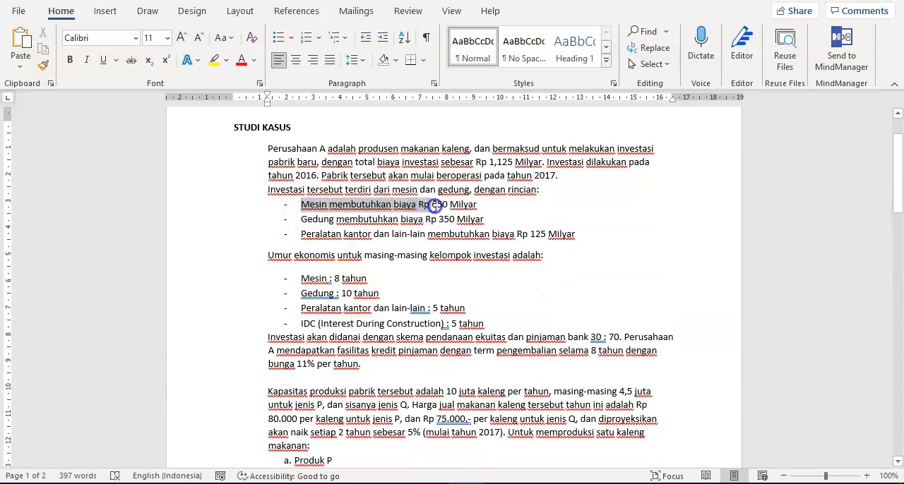
pyautogui.moveTo(302, 219); pyautogui.dragTo(485, 220)
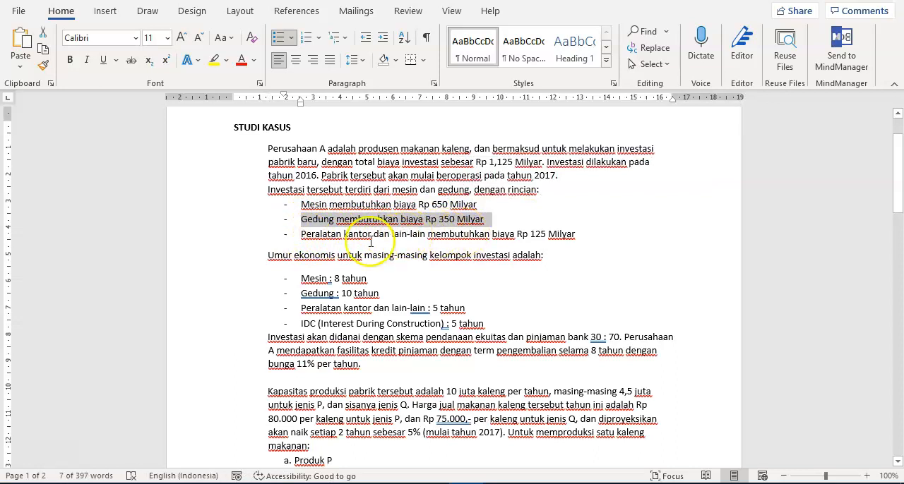
pyautogui.moveTo(301, 234); pyautogui.dragTo(561, 239)
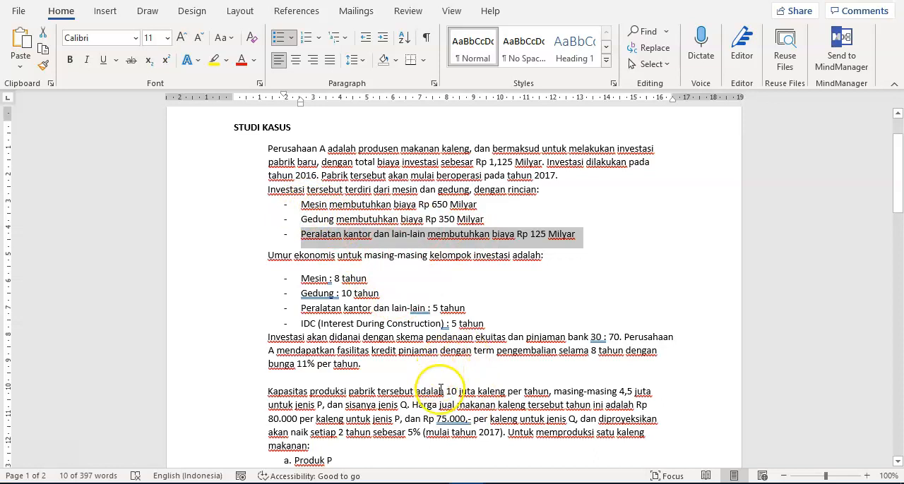
# - Switch to Excel and add a new worksheet after the Biaya marketing sheet
pyautogui.click(329, 471)
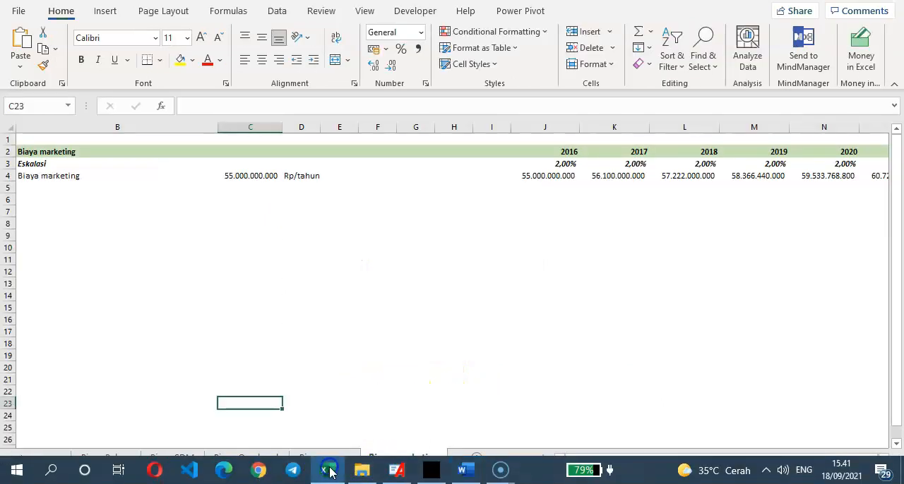
pyautogui.click(185, 222)
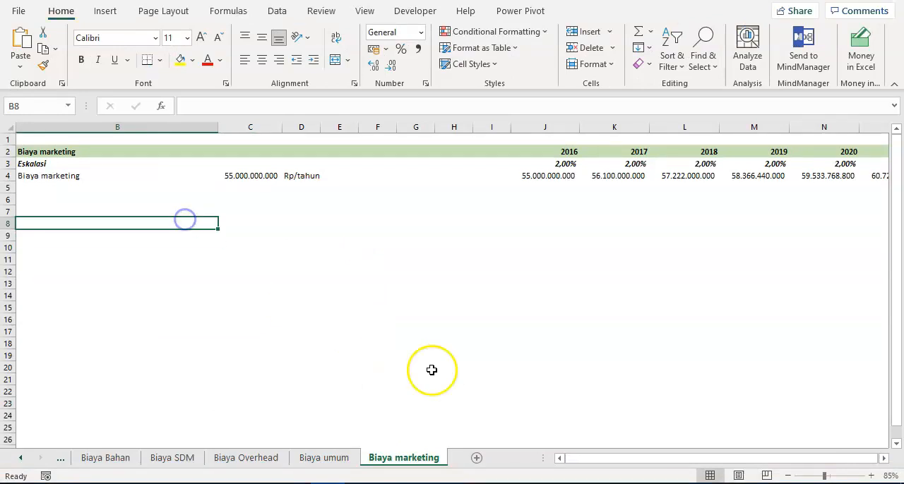
pyautogui.click(476, 459)
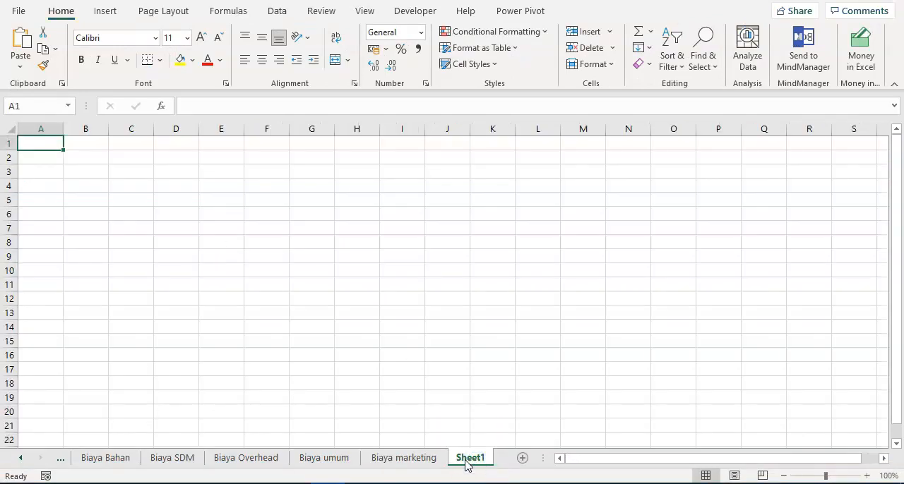
# - Copy row 2 of the Biaya marketing sheet, starting at A2 and including the title and all year headings
pyautogui.click(413, 460)
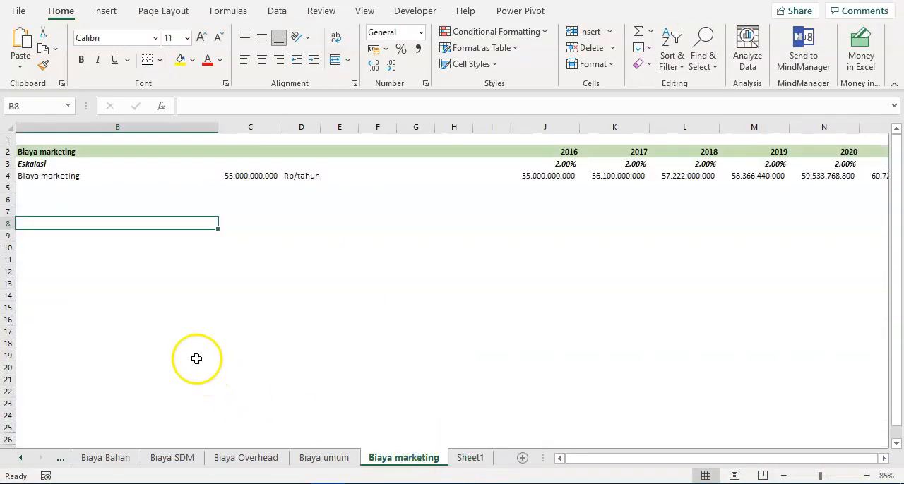
pyautogui.click(38, 148)
pyautogui.press('Left')
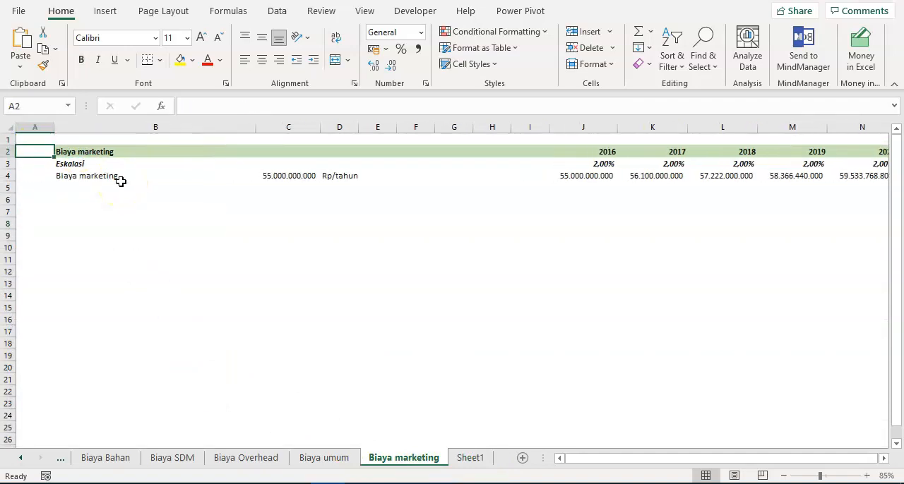
pyautogui.hotkey('ctrl', 'shift', 'Right')
pyautogui.hotkey('ctrl', 'shift', 'Right')
pyautogui.hotkey('ctrl', 'shift', 'Right')
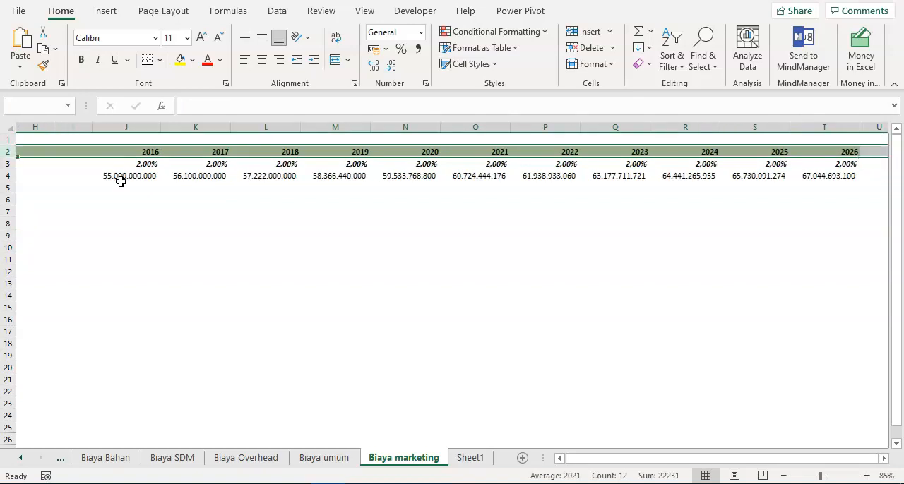
pyautogui.hotkey('ctrl', 'c')
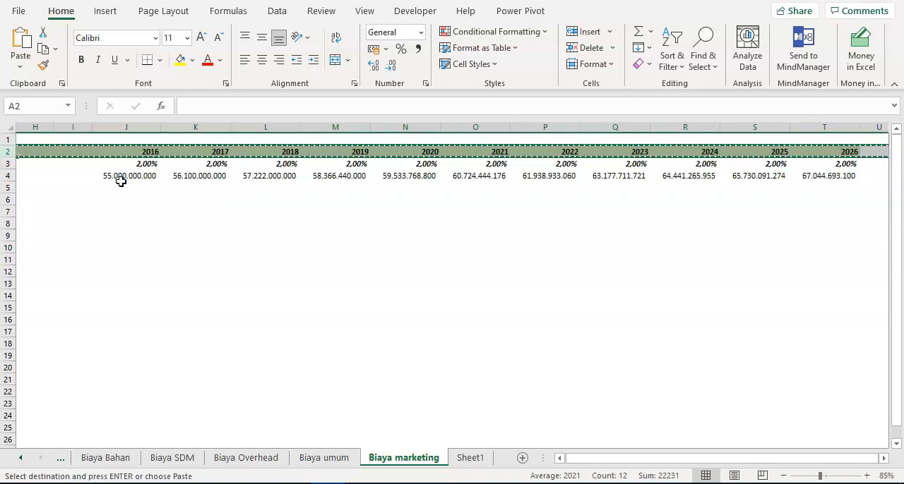
pyautogui.press('Home')
pyautogui.press('Right')
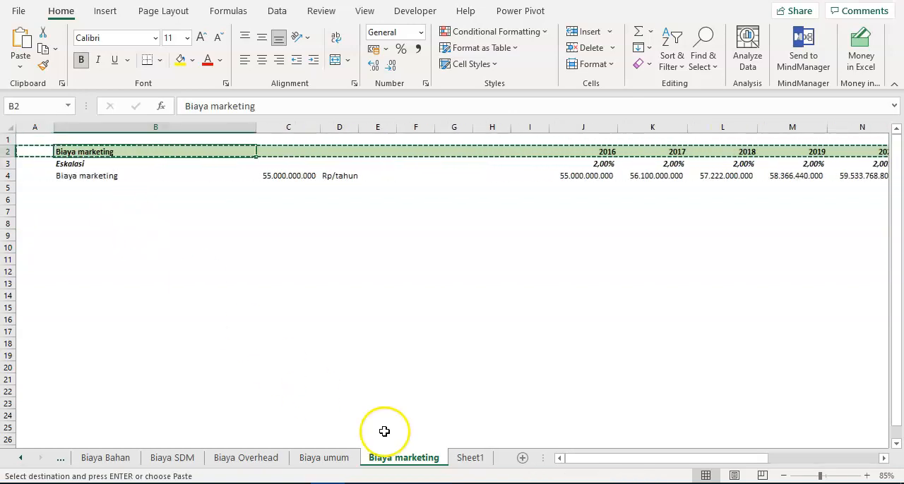
# - Apply the copied row's column widths to the new sheet with Paste Special, starting at cell A2
pyautogui.click(462, 458)
pyautogui.click(53, 155)
pyautogui.rightClick(52, 155)
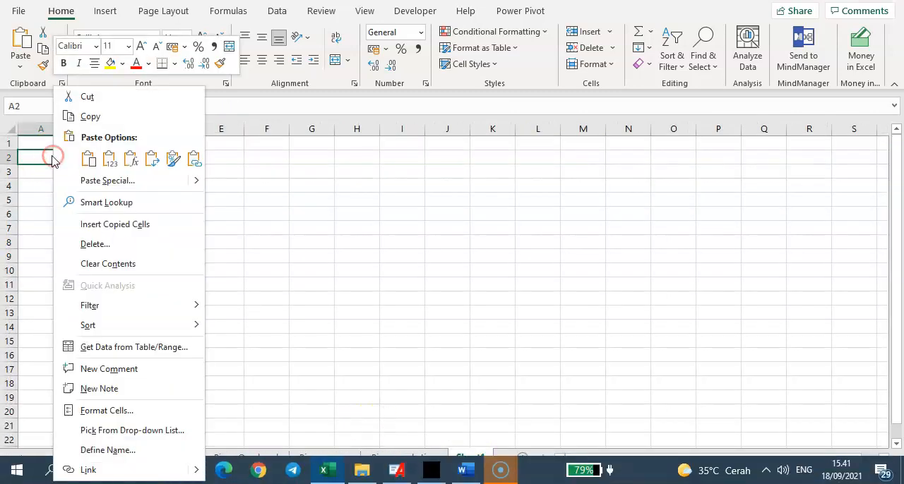
pyautogui.click(95, 178)
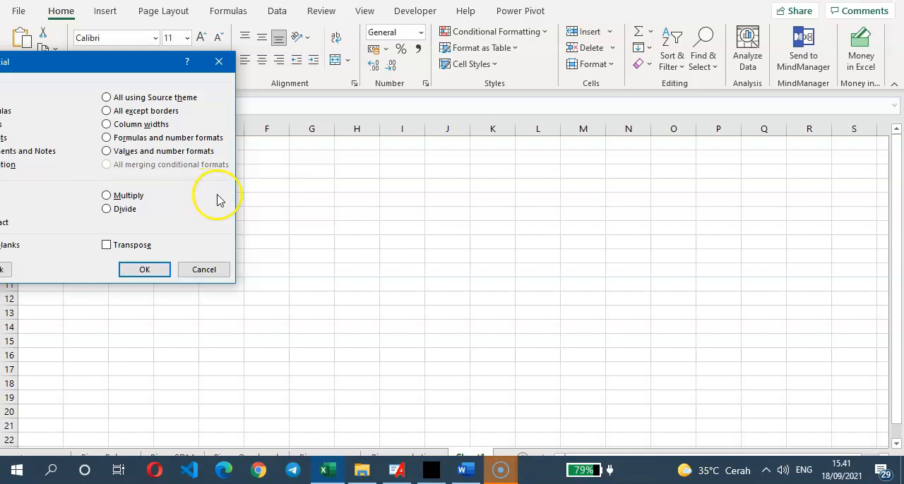
pyautogui.moveTo(120, 60); pyautogui.dragTo(374, 91)
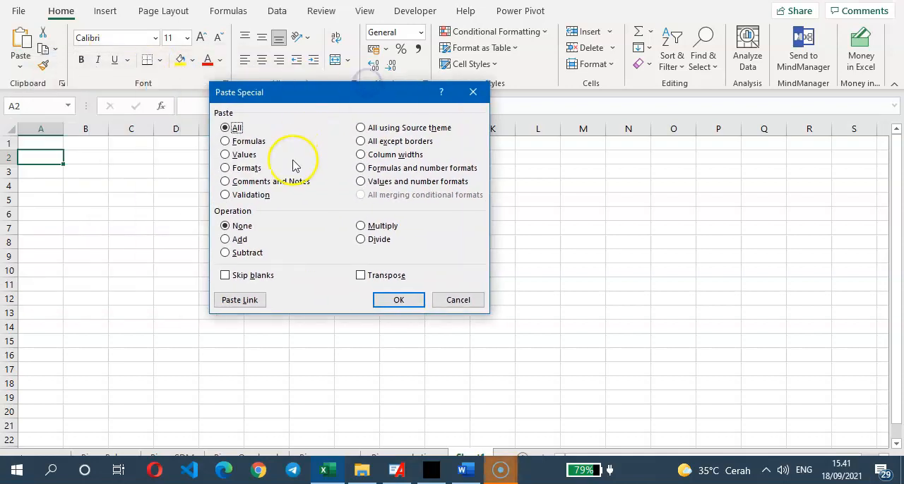
pyautogui.click(389, 155)
pyautogui.press('Return')
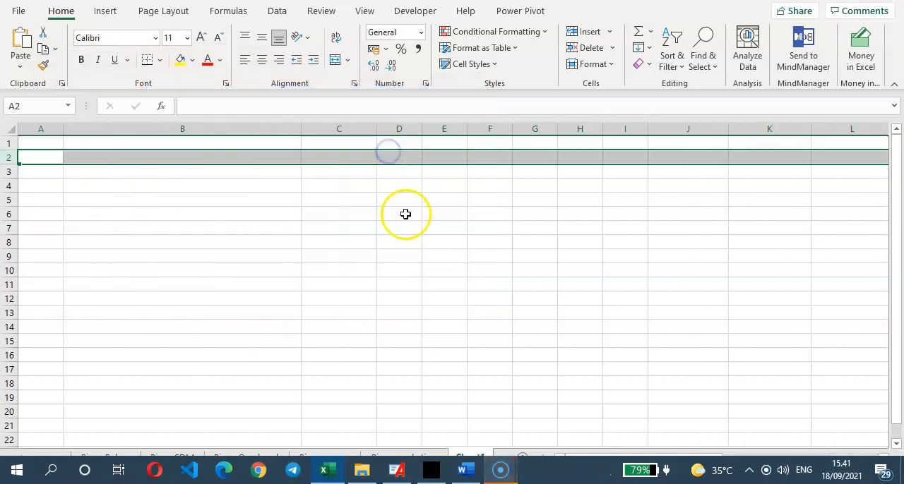
pyautogui.click(419, 312)
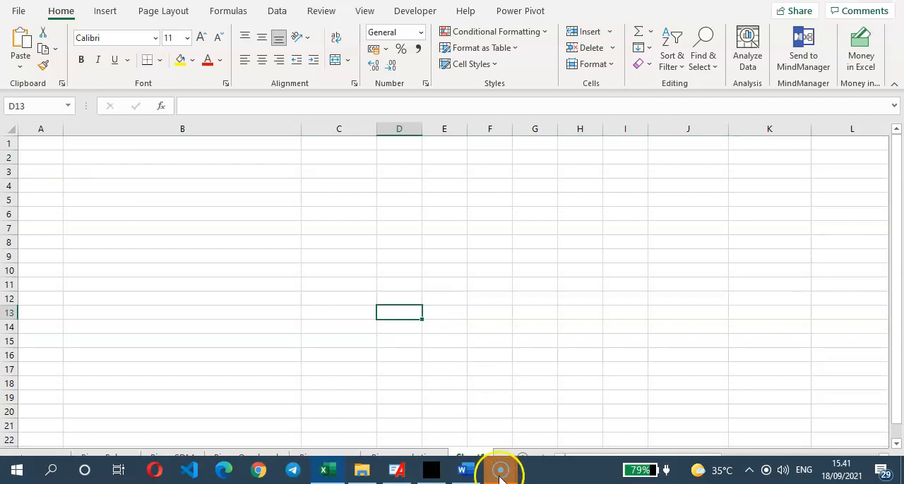
pyautogui.moveTo(507, 477)
pyautogui.click(563, 429)
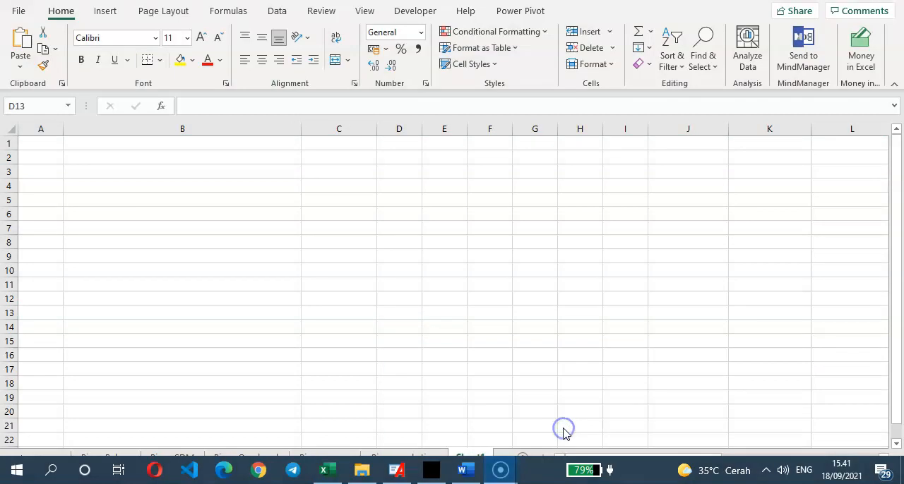
pyautogui.click(509, 472)
pyautogui.click(546, 430)
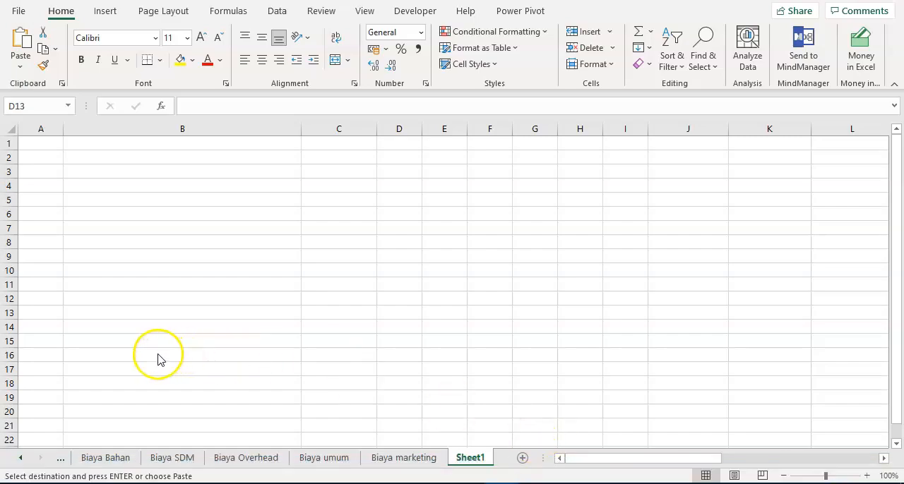
# - Paste the copied header row with its formatting at A2 of the new sheet and select the title cell B2
pyautogui.click(81, 204)
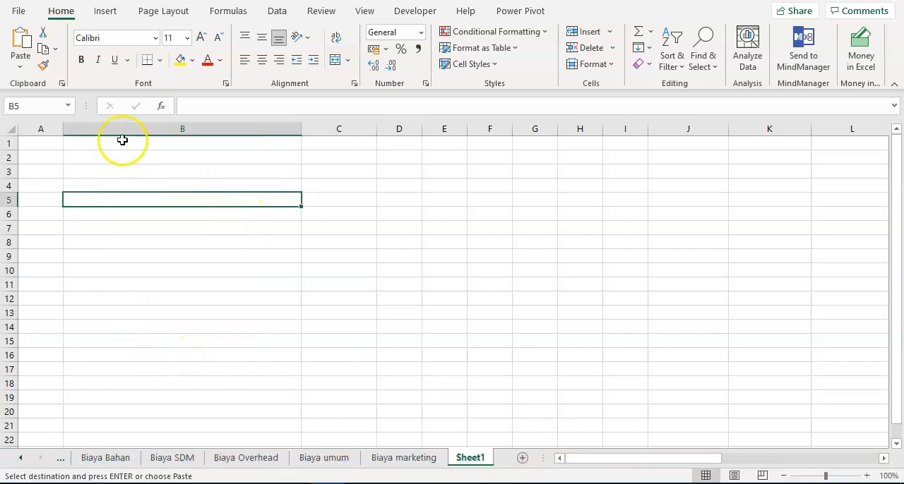
pyautogui.click(51, 158)
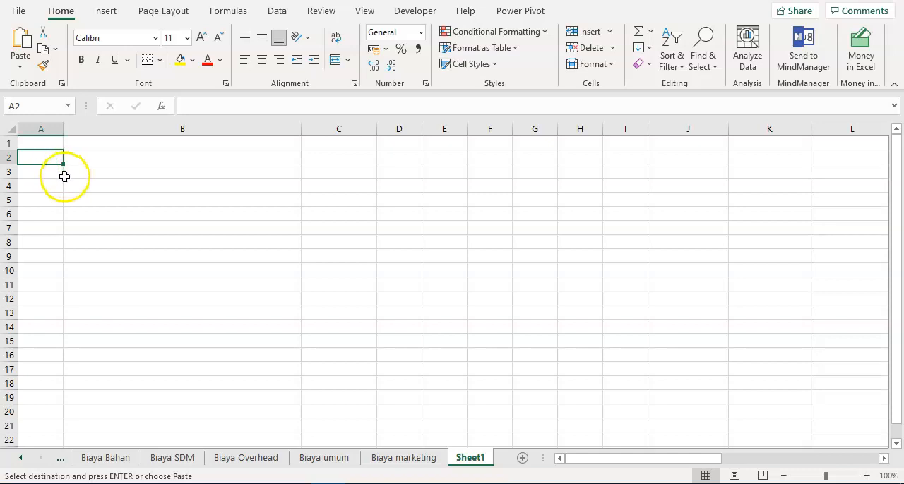
pyautogui.hotkey('ctrl', 'v')
pyautogui.click(171, 198)
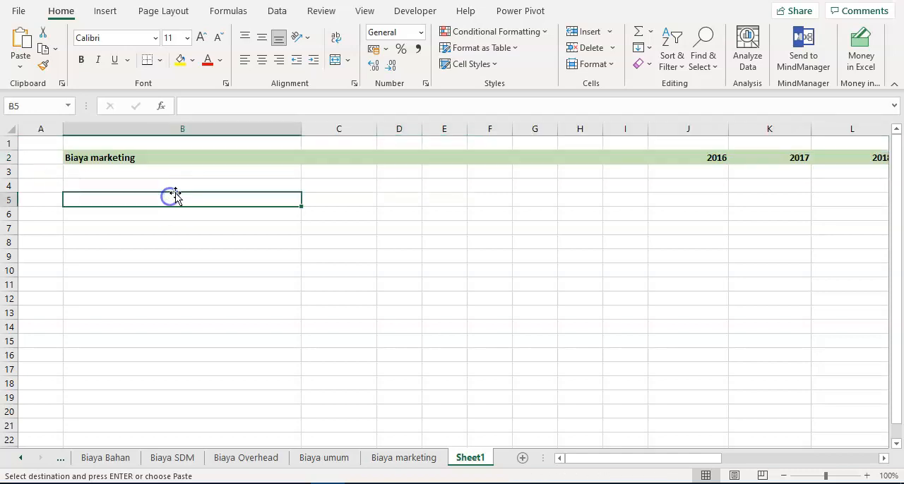
pyautogui.keyDown('ctrl'); pyautogui.scroll(-1, 177, 167); pyautogui.keyUp('ctrl')
pyautogui.click(136, 152)
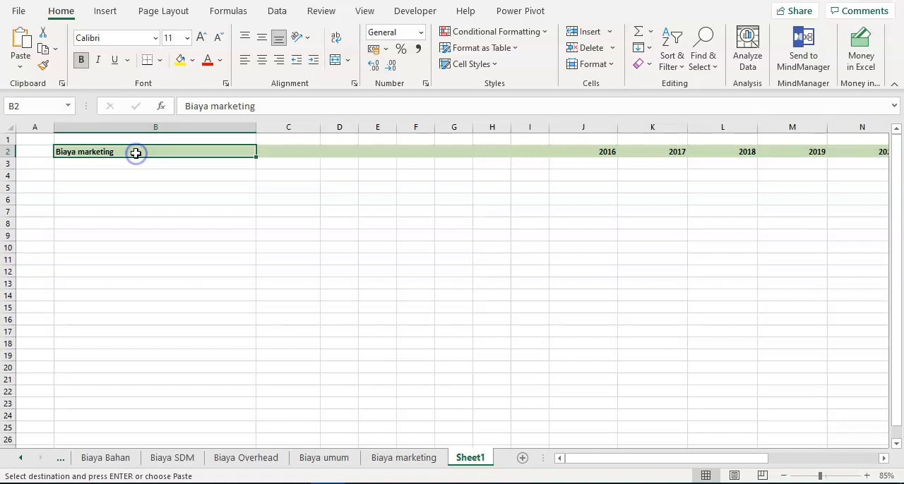
# - Set the title in B2 to Investasi and consult the investment cost breakdown in the Word case study before returning to Excel
pyautogui.write('Investasi')
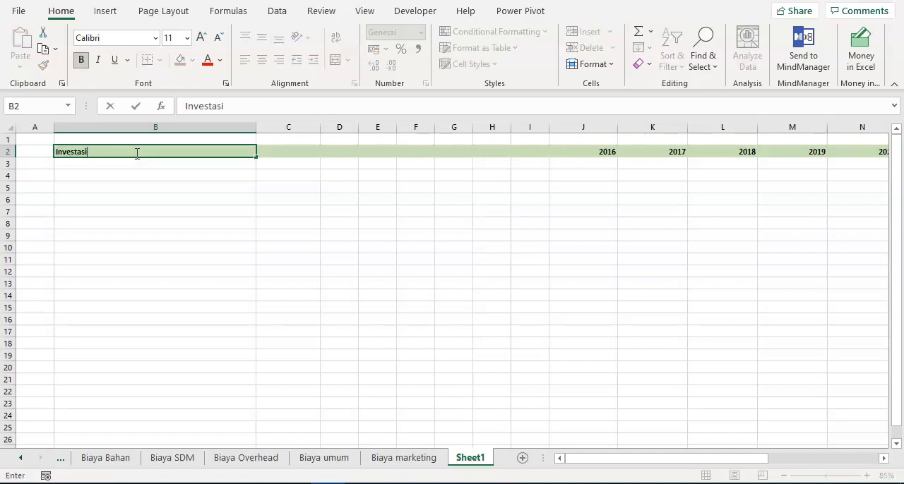
pyautogui.press('Return')
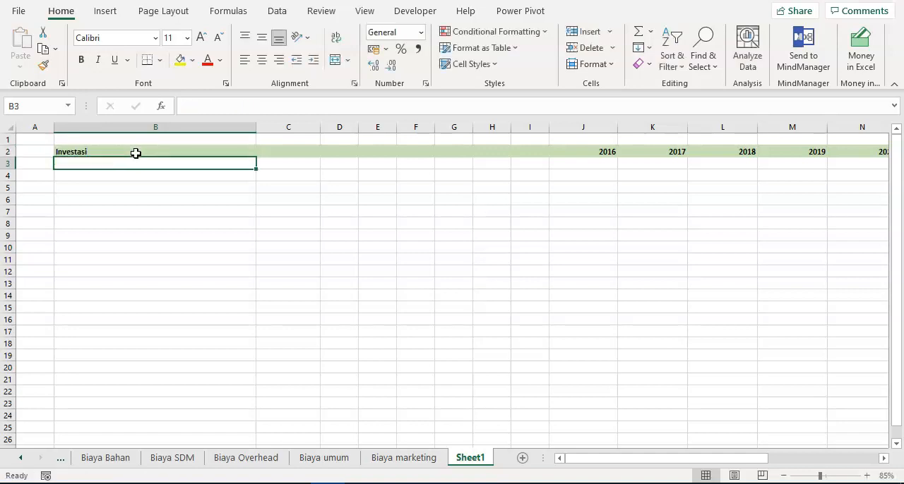
pyautogui.moveTo(444, 483)
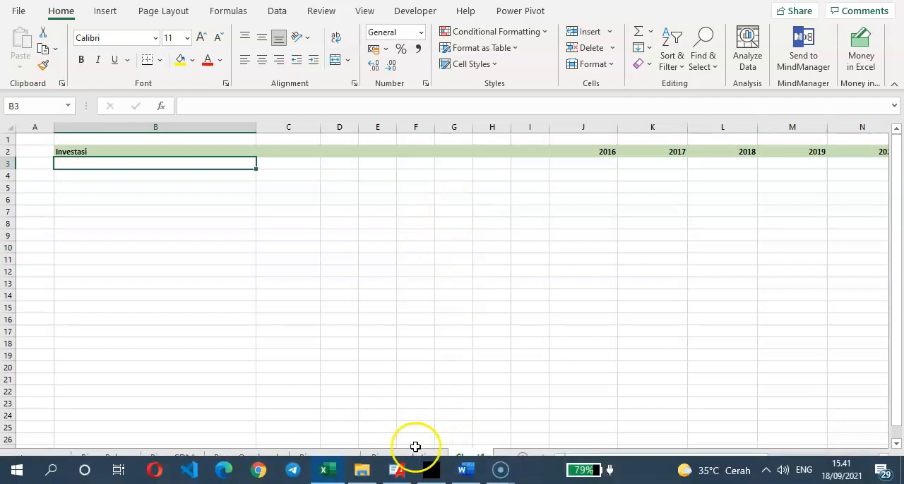
pyautogui.click(465, 470)
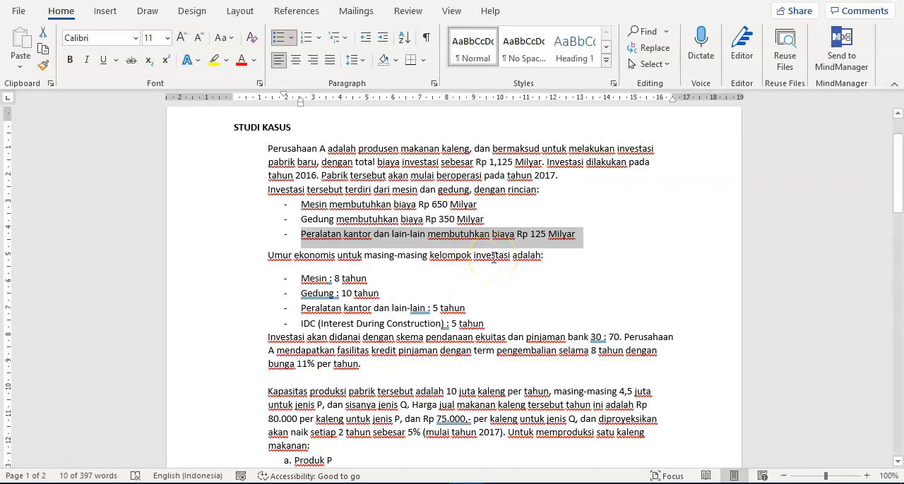
pyautogui.hotkey('alt', 'Tab')
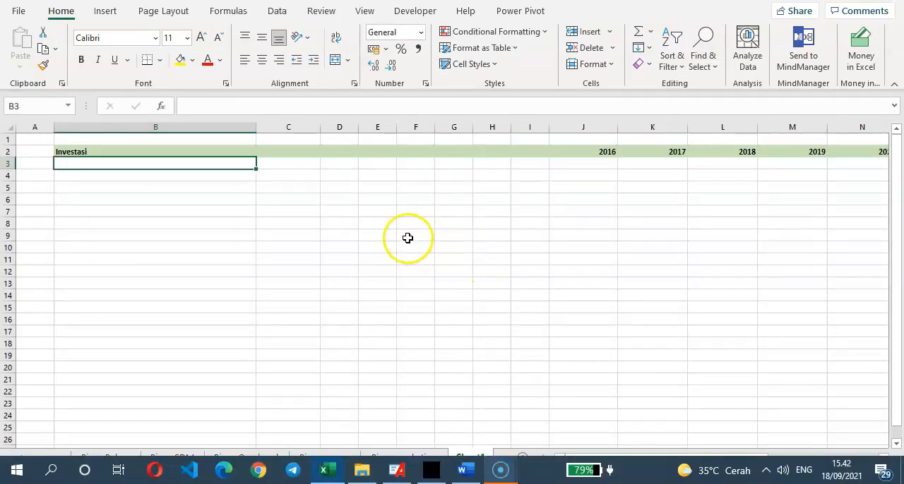
pyautogui.moveTo(152, 199); pyautogui.dragTo(152, 209)
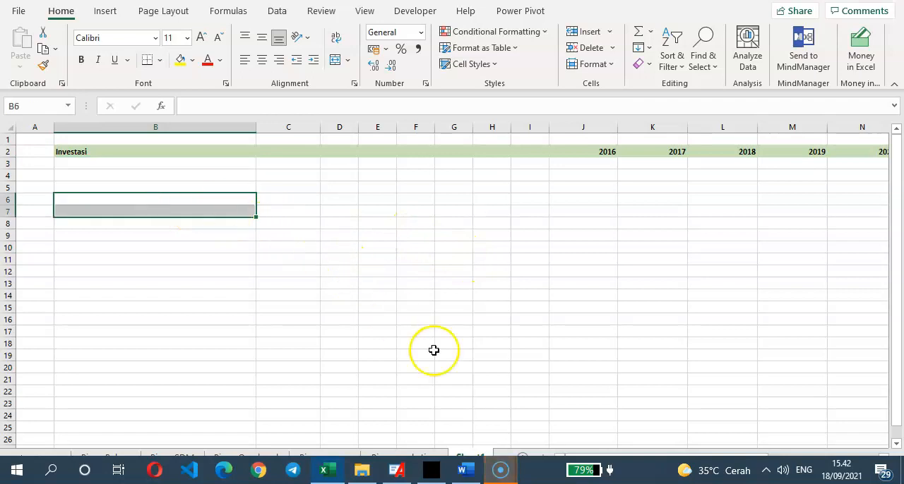
pyautogui.click(501, 470)
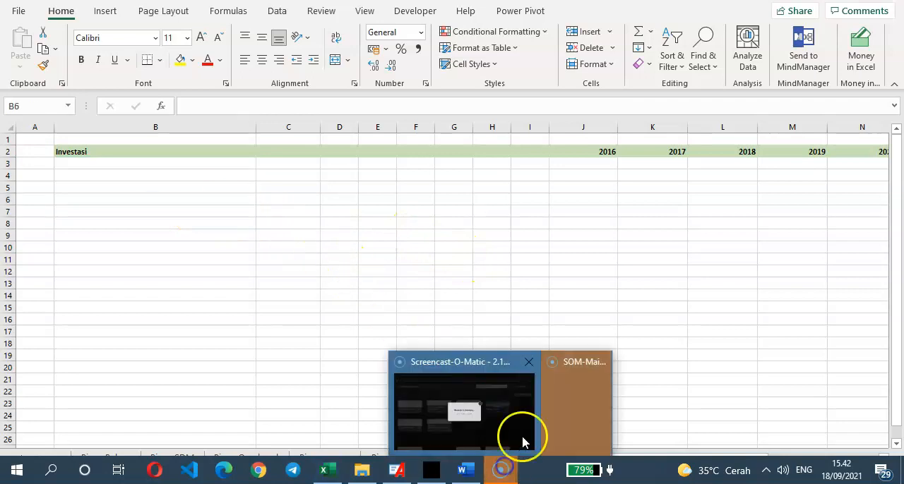
pyautogui.click(567, 406)
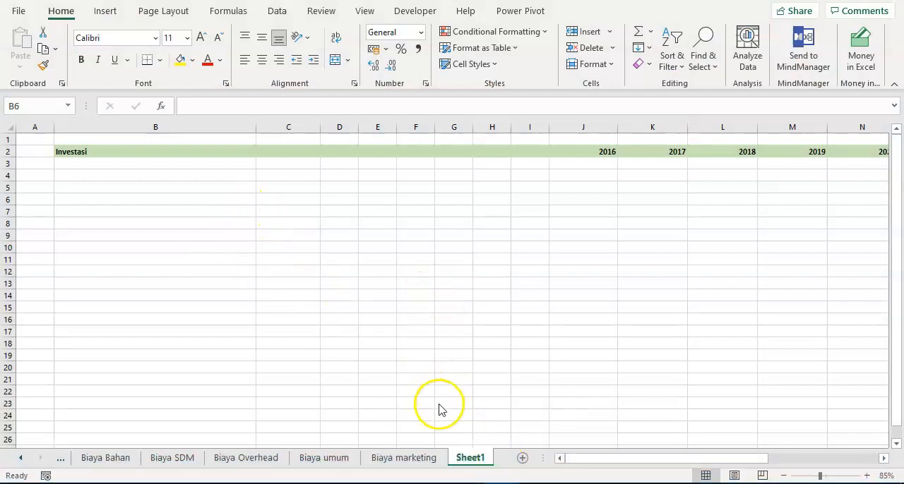
# - Rename the new worksheet Sheet1 as Investasi
pyautogui.click(485, 459)
pyautogui.write('In')
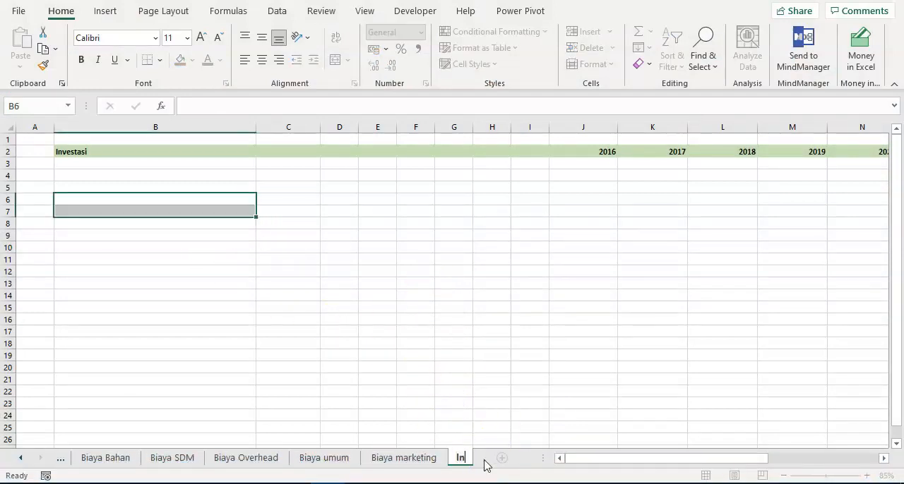
pyautogui.write('vestasi')
pyautogui.press('Return')
# - Enter the investment items Mesin, Gedung and Peralatan kantor in cells B3 to B5
pyautogui.click(128, 171)
pyautogui.click(162, 163)
pyautogui.click(169, 210)
pyautogui.click(156, 168)
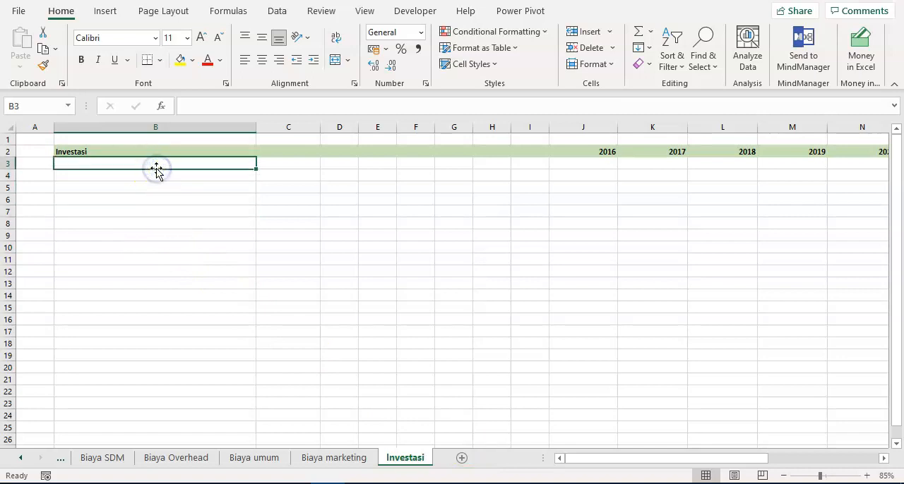
pyautogui.write('Mesin')
pyautogui.press('Return')
pyautogui.write('Ged')
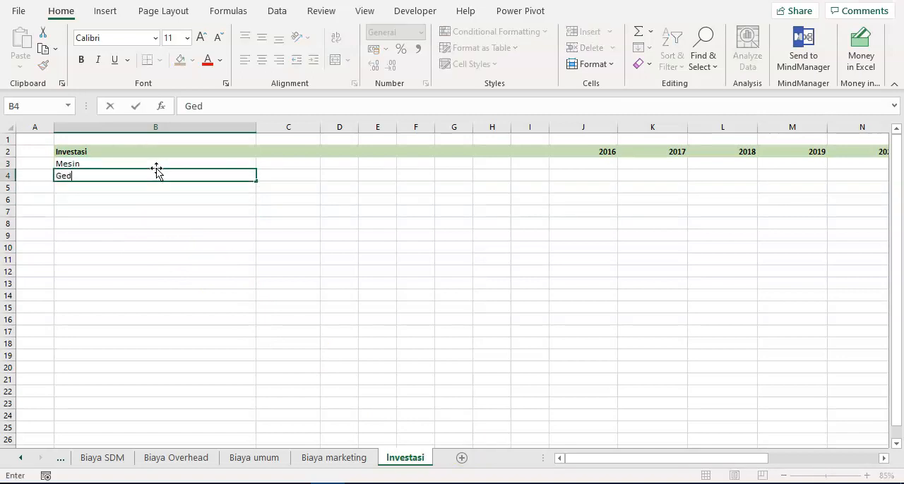
pyautogui.write('ung')
pyautogui.press('Return')
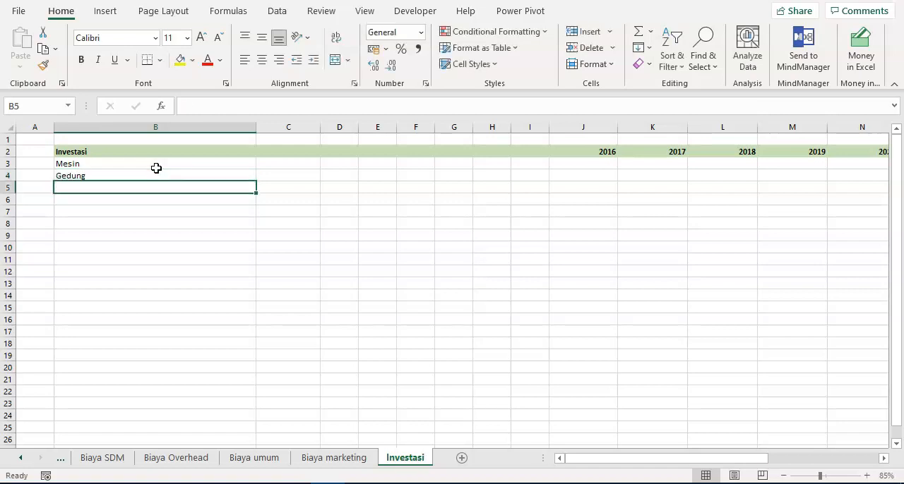
pyautogui.write('Peralatan kantor')
pyautogui.press('Return')
pyautogui.write('1')
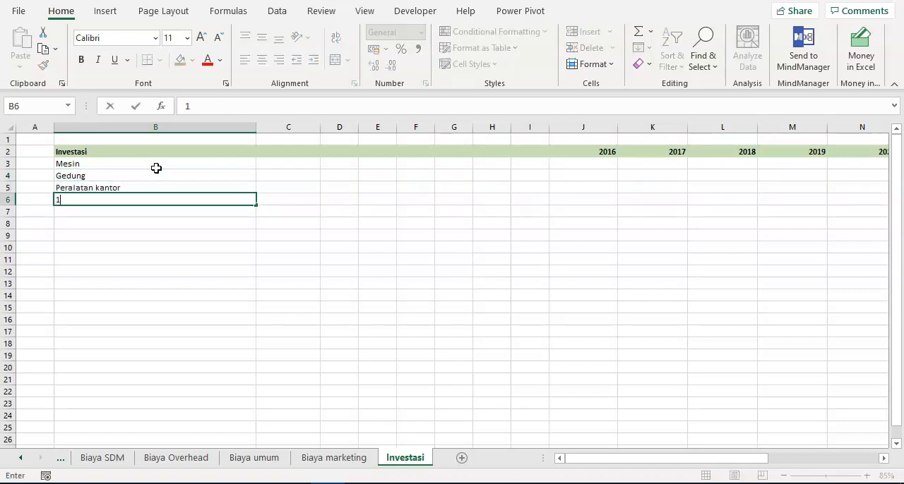
pyautogui.press('Escape')
# - Enter the 2016 amounts 650000000 for Mesin, 350000000 for Gedung and 125000000 for Peralatan kantor in J3 to J5
pyautogui.press('Up')
pyautogui.press('Up')
pyautogui.press('Up')
pyautogui.press('Right')
pyautogui.press('Right')
pyautogui.press('Right')
pyautogui.press('Right')
pyautogui.press('Right')
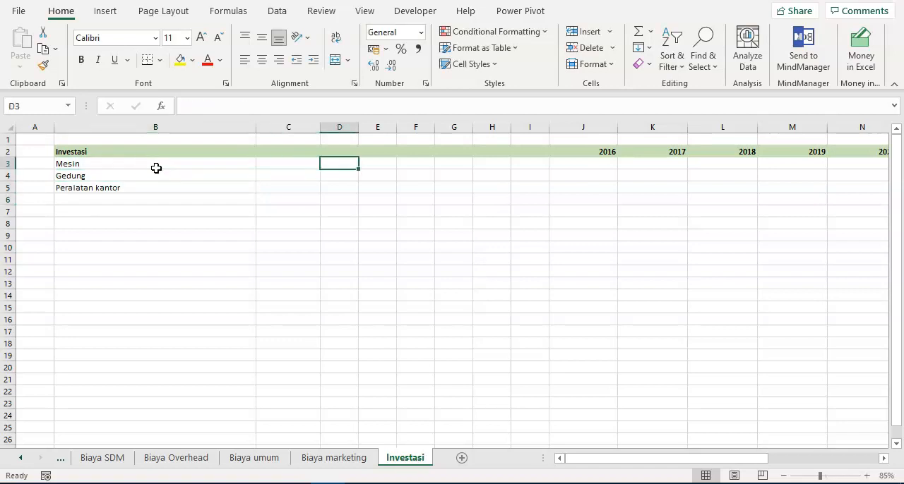
pyautogui.press('Right')
pyautogui.press('Right')
pyautogui.press('Right')
pyautogui.press('Left')
pyautogui.press('Right')
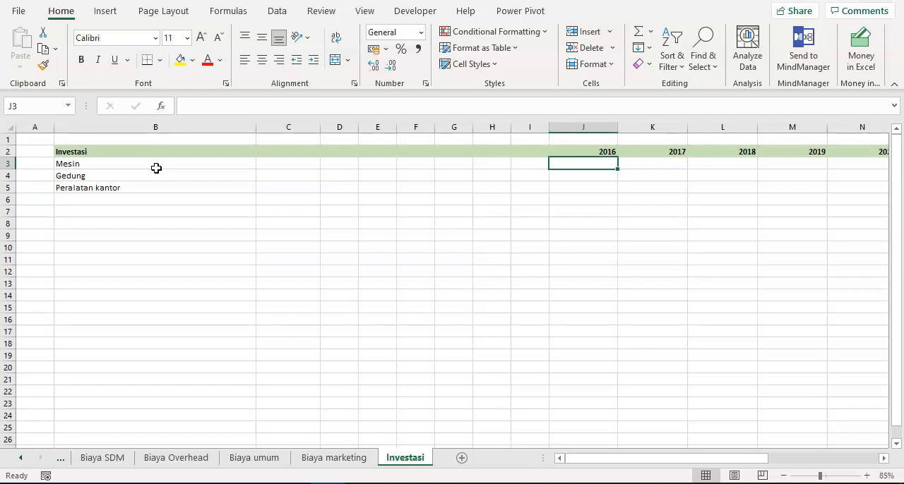
pyautogui.write('650000000')
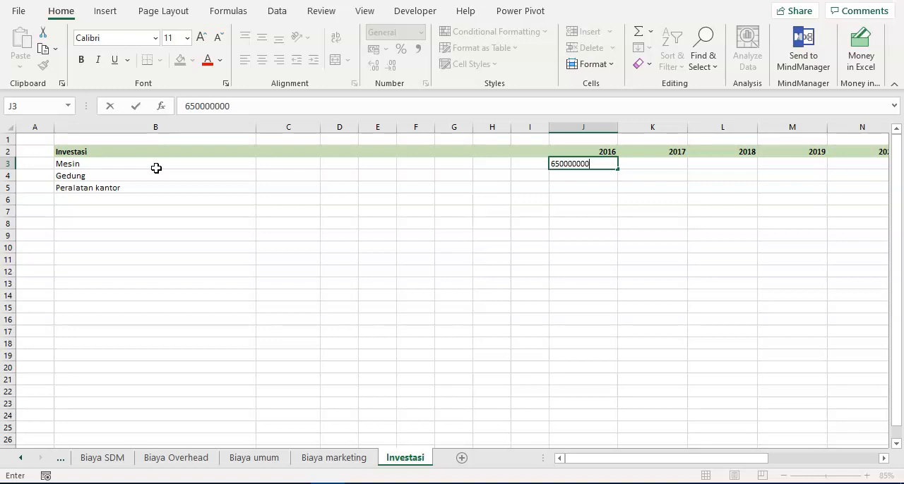
pyautogui.press('Return')
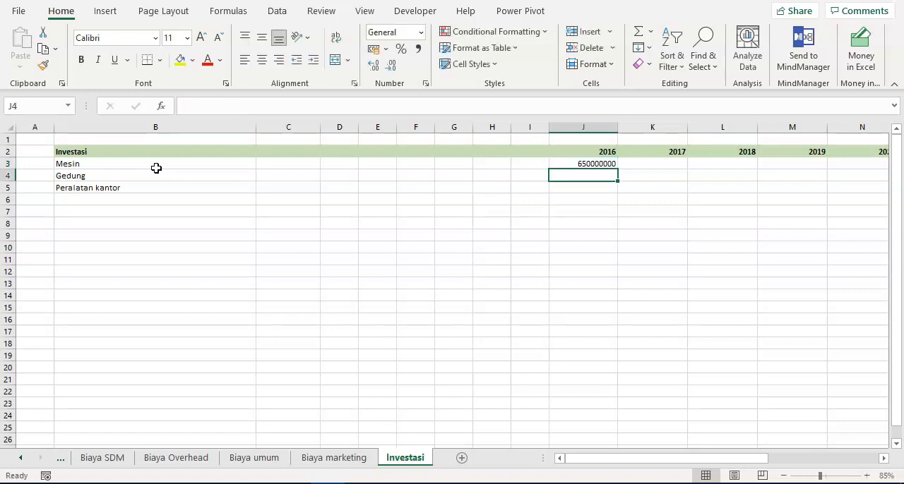
pyautogui.write('350000000')
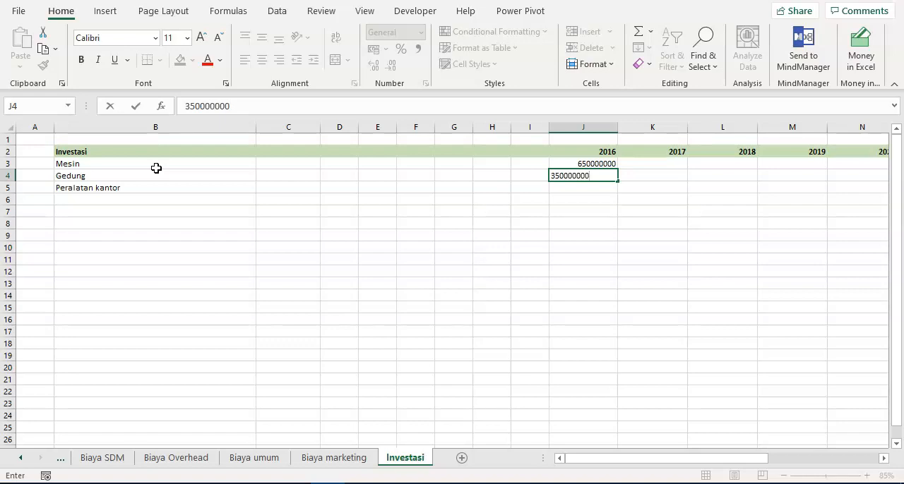
pyautogui.press('Return')
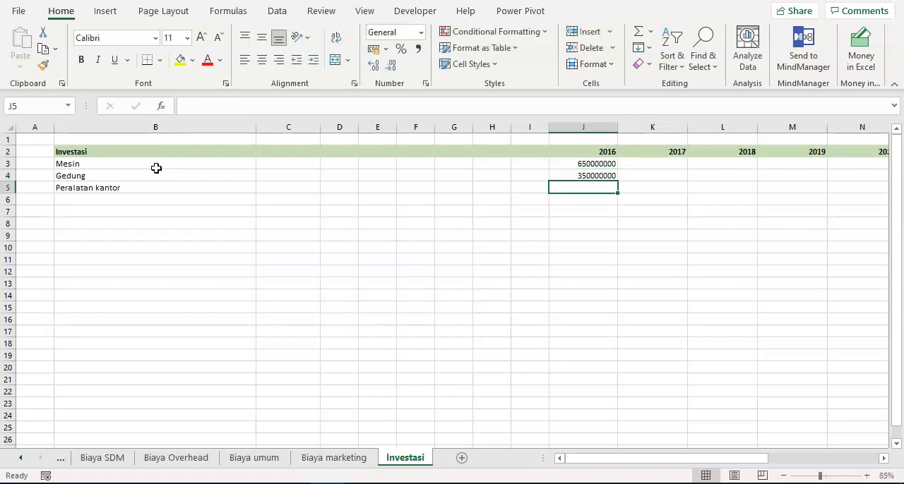
pyautogui.write('125000000')
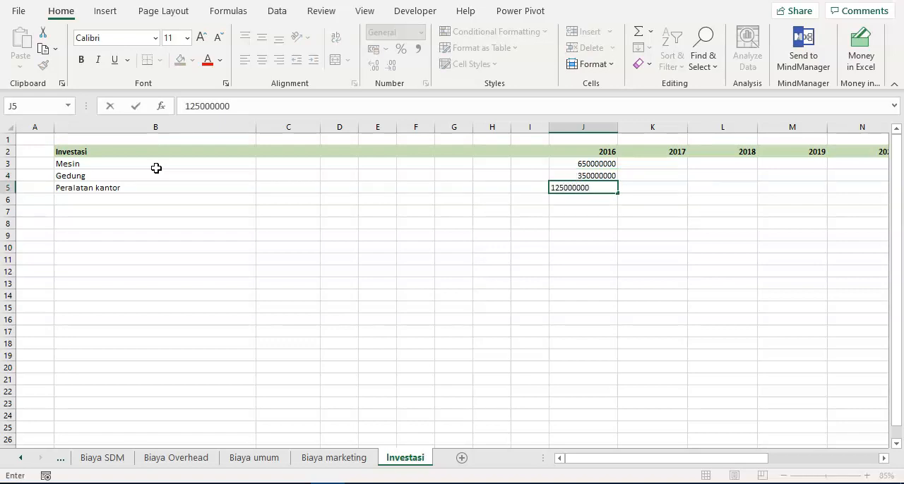
pyautogui.hotkey('ctrl', 'Return')
pyautogui.press('F2')
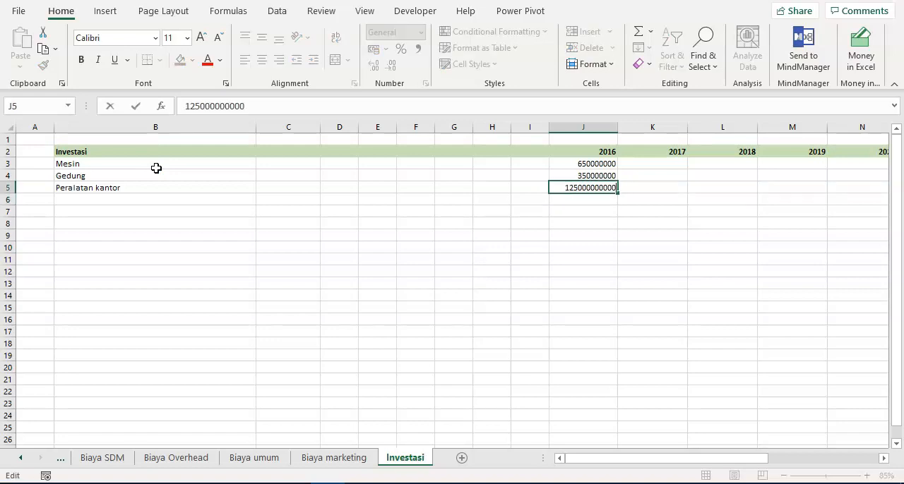
pyautogui.press('Return')
pyautogui.press('Up')
pyautogui.press('Up')
pyautogui.press('F2')
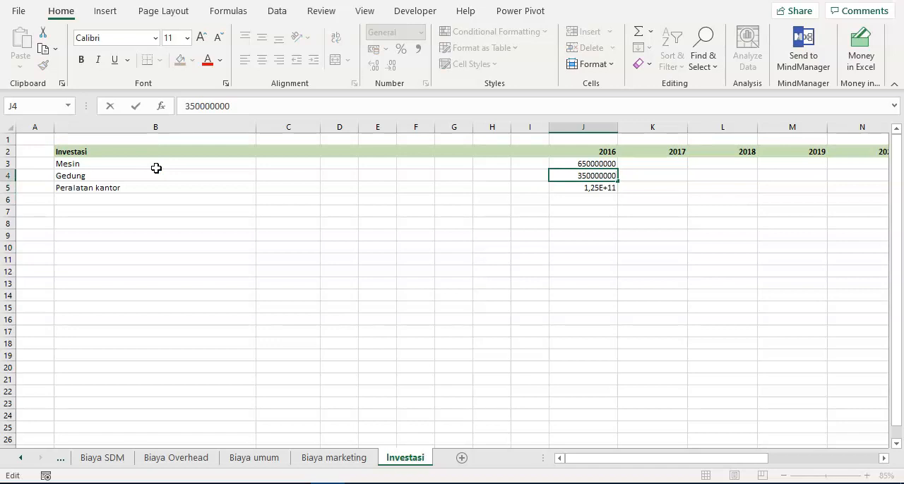
pyautogui.press('Return')
pyautogui.press('Up')
pyautogui.press('Up')
pyautogui.press('F2')
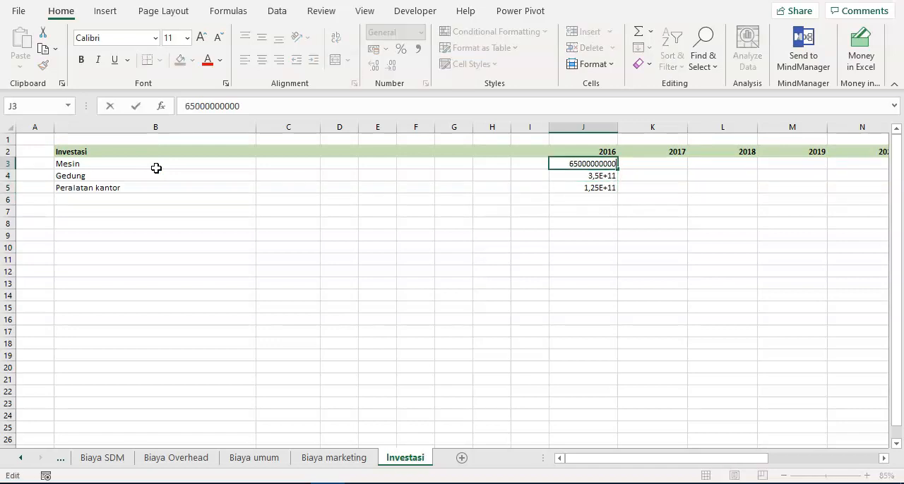
pyautogui.press('Return')
pyautogui.press('Up')
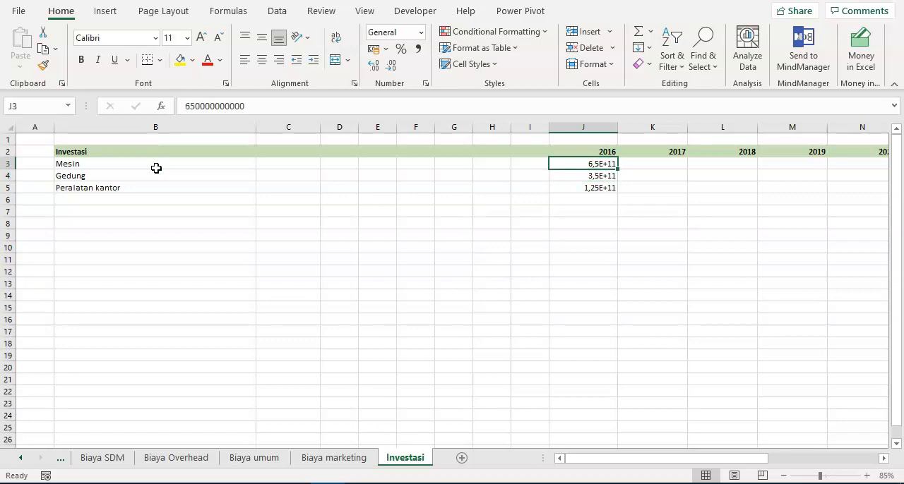
# - Format the range J3:T269 under the year headings with thousands separators and no decimal places
pyautogui.hotkey('ctrl', 'shift', 'Down')
pyautogui.hotkey('ctrl', 'shift', 'Right')
pyautogui.hotkey('shift', 'Left')
pyautogui.hotkey('shift', 'Down')
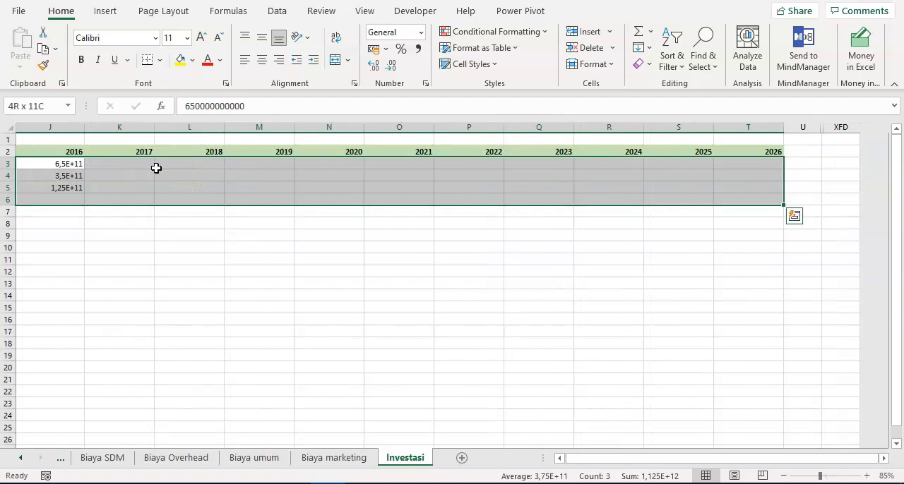
pyautogui.hotkey('shift', 'Down')
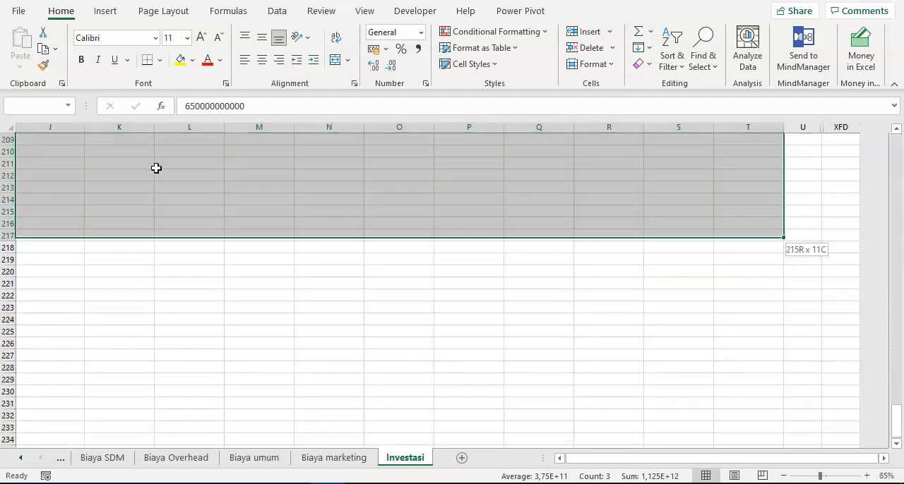
pyautogui.click(417, 49)
pyautogui.click(390, 68)
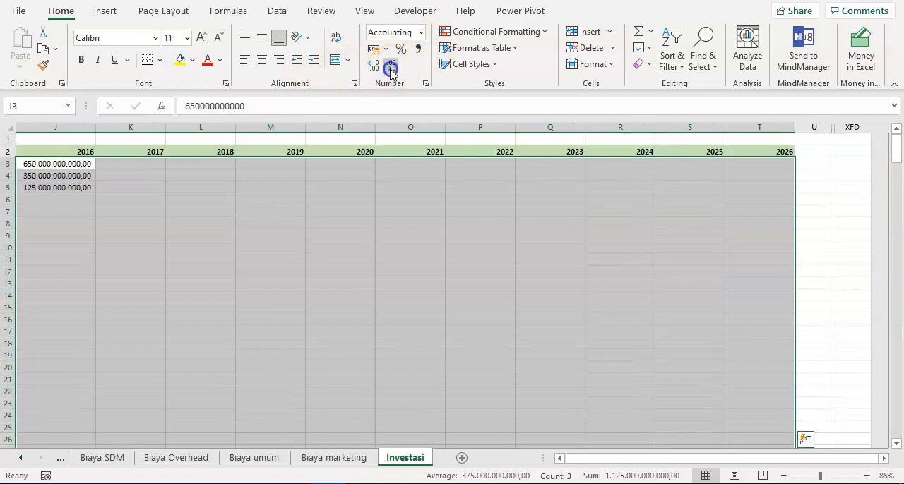
pyautogui.click(390, 69)
# - Enter the label Total investasi in B6 below the investment items
pyautogui.click(61, 188)
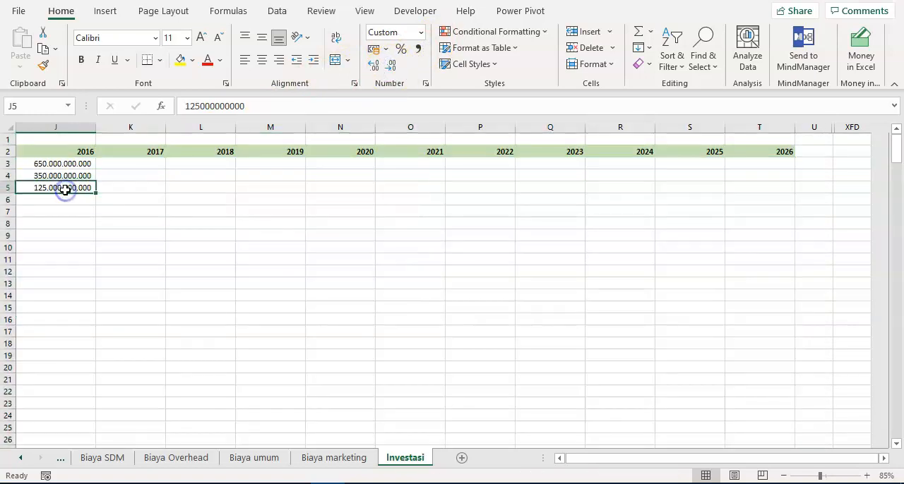
pyautogui.press('Home')
pyautogui.press('Right')
pyautogui.press('Down')
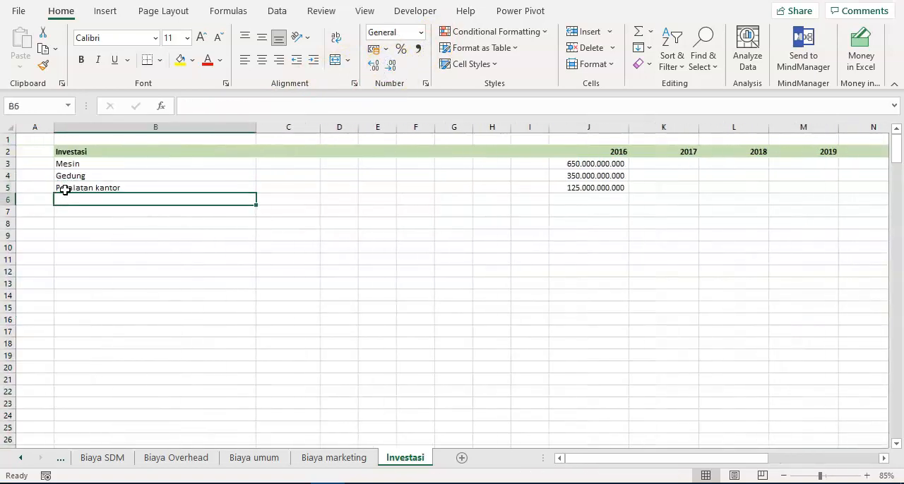
pyautogui.write('Ju')
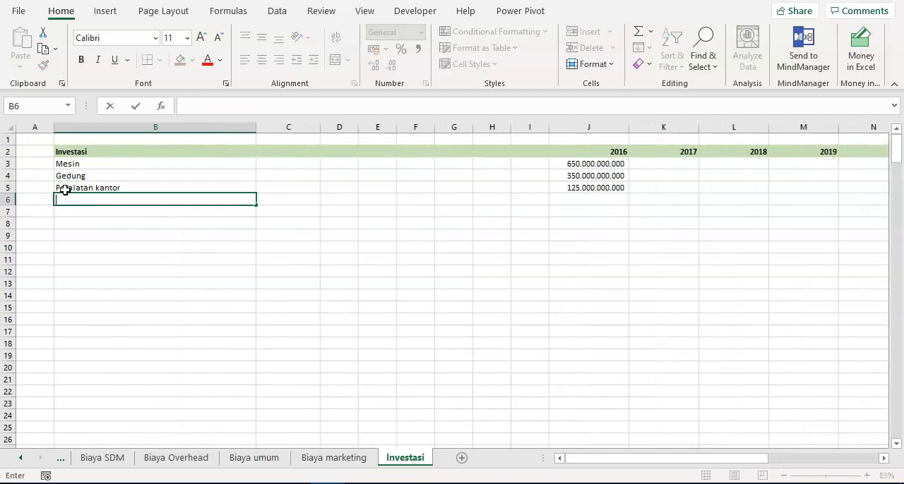
pyautogui.write('otal invtas')
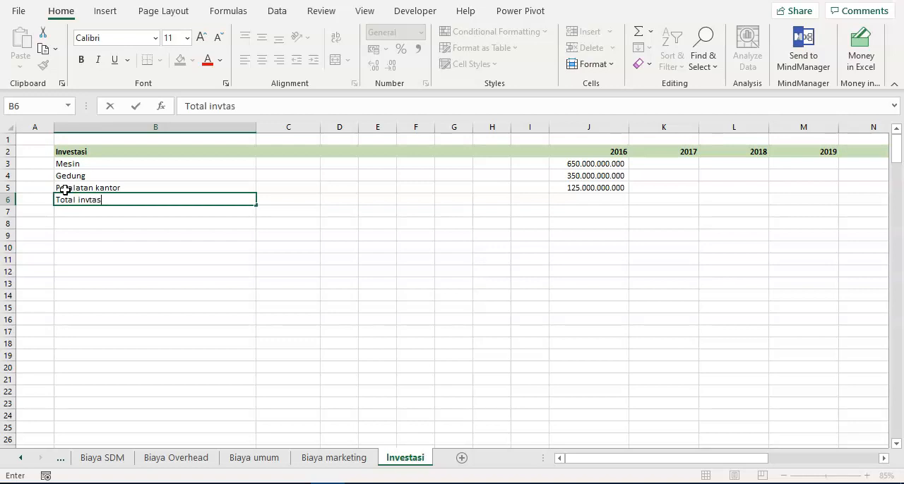
pyautogui.press('Return')
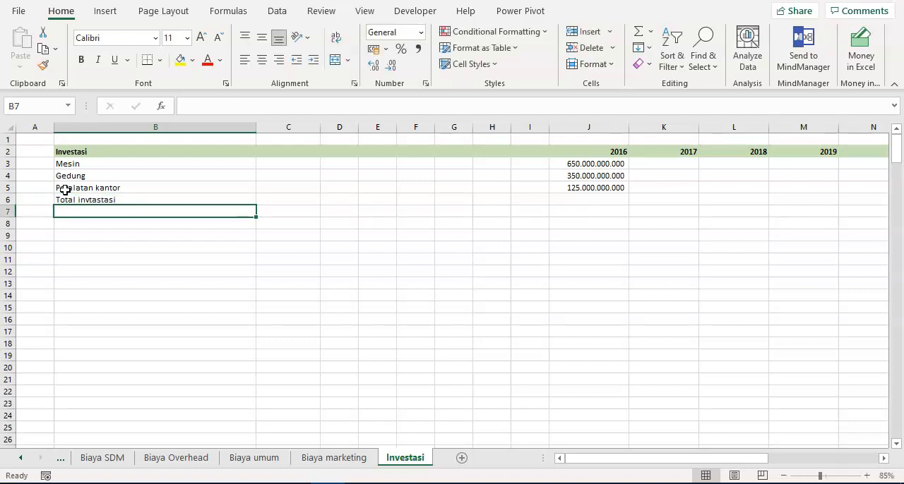
pyautogui.press('Up')
pyautogui.write('To')
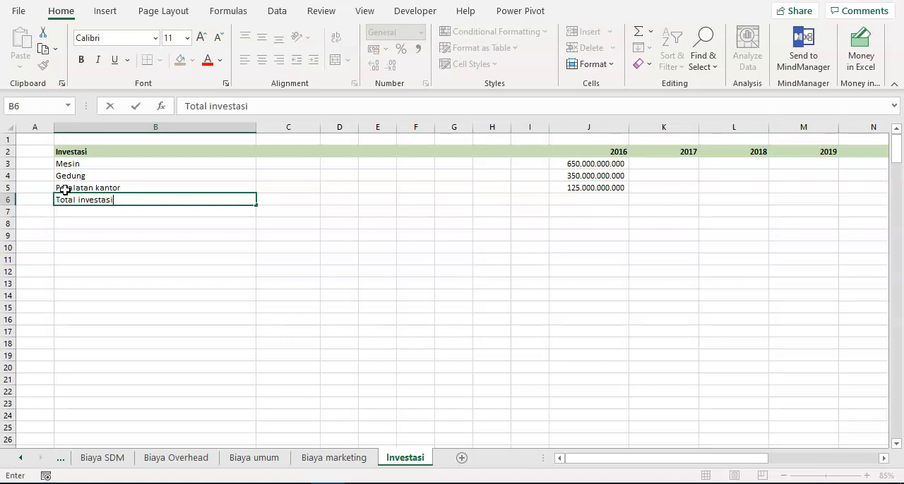
pyautogui.write('tal investasi')
pyautogui.press('Return')
# - Make the Total investasi row bold from B6 to T6 and add a top and bottom border to it
pyautogui.press('Up')
pyautogui.hotkey('ctrl', 'shift', 'Right')
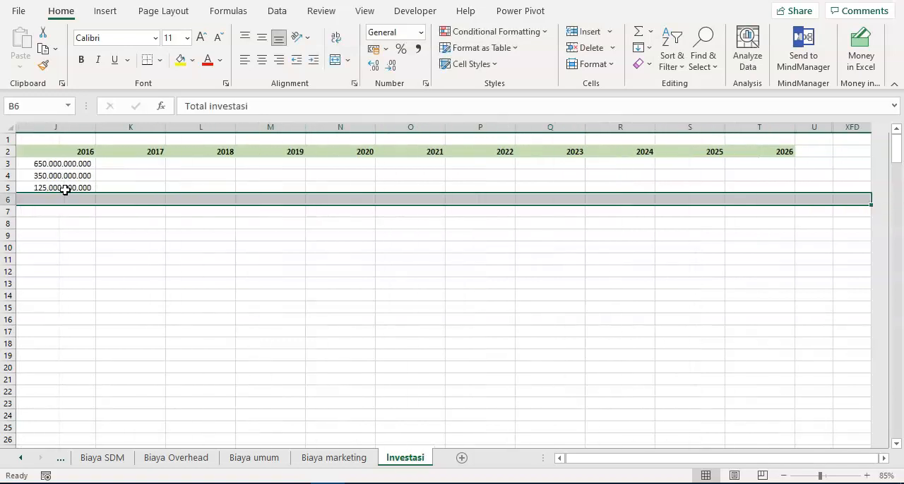
pyautogui.hotkey('ctrl', 'shift', 'Left')
pyautogui.hotkey('ctrl', 'shift', 'Right')
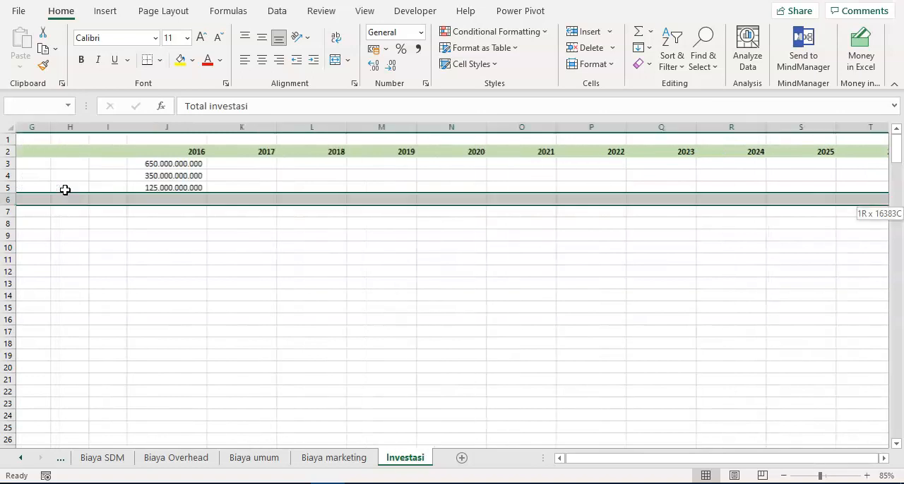
pyautogui.hotkey('shift', 'Left')
pyautogui.hotkey('shift', 'Left')
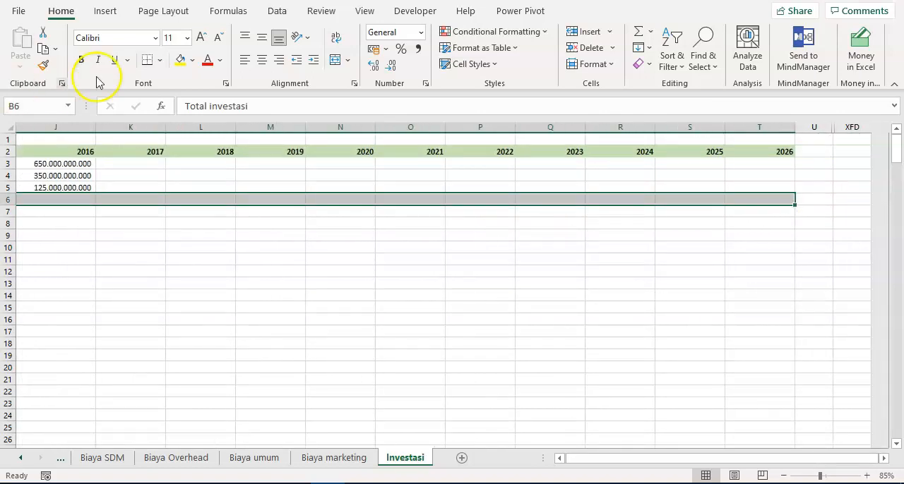
pyautogui.click(81, 58)
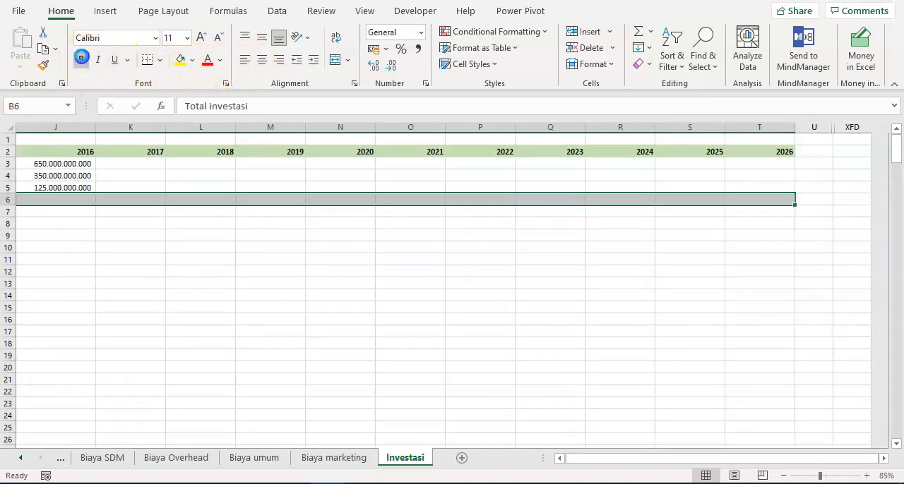
pyautogui.click(161, 60)
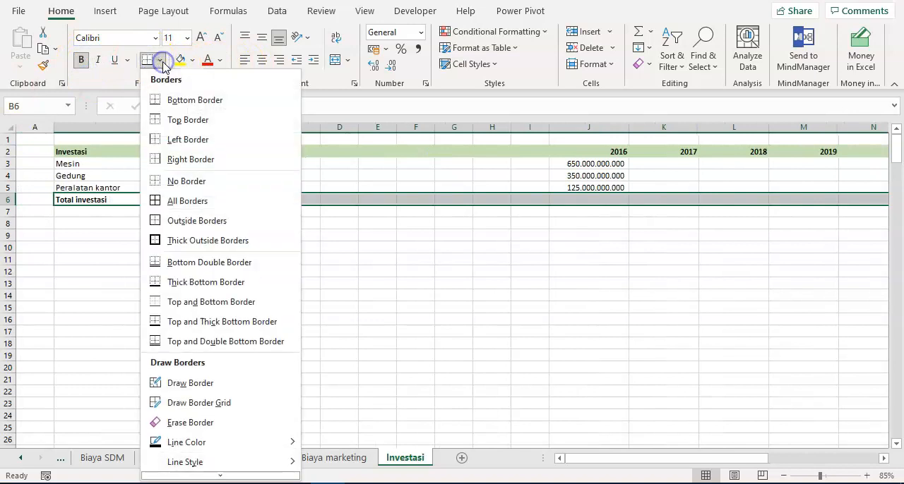
pyautogui.click(162, 118)
pyautogui.click(174, 243)
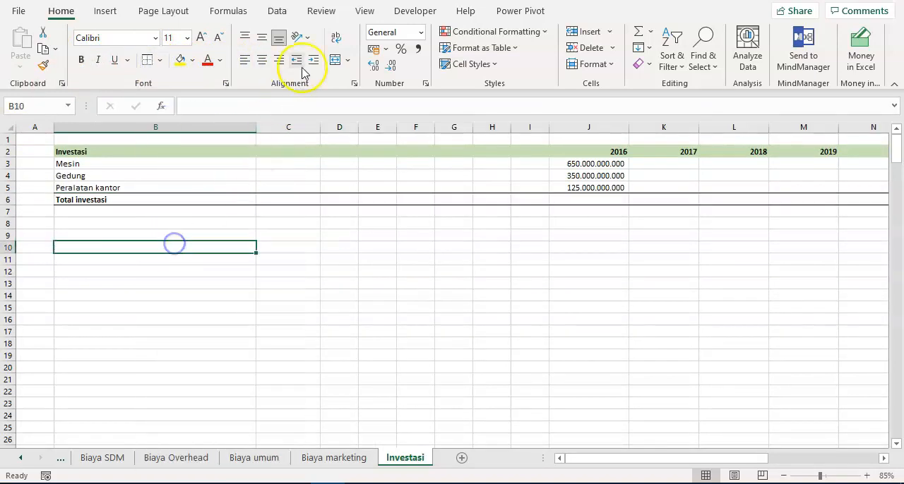
# - Hide the gridlines on the Investasi sheet
pyautogui.click(362, 11)
pyautogui.click(349, 61)
pyautogui.click(232, 260)
pyautogui.click(222, 233)
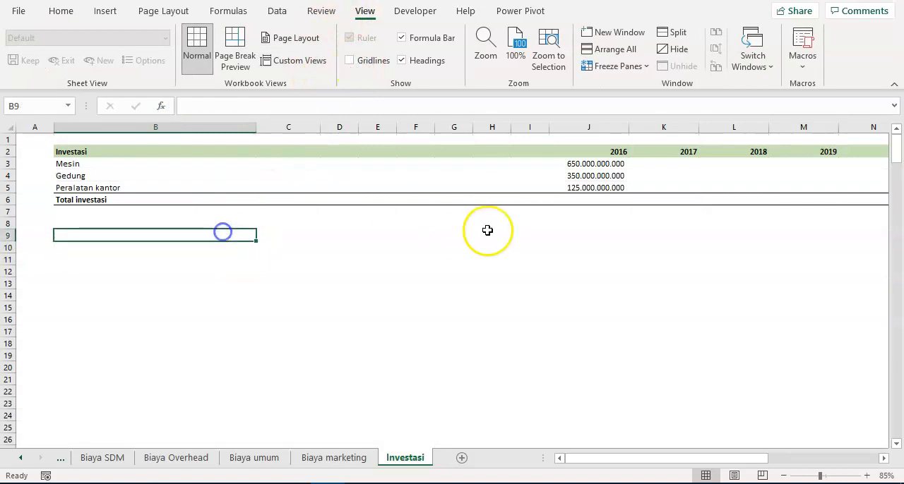
# - Enter a SUM formula in J6 that totals the 2016 investment amounts in J3:J5
pyautogui.click(593, 199)
pyautogui.write('=sum(')
pyautogui.press('Up')
pyautogui.hotkey('shift', 'Up')
pyautogui.hotkey('shift', 'Up')
pyautogui.press('Return')
# - Copy the 2016 total formula in J6 across the row to T6 for the years up to 2026
pyautogui.press('Up')
pyautogui.hotkey('ctrl', 'c')
pyautogui.hotkey('ctrl', 'shift', 'Right')
pyautogui.hotkey('shift', 'Left')
pyautogui.hotkey('shift', 'Left')
pyautogui.hotkey('shift', 'Left')
pyautogui.hotkey('shift', 'Left')
pyautogui.hotkey('shift', 'Right')
pyautogui.hotkey('shift', 'Right')
pyautogui.hotkey('ctrl', 'v')
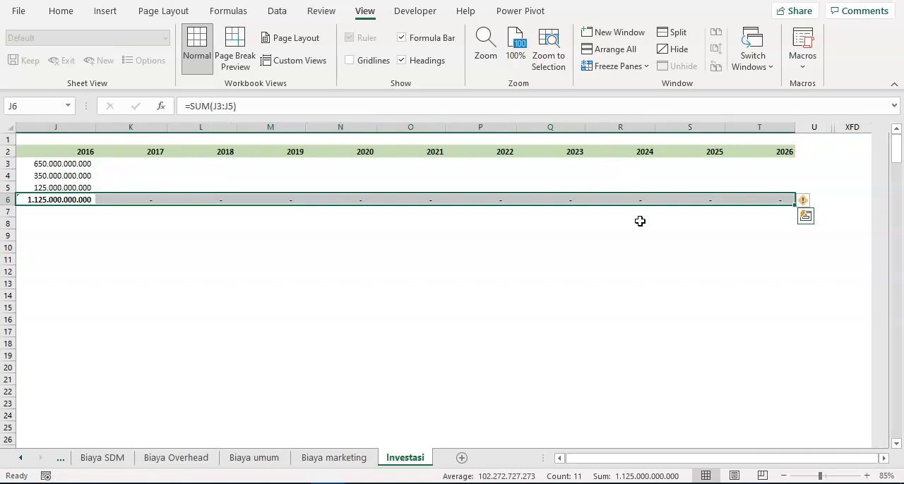
pyautogui.press('Escape')
pyautogui.press('Left')
pyautogui.press('Left')
pyautogui.press('Left')
pyautogui.press('Left')
pyautogui.press('Left')
pyautogui.press('Left')
pyautogui.press('Left')
pyautogui.press('Left')
pyautogui.press('Left')
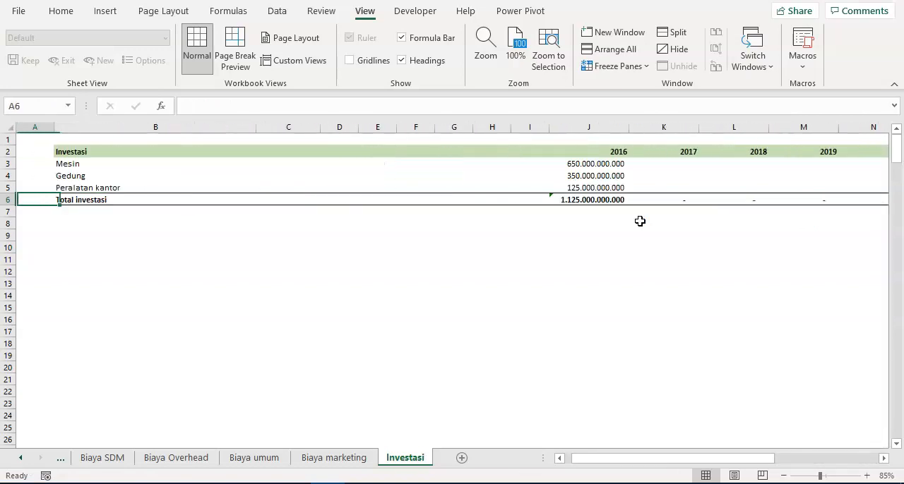
pyautogui.press('Right')
pyautogui.press('Down')
pyautogui.press('Down')
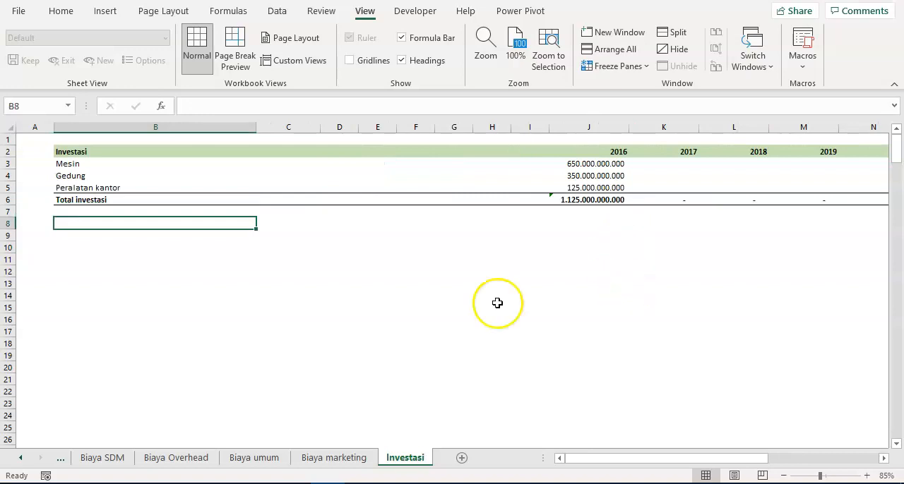
# - Rename the Investasi sheet as Investasi&Penyusutan
pyautogui.doubleClick(425, 461)
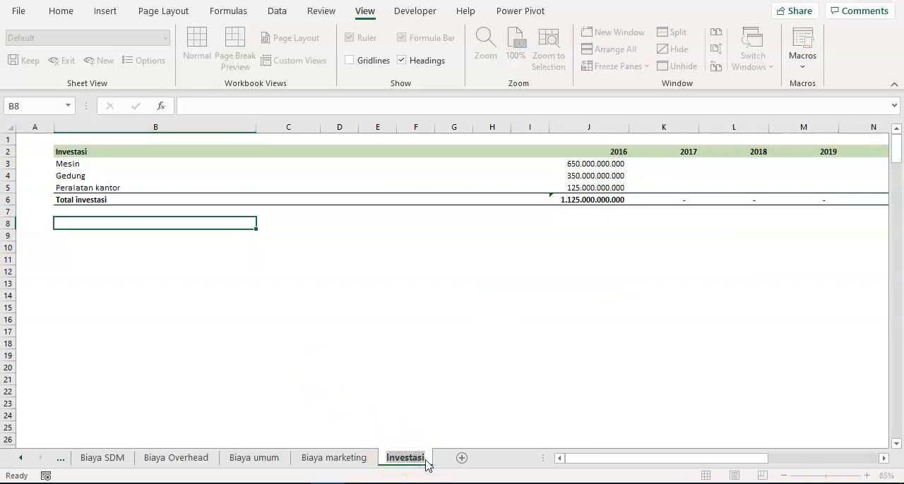
pyautogui.click(425, 460)
pyautogui.write('&')
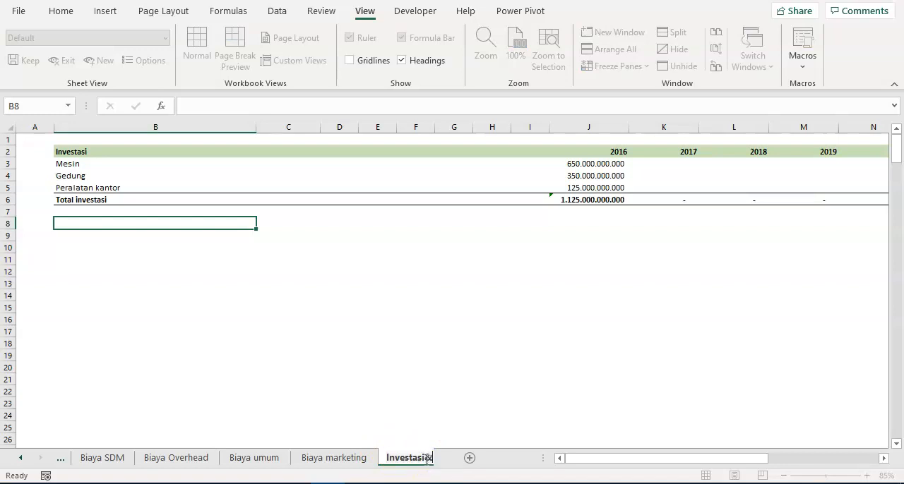
pyautogui.write('Pen')
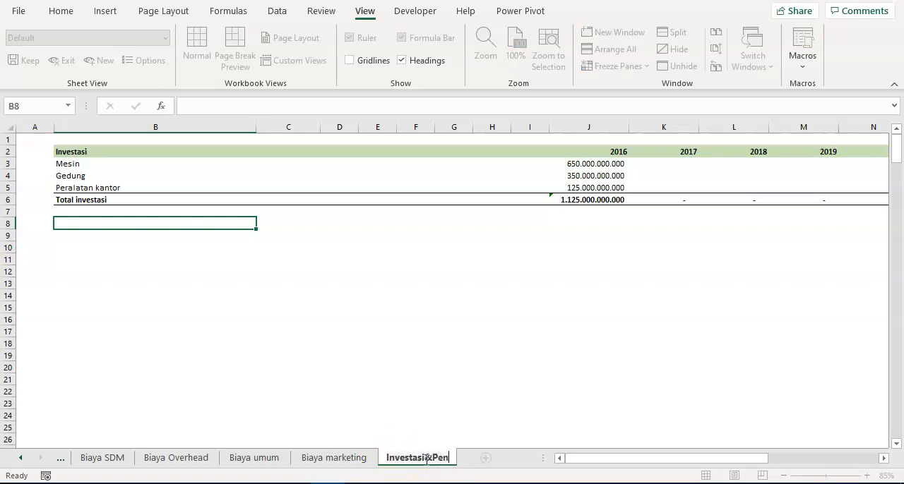
pyautogui.write('tyusutan')
pyautogui.press('Return')
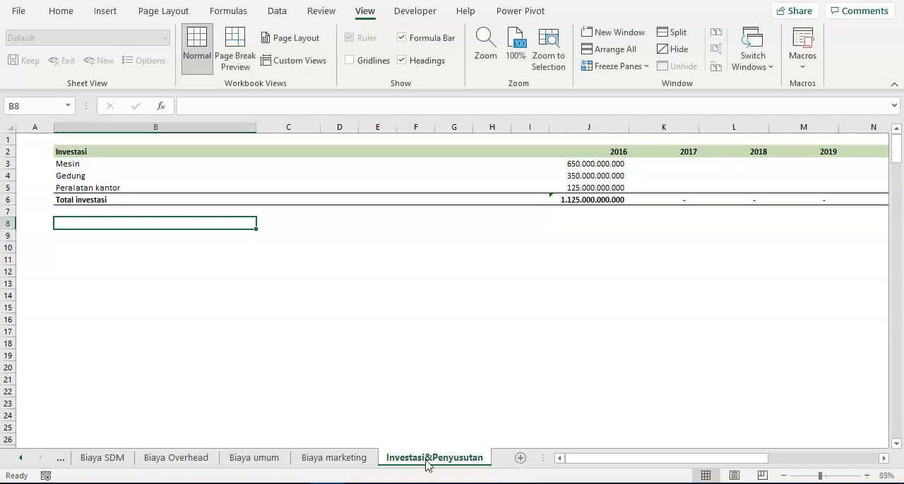
# - Copy the heading row with its years from B2:T2 to row 8 and retitle it Penyusutan in B8
pyautogui.click(143, 154)
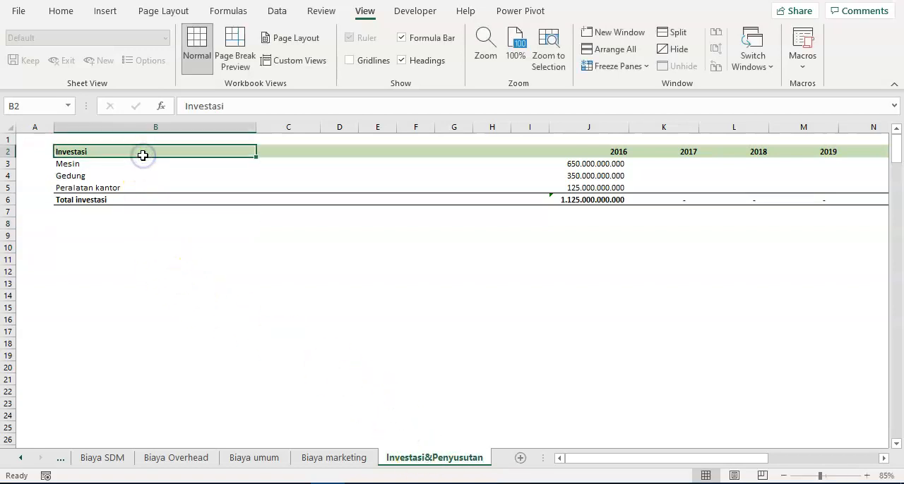
pyautogui.hotkey('ctrl', 'shift', 'Right')
pyautogui.hotkey('ctrl', 'shift', 'Right')
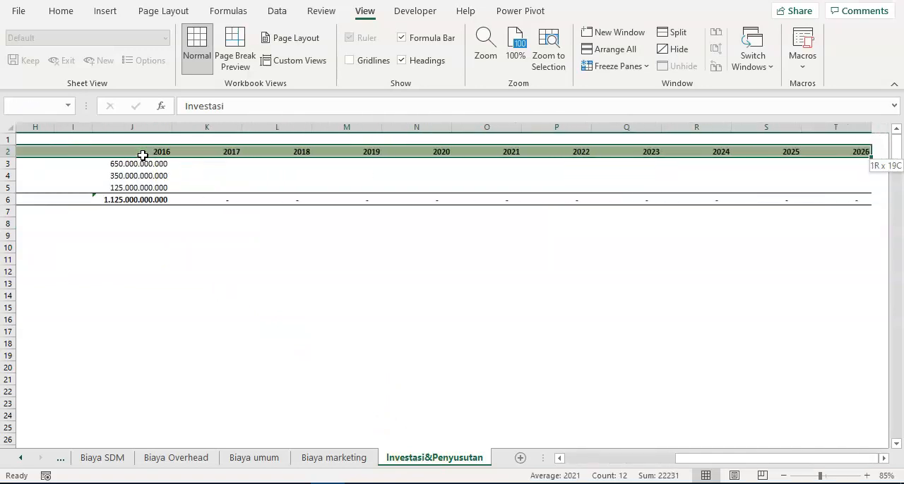
pyautogui.hotkey('ctrl', 'c')
pyautogui.press('Down')
pyautogui.press('Down')
pyautogui.press('Down')
pyautogui.press('Down')
pyautogui.press('Down')
pyautogui.press('Down')
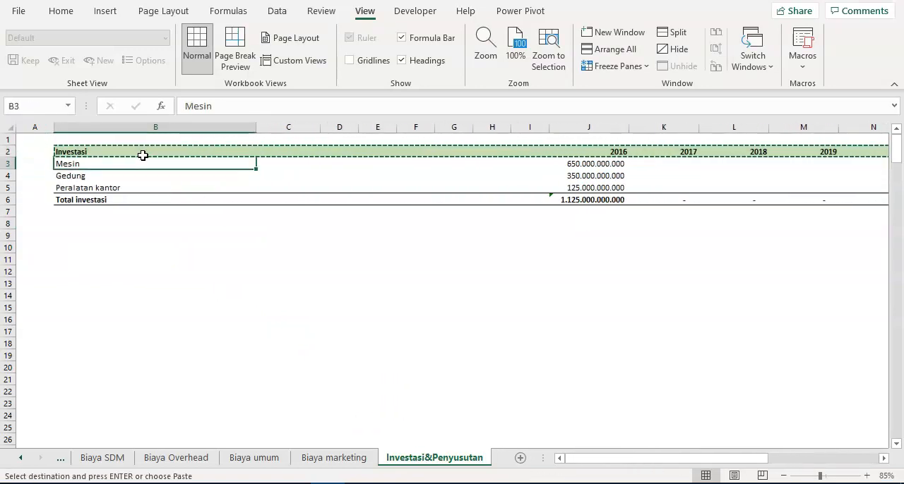
pyautogui.hotkey('ctrl', 'v')
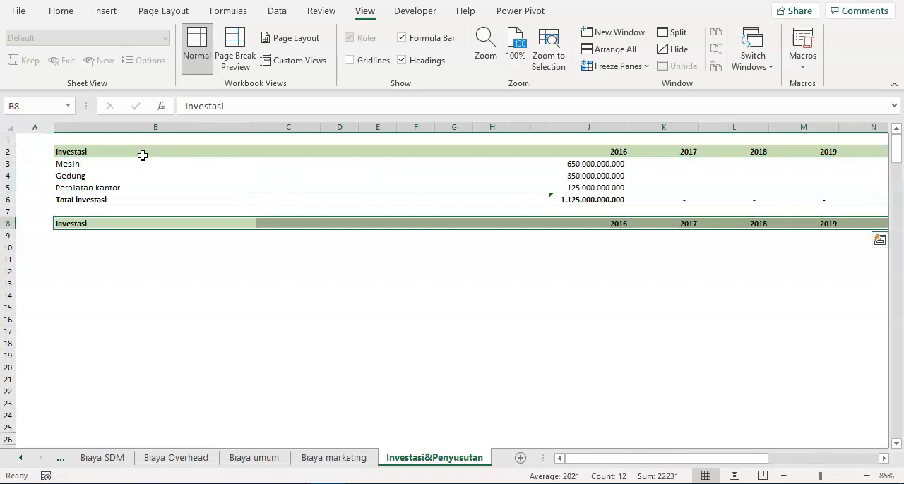
pyautogui.press('Return')
pyautogui.write('Penyusutan')
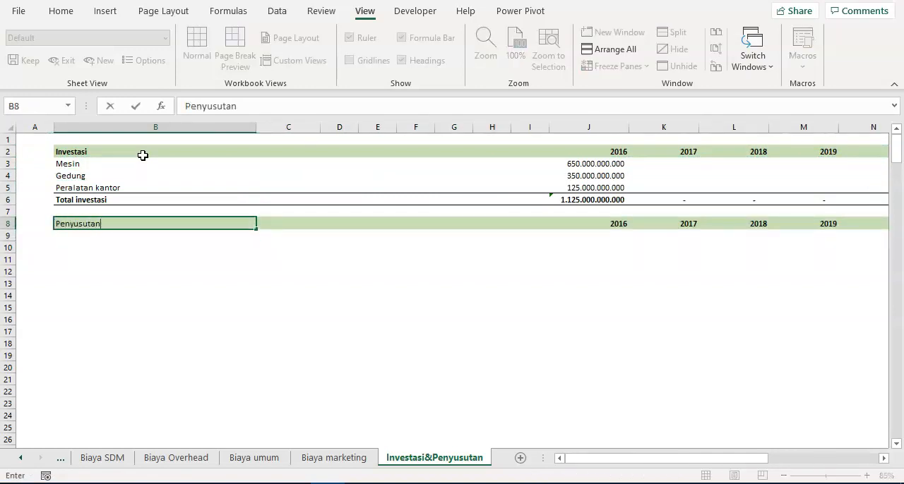
pyautogui.press('Return')
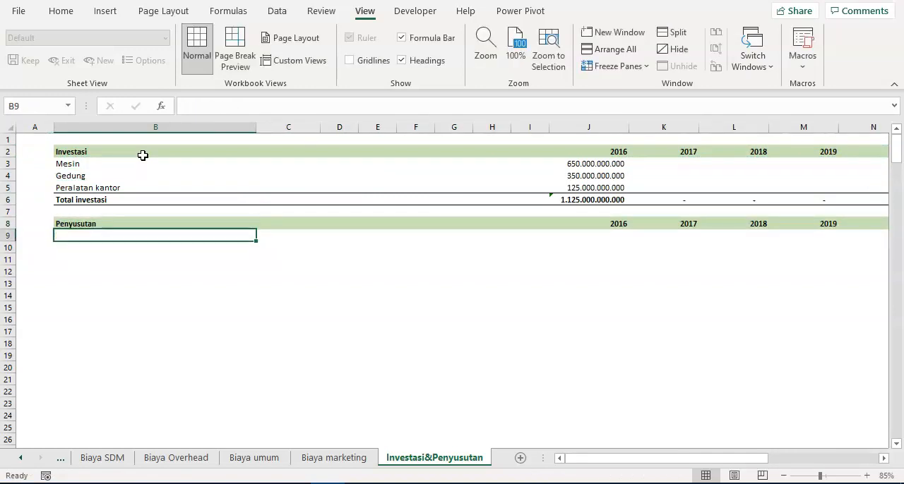
# - Enter the label Biaya akuisisi in B9 under the Penyusutan heading
pyautogui.press('Down')
pyautogui.press('Down')
pyautogui.press('Up')
pyautogui.press('Up')
pyautogui.write('Biaya a')
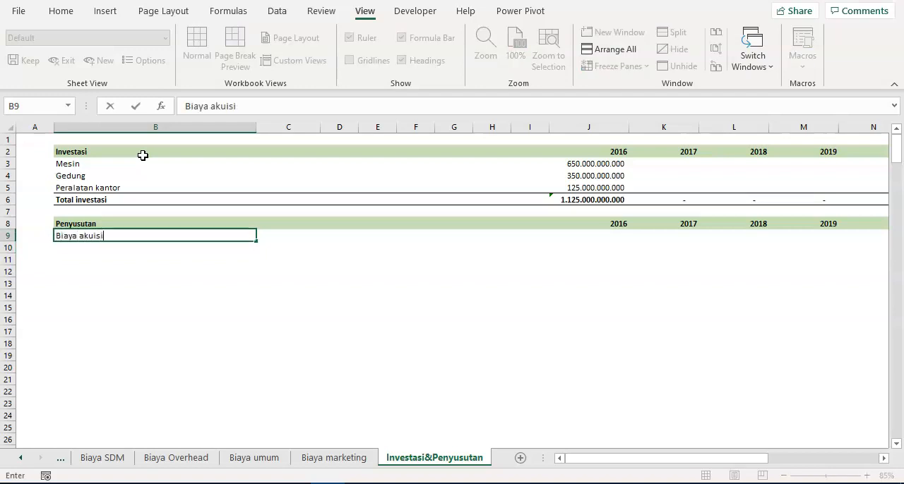
pyautogui.press('Return')
pyautogui.press('Up')
pyautogui.press('Up')
pyautogui.press('Up')
pyautogui.press('Up')
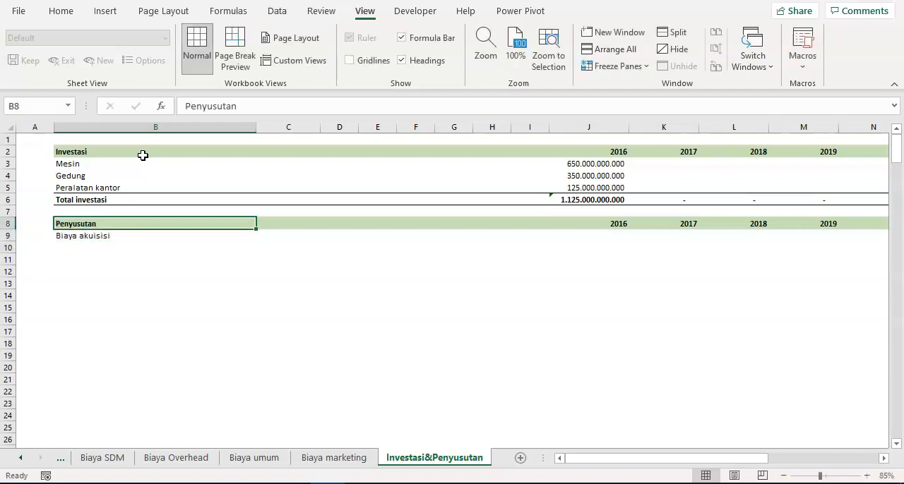
pyautogui.hotkey('ctrl', 'Right')
pyautogui.press('Left')
pyautogui.press('Left')
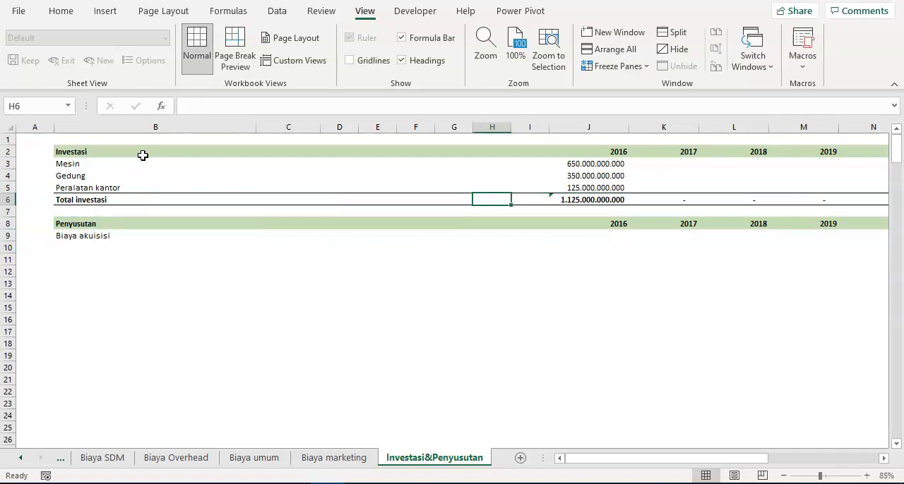
pyautogui.hotkey('ctrl', 'Left')
pyautogui.press('Down')
pyautogui.press('Down')
pyautogui.press('Down')
pyautogui.press('Down')
pyautogui.write('B')
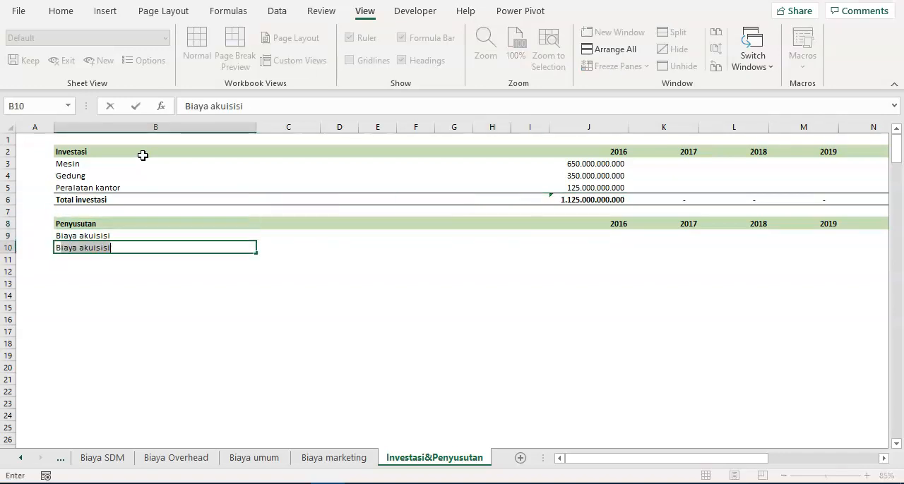
pyautogui.press('Escape')
# - Make the Biaya akuisisi label in B9 bold
pyautogui.press('Up')
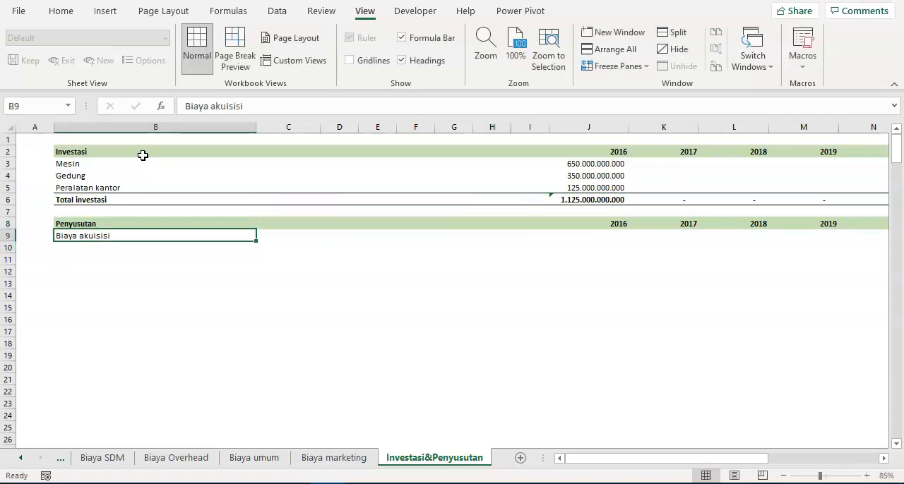
pyautogui.hotkey('ctrl', 'b')
# - Copy the investment rows from Mesin to Total investasi with their yearly amounts to the block starting at B10
pyautogui.press('Up')
pyautogui.press('Up')
pyautogui.press('Up')
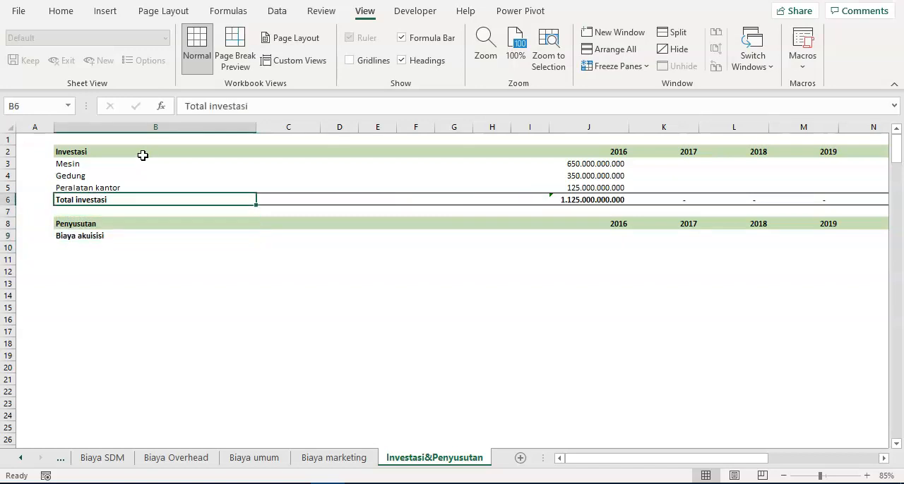
pyautogui.hotkey('shift', 'Up')
pyautogui.hotkey('shift', 'Up')
pyautogui.hotkey('shift', 'Up')
pyautogui.hotkey('shift', 'Right')
pyautogui.hotkey('shift', 'Right')
pyautogui.hotkey('shift', 'Right')
pyautogui.hotkey('shift', 'Right')
pyautogui.hotkey('shift', 'Right')
pyautogui.hotkey('shift', 'Right')
pyautogui.hotkey('shift', 'Right')
pyautogui.hotkey('shift', 'Right')
pyautogui.hotkey('shift', 'Right')
pyautogui.hotkey('shift', 'Right')
pyautogui.hotkey('shift', 'Right')
pyautogui.hotkey('shift', 'Right')
pyautogui.hotkey('shift', 'Right')
pyautogui.hotkey('shift', 'Right')
pyautogui.hotkey('shift', 'Right')
pyautogui.hotkey('shift', 'Right')
pyautogui.hotkey('shift', 'Right')
pyautogui.hotkey('shift', 'Right')
pyautogui.hotkey('shift', 'Left')
pyautogui.hotkey('shift', 'Right')
pyautogui.hotkey('ctrl', 'c')
pyautogui.press('Down')
pyautogui.press('Down')
pyautogui.press('Down')
pyautogui.press('Down')
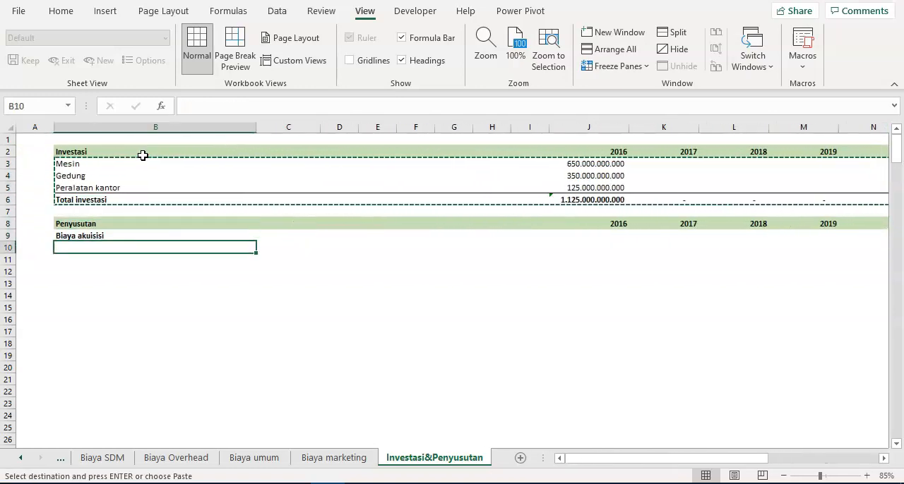
pyautogui.press('Return')
# - Change the label of the copied total row in B13 to Total biaya akuisisi
pyautogui.press('Down')
pyautogui.press('Down')
pyautogui.press('Down')
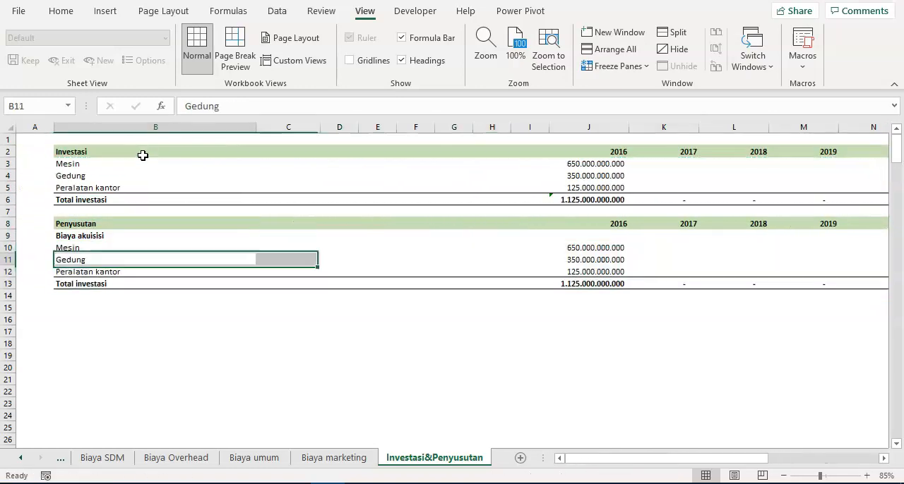
pyautogui.write('Total biaya akuisis')
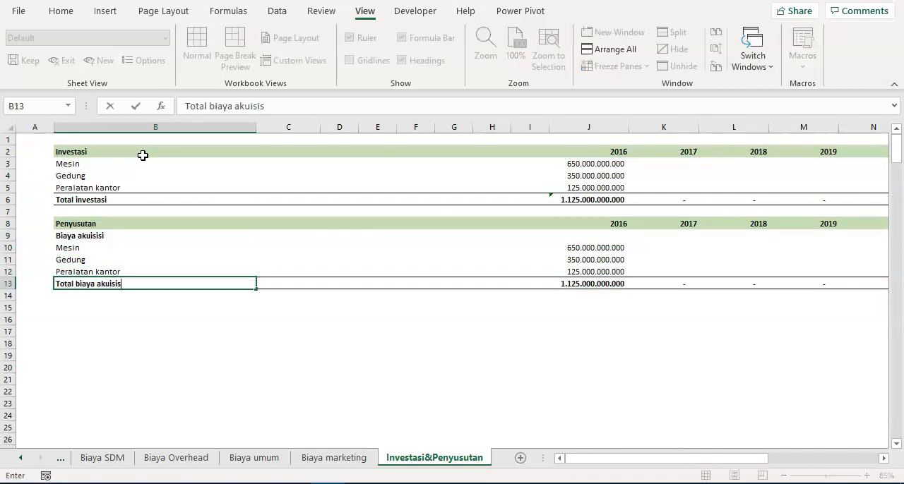
pyautogui.press('Return')
pyautogui.press('Up')
pyautogui.press('Up')
pyautogui.hotkey('ctrl', 'Right')
pyautogui.press('Down')
pyautogui.hotkey('ctrl', 'Left')
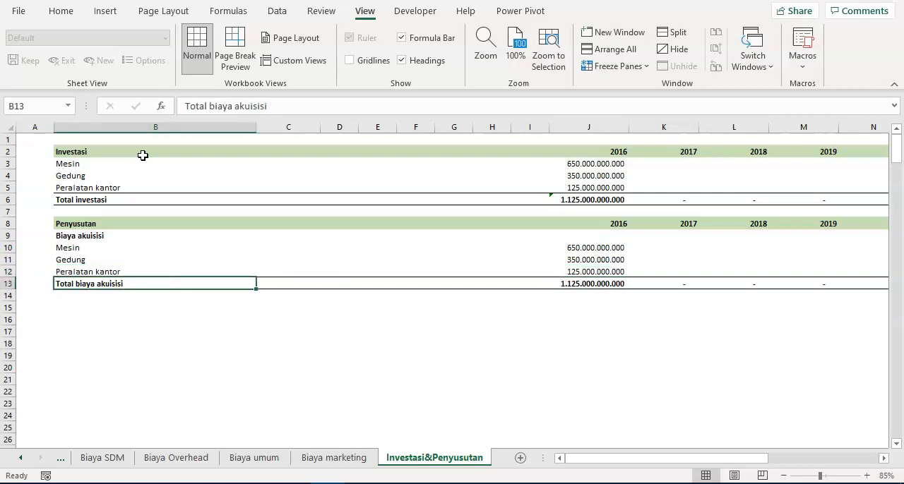
# - Indent the item labels Mesin, Gedung and Peralatan kantor in B10:B12 by one level
pyautogui.press('Up')
pyautogui.hotkey('shift', 'Up')
pyautogui.hotkey('shift', 'Up')
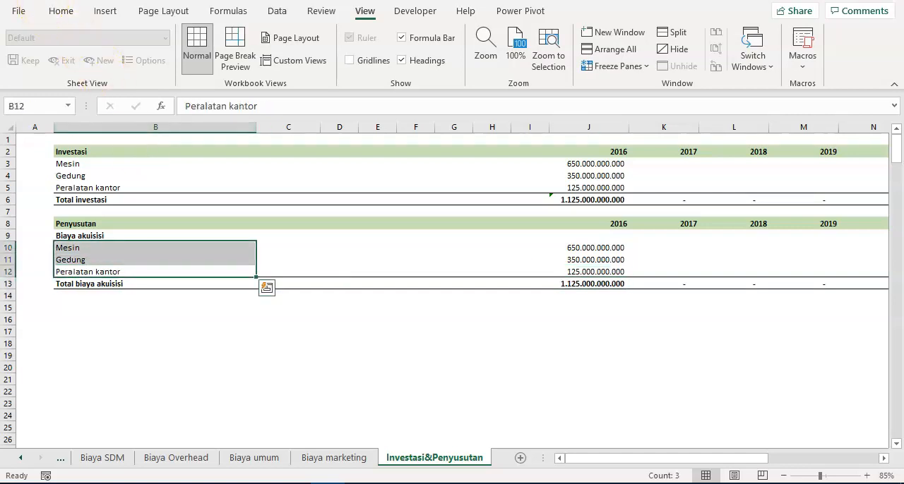
pyautogui.click(61, 10)
pyautogui.click(312, 63)
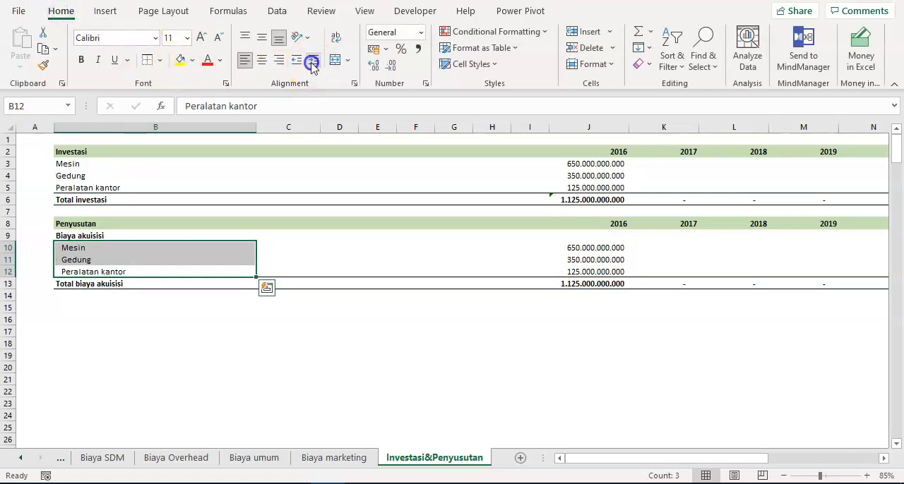
pyautogui.click(101, 317)
pyautogui.click(105, 292)
# - Copy the whole Biaya akuisisi block in rows 9 to 13, including its total, to the rows starting at B15
pyautogui.click(110, 241)
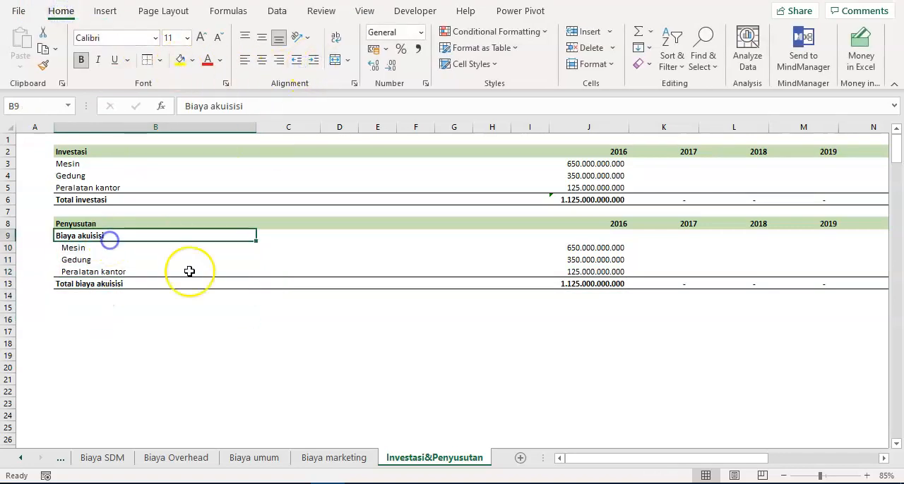
pyautogui.hotkey('ctrl', 'shift', 'Down')
pyautogui.hotkey('ctrl', 'shift', 'Right')
pyautogui.hotkey('ctrl', 'shift', 'Right')
pyautogui.hotkey('ctrl', 'shift', 'Right')
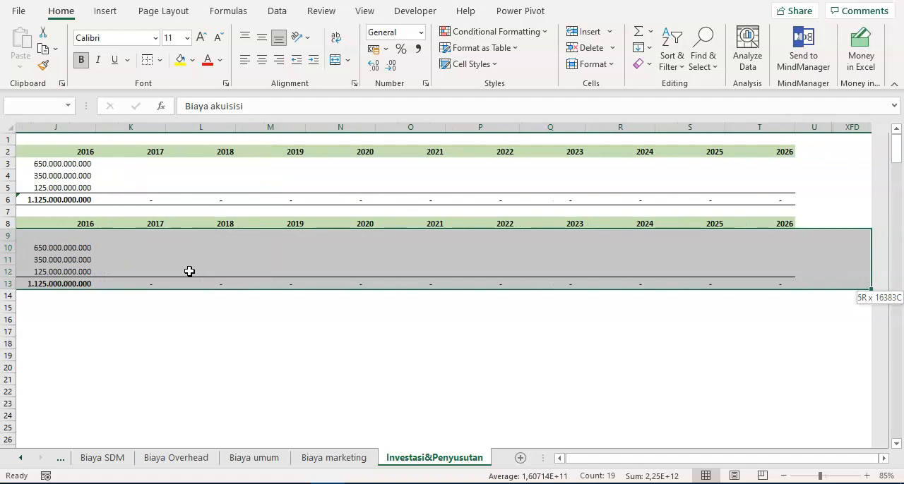
pyautogui.hotkey('ctrl', 'c')
pyautogui.press('Down')
pyautogui.press('Down')
pyautogui.press('Down')
pyautogui.press('Down')
pyautogui.press('Down')
pyautogui.press('Down')
pyautogui.press('Return')
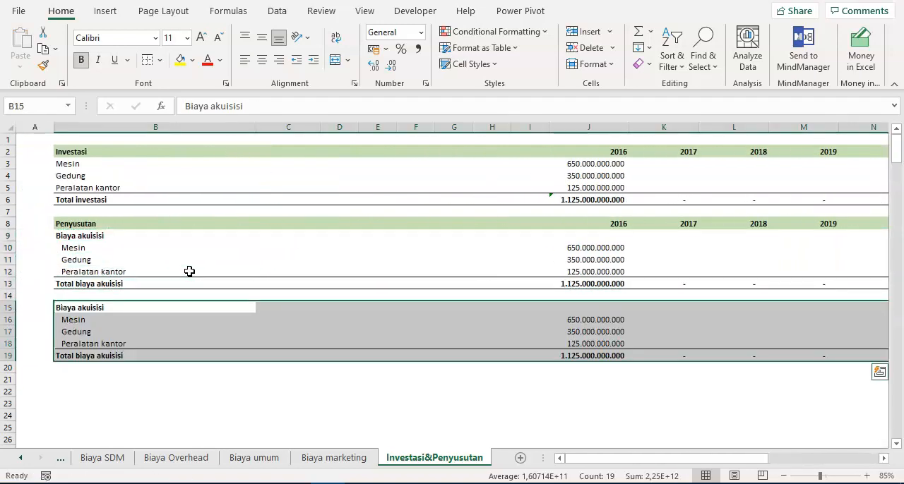
# - Change the heading of the copied block in B15 to Akumulasi biaya akuisisi
pyautogui.press('Down')
pyautogui.press('Up')
pyautogui.write('B')
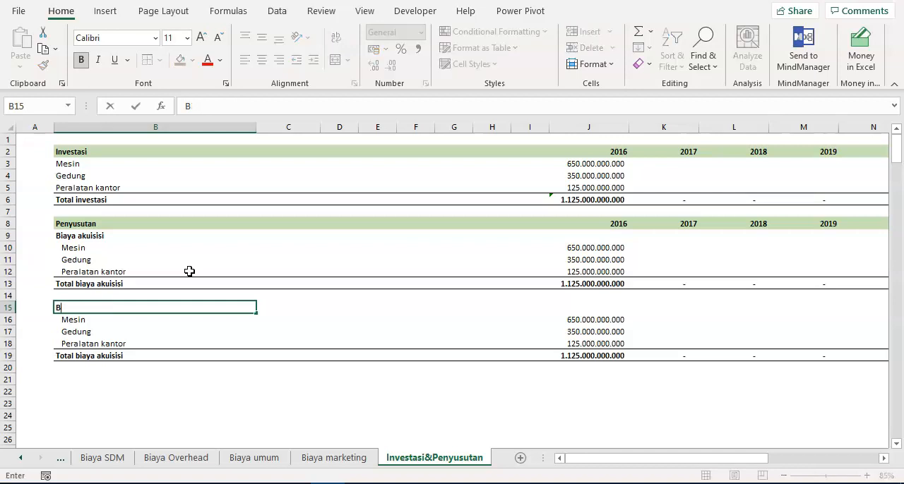
pyautogui.write('kumulasi biaya akuisisi')
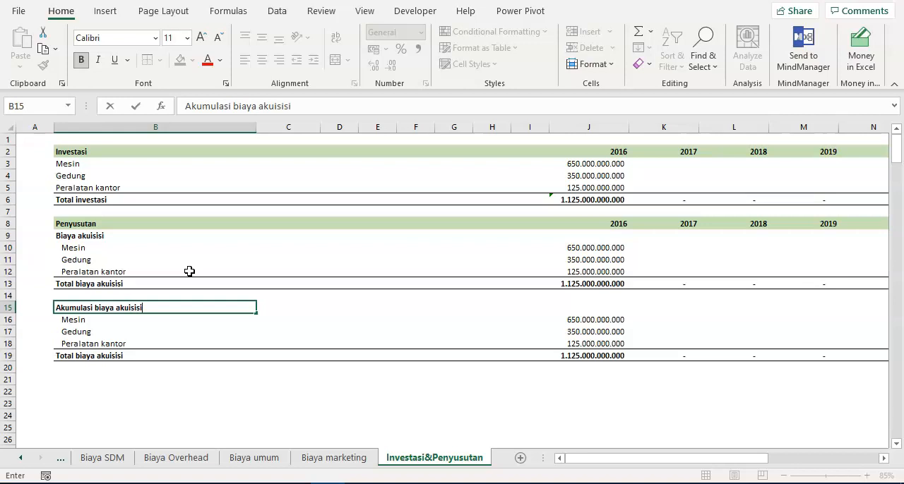
pyautogui.press('Return')
# - Change the total label in B19 to Total akumulasi biaya akuisisi
pyautogui.press('Down')
pyautogui.press('Down')
pyautogui.press('Down')
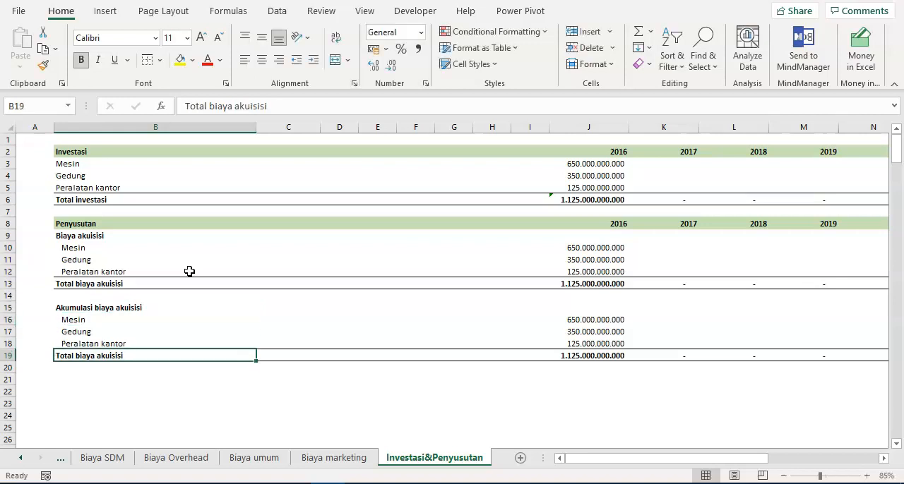
pyautogui.press('F2')
pyautogui.write('akum')
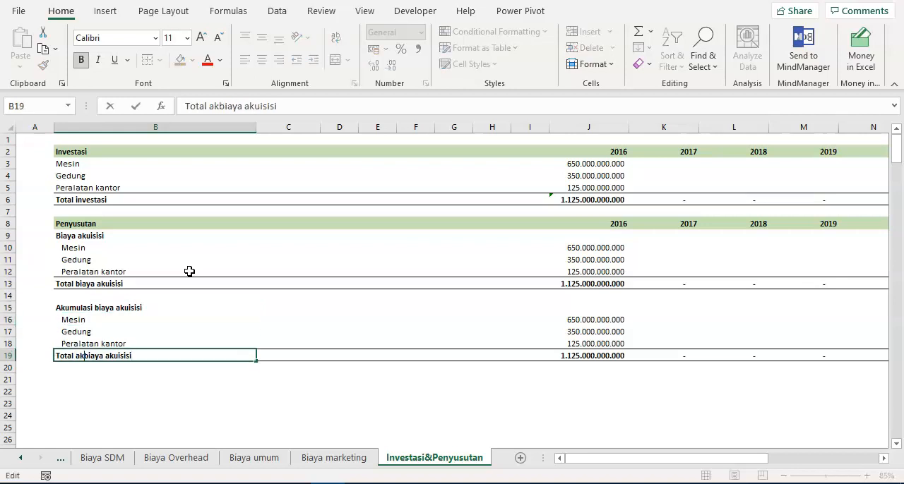
pyautogui.write('ulasi')
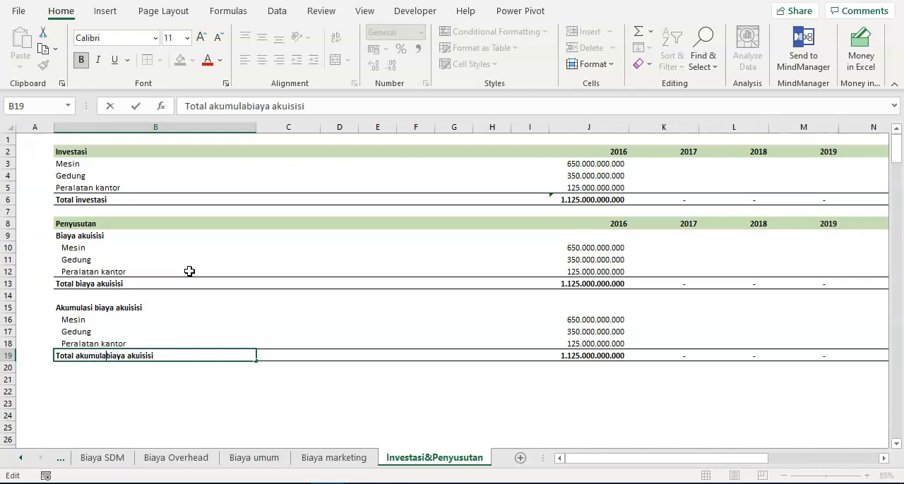
pyautogui.press('Return')
pyautogui.press('Up')
pyautogui.press('Up')
pyautogui.press('Up')
pyautogui.press('Up')
pyautogui.press('Up')
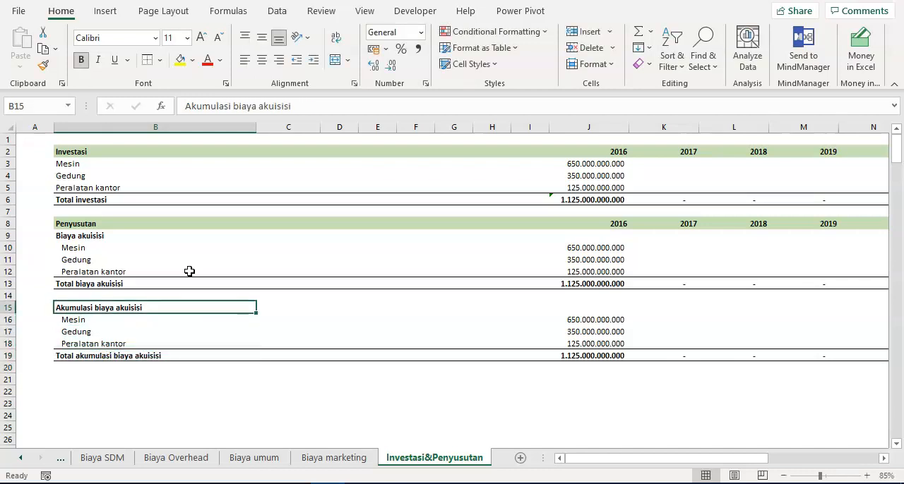
pyautogui.press('Right')
pyautogui.press('Right')
pyautogui.press('Right')
pyautogui.press('Right')
pyautogui.press('Right')
pyautogui.press('Right')
pyautogui.press('Right')
pyautogui.press('Right')
pyautogui.press('Right')
pyautogui.press('Right')
pyautogui.press('Right')
pyautogui.press('Down')
pyautogui.press('Down')
pyautogui.press('Left')
pyautogui.press('Left')
pyautogui.press('Left')
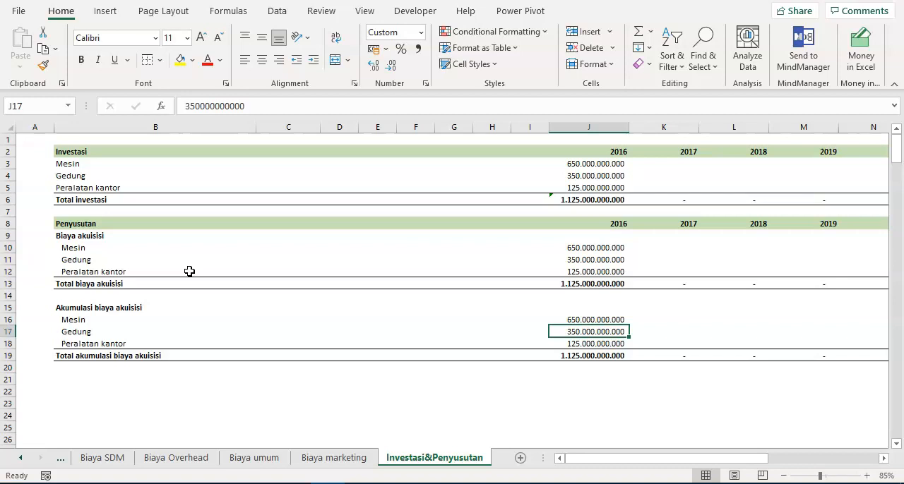
pyautogui.press('Up')
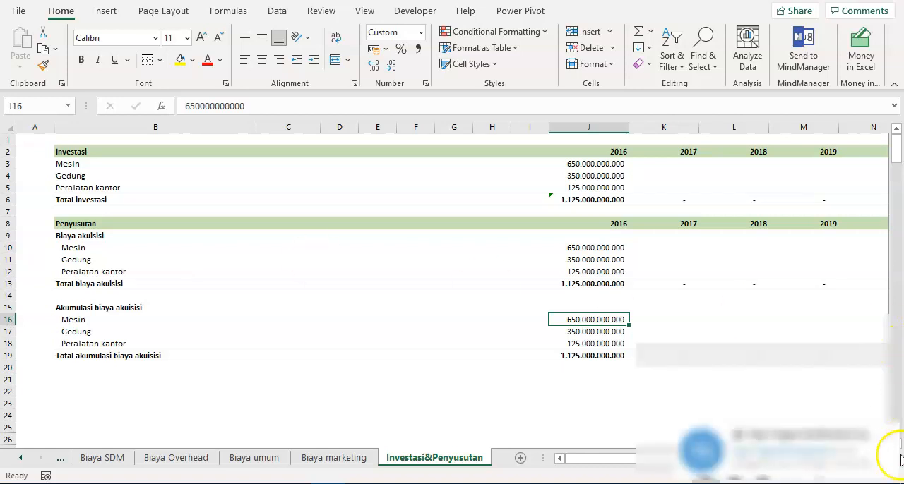
pyautogui.moveTo(882, 471)
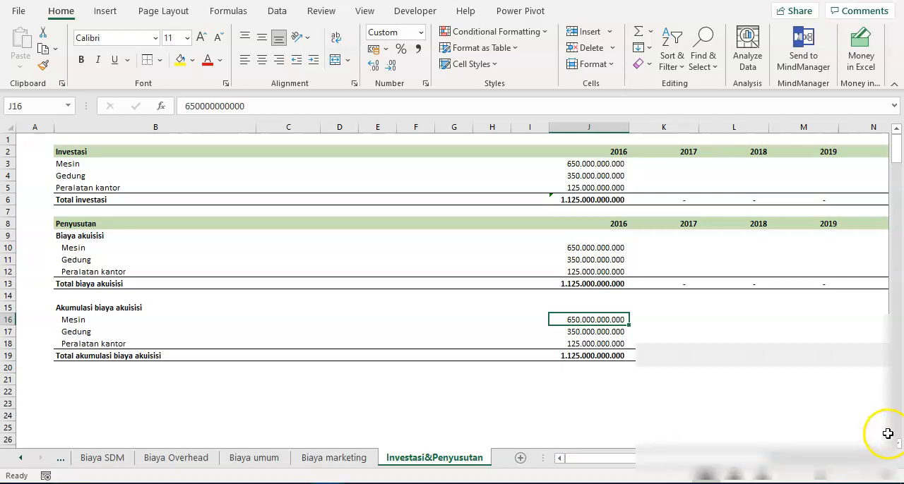
pyautogui.click(771, 471)
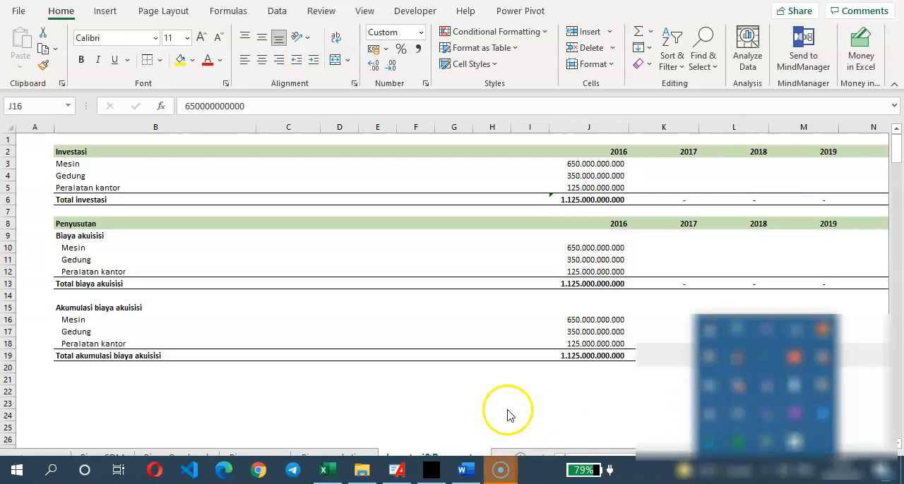
pyautogui.click(545, 395)
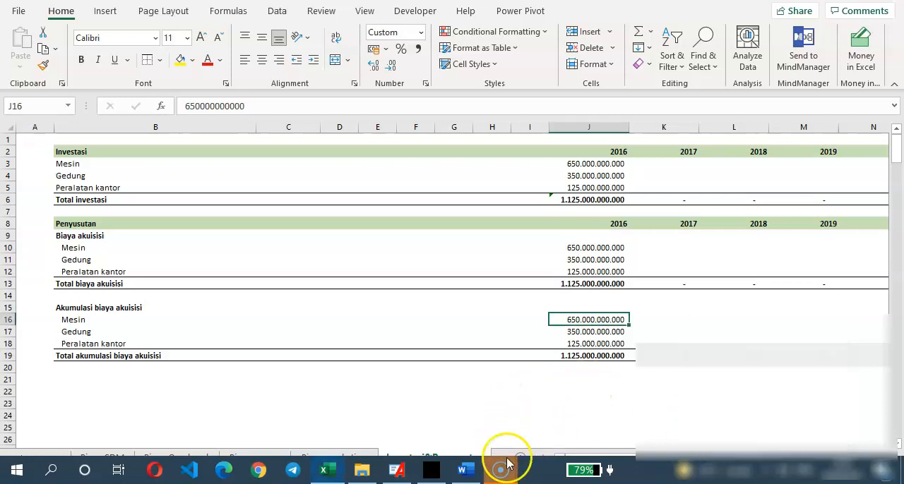
pyautogui.moveTo(501, 467)
pyautogui.click(561, 415)
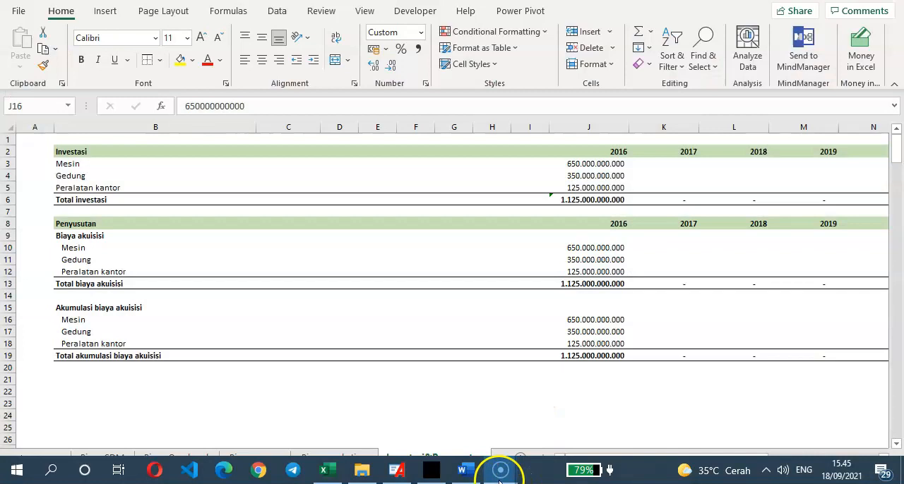
pyautogui.click(315, 406)
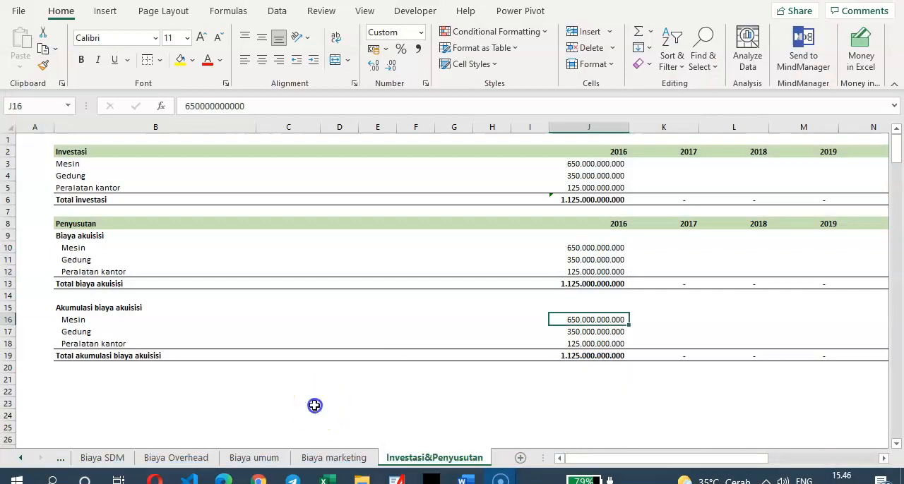
pyautogui.click(553, 379)
pyautogui.click(590, 344)
pyautogui.click(593, 316)
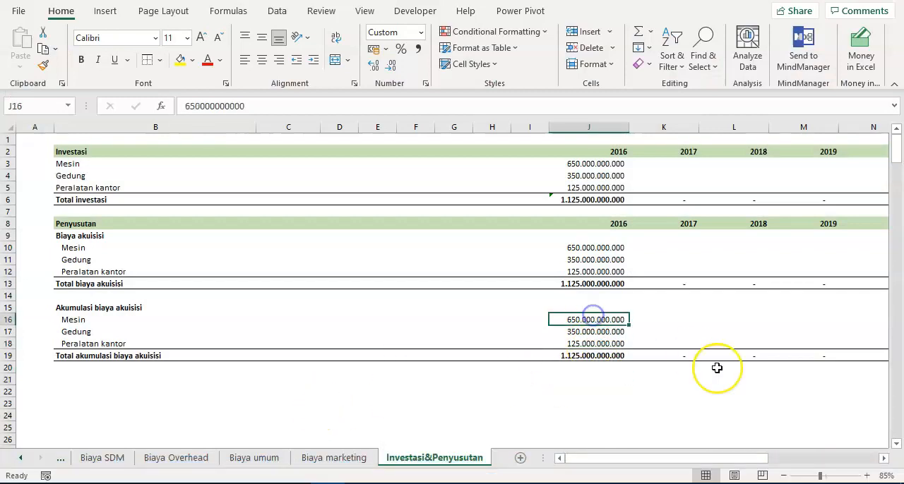
pyautogui.hotkey('ctrl', 'Left')
pyautogui.press('Right')
pyautogui.press('Left')
pyautogui.hotkey('ctrl', 'Right')
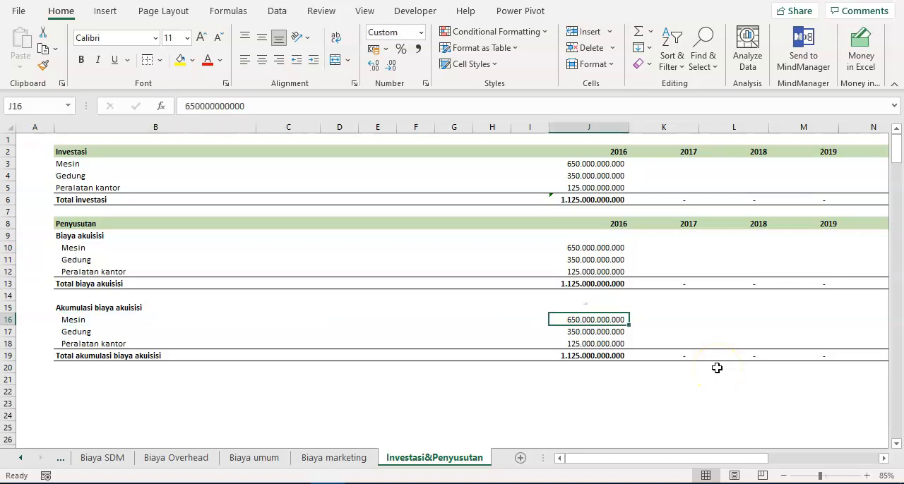
pyautogui.write('=')
pyautogui.press('Left')
pyautogui.write('+')
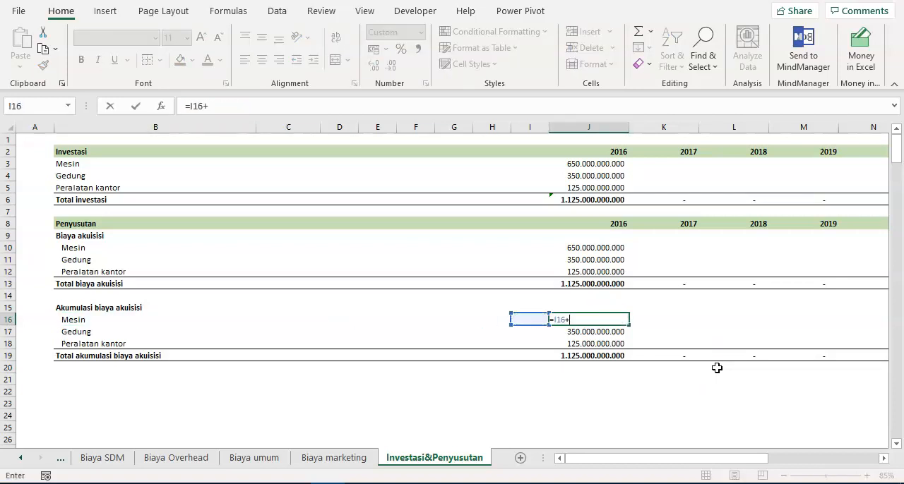
pyautogui.press('Up')
pyautogui.press('Up')
pyautogui.press('Up')
pyautogui.press('Up')
pyautogui.press('Up')
pyautogui.press('Up')
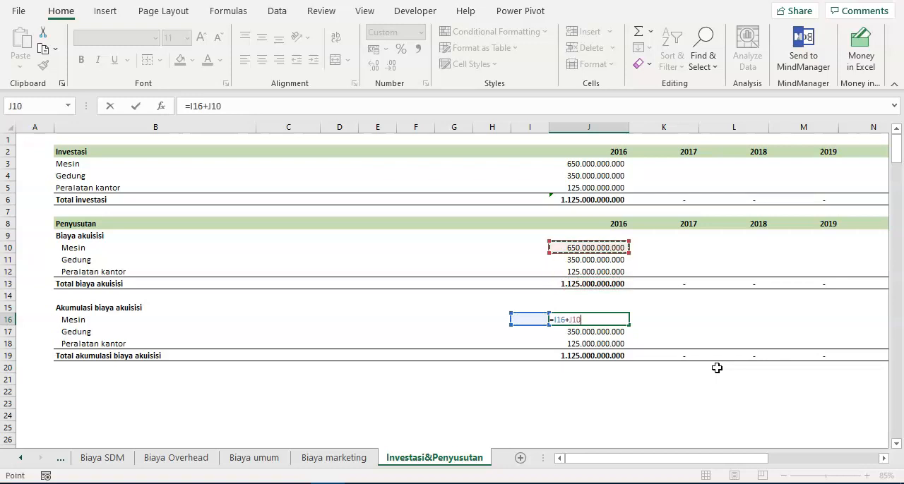
pyautogui.press('Escape')
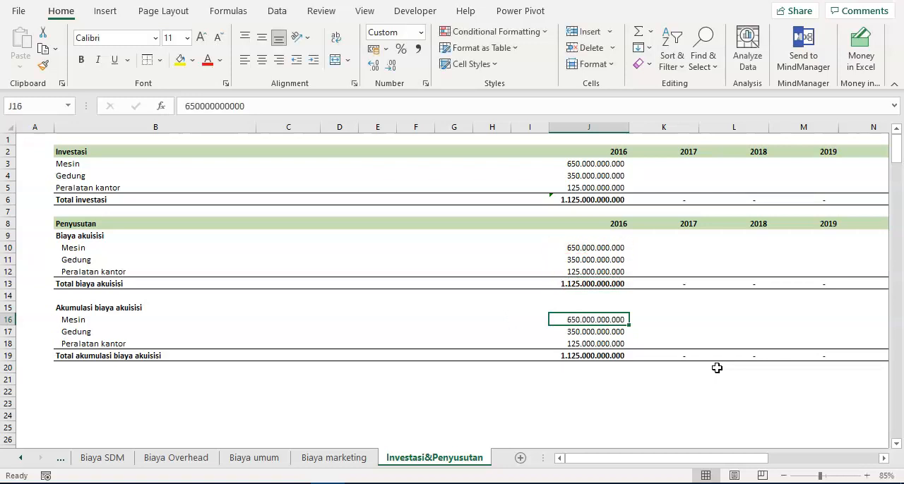
# - Enter the formula =I16+J10 in J16 to accumulate the 2016 Mesin acquisition cost
pyautogui.write('=')
pyautogui.press('Left')
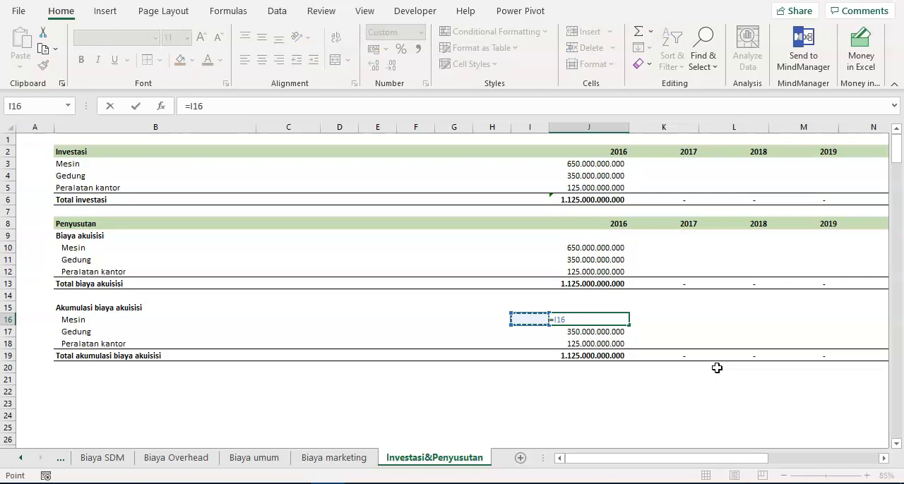
pyautogui.write('+')
pyautogui.press('Up')
pyautogui.press('Up')
pyautogui.press('Up')
pyautogui.press('Up')
pyautogui.press('Up')
pyautogui.press('Up')
pyautogui.press('Return')
# - Copy the accumulation formula in J16 down to the Gedung and Peralatan kantor rows in J17:J18
pyautogui.press('Up')
pyautogui.hotkey('ctrl', 'c')
pyautogui.hotkey('shift', 'Down')
pyautogui.hotkey('shift', 'Down')
pyautogui.hotkey('ctrl', 'v')
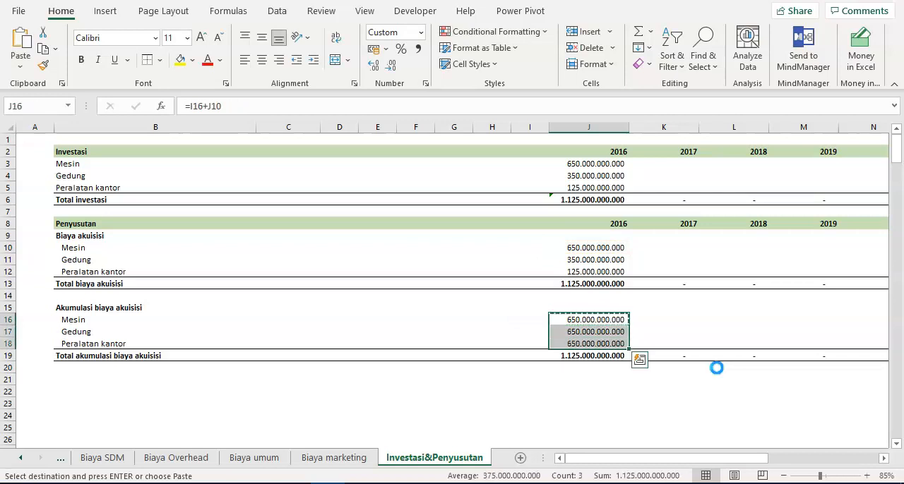
# - Copy the accumulation formulas in J16:J18 across all years through 2026 in column T
pyautogui.hotkey('ctrl', 'c')
pyautogui.hotkey('shift', 'Right')
pyautogui.hotkey('shift', 'Right')
pyautogui.hotkey('shift', 'Right')
pyautogui.hotkey('shift', 'Right')
pyautogui.hotkey('shift', 'Right')
pyautogui.hotkey('shift', 'Right')
pyautogui.hotkey('shift', 'Right')
pyautogui.hotkey('shift', 'Right')
pyautogui.hotkey('shift', 'Right')
pyautogui.hotkey('shift', 'Right')
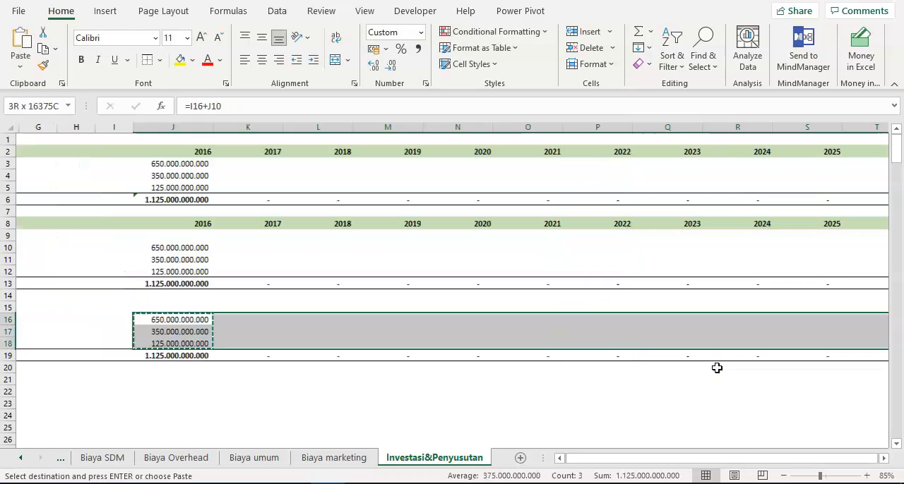
pyautogui.hotkey('ctrl', 'v')
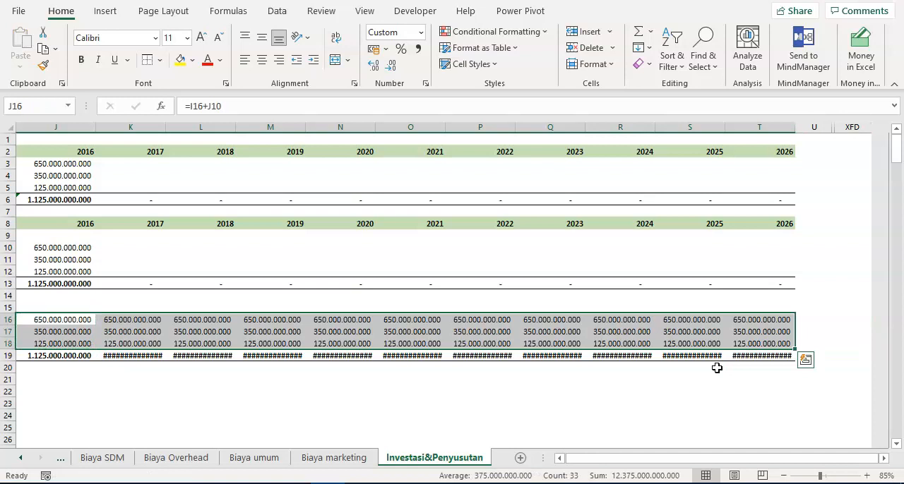
# - Adjust the year columns J to T to one equal width that fits the full totals in row 19
pyautogui.hotkey('ctrl', 'Left')
pyautogui.hotkey('ctrl', 'Right')
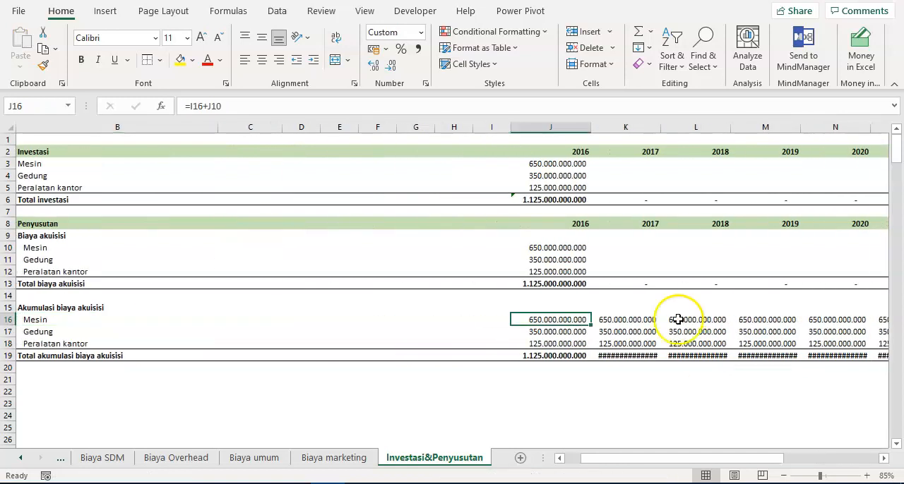
pyautogui.moveTo(573, 127); pyautogui.dragTo(827, 127)
pyautogui.moveTo(763, 126); pyautogui.dragTo(765, 126)
pyautogui.click(591, 356)
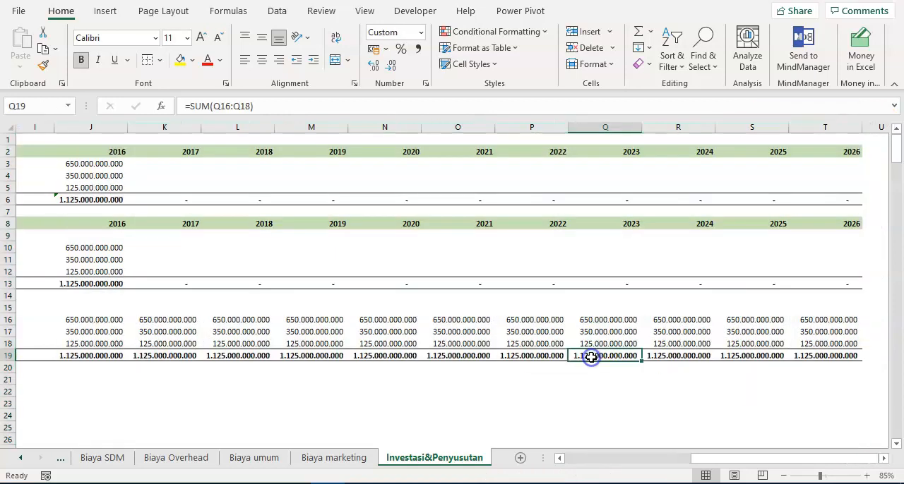
# - Copy the whole Akumulasi biaya akuisisi block in B15:T19 to the rows starting at B21
pyautogui.hotkey('ctrl', 'Left')
pyautogui.hotkey('ctrl', 'Left')
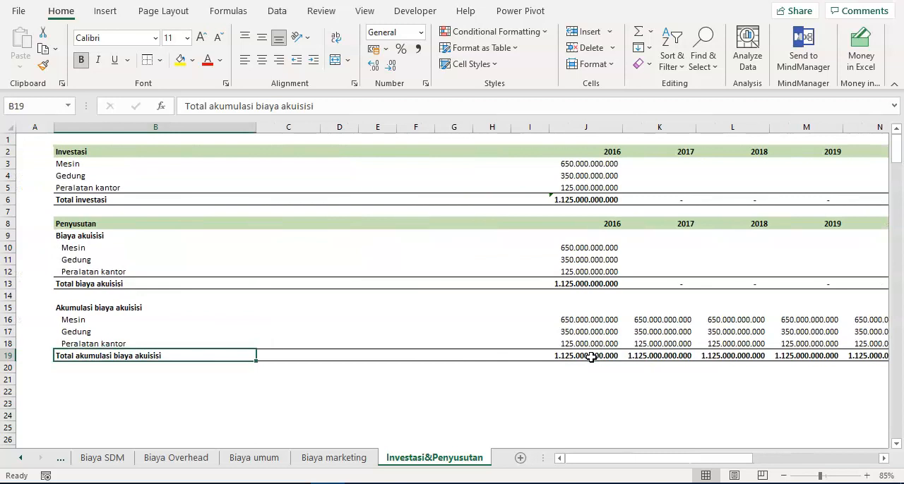
pyautogui.hotkey('ctrl', 'shift', 'Up')
pyautogui.hotkey('ctrl', 'shift', 'Right')
pyautogui.hotkey('ctrl', 'shift', 'Right')
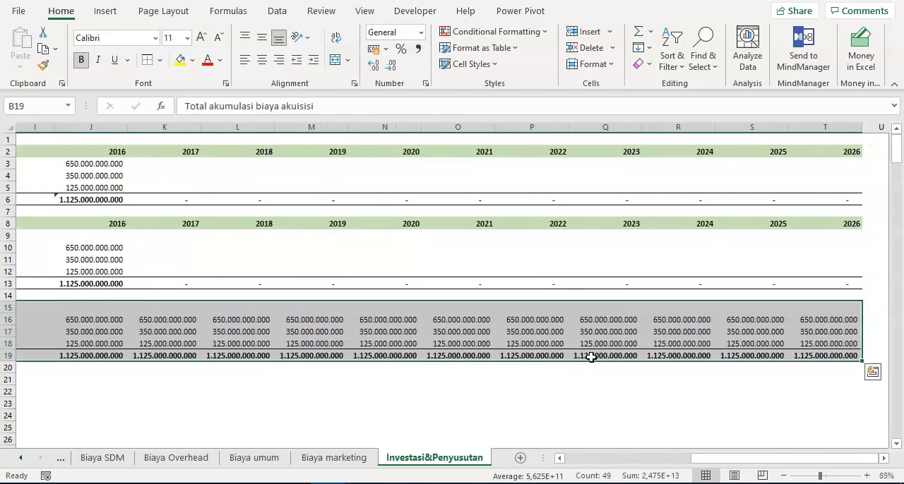
pyautogui.hotkey('ctrl', 'c')
pyautogui.press('Down')
# - Change the heading of the copied block in B21 to Biaya penyusutan
pyautogui.press('Down')
pyautogui.hotkey('ctrl', 'v')
pyautogui.press('Down')
pyautogui.press('Down')
pyautogui.press('Up')
pyautogui.press('Up')
pyautogui.write('Bia')
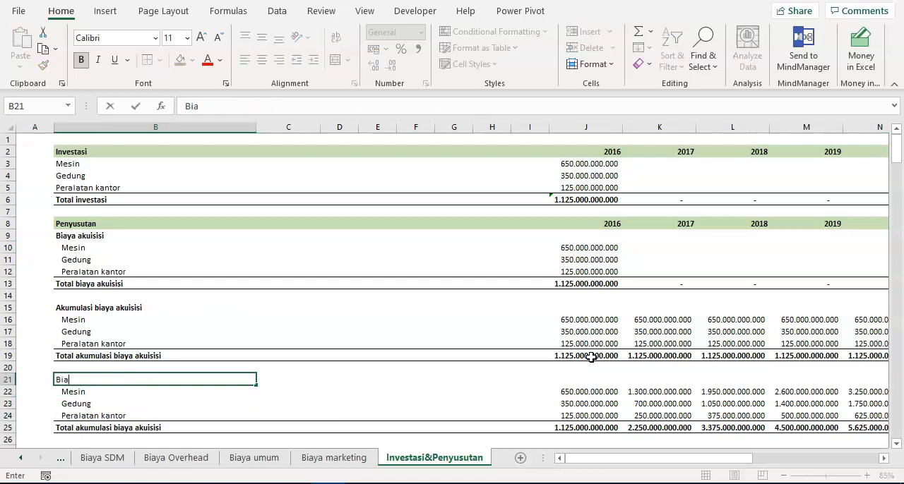
pyautogui.write('ya penyusu')
pyautogui.press('Return')
# - Change the total label in B25 to Total biaya penyusutan
pyautogui.press('Down')
pyautogui.press('Down')
pyautogui.press('Down')
pyautogui.press('F2')
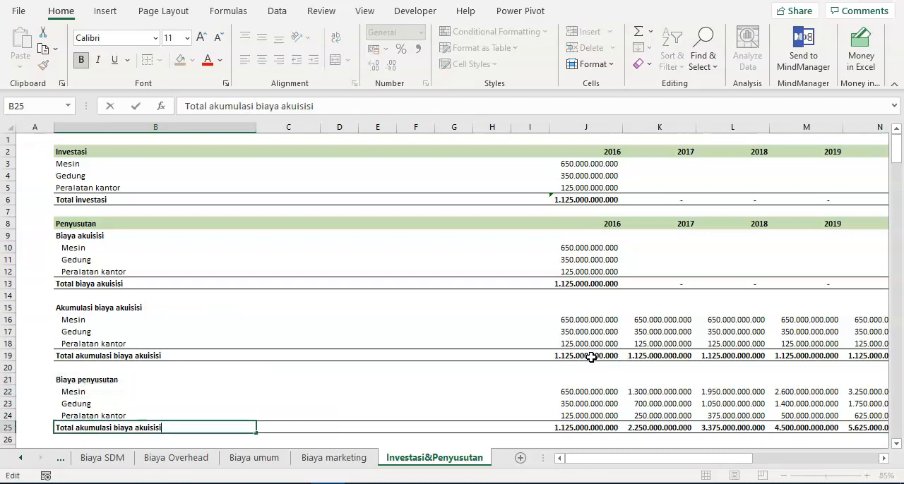
pyautogui.hotkey('ctrl', 'shift', 'Left')
pyautogui.hotkey('ctrl', 'shift', 'Left')
pyautogui.hotkey('ctrl', 'shift', 'Left')
pyautogui.write('biaya pe')
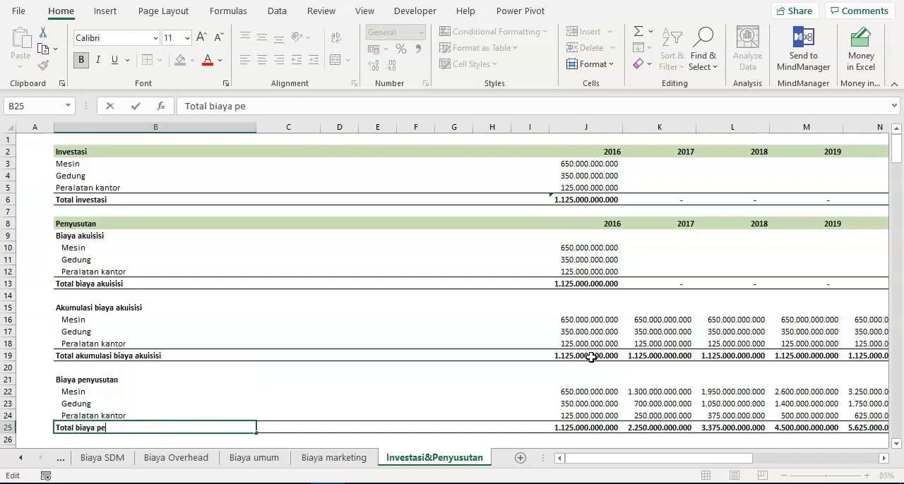
pyautogui.write('nyusutan')
pyautogui.press('Return')
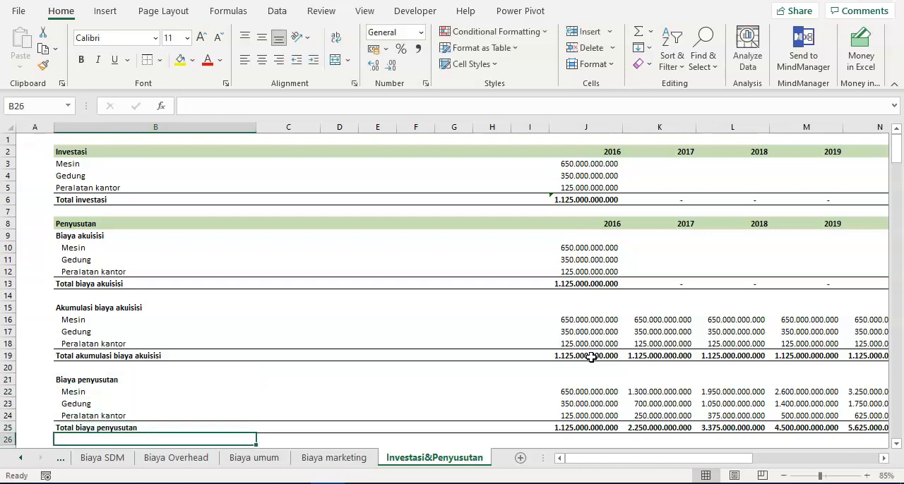
pyautogui.press('Down')
pyautogui.press('Down')
pyautogui.scroll(-2, 591, 358)
pyautogui.press('Up')
pyautogui.press('Up')
pyautogui.press('Up')
pyautogui.press('Up')
pyautogui.press('Up')
pyautogui.press('Up')
pyautogui.press('Up')
pyautogui.press('Up')
pyautogui.press('Up')
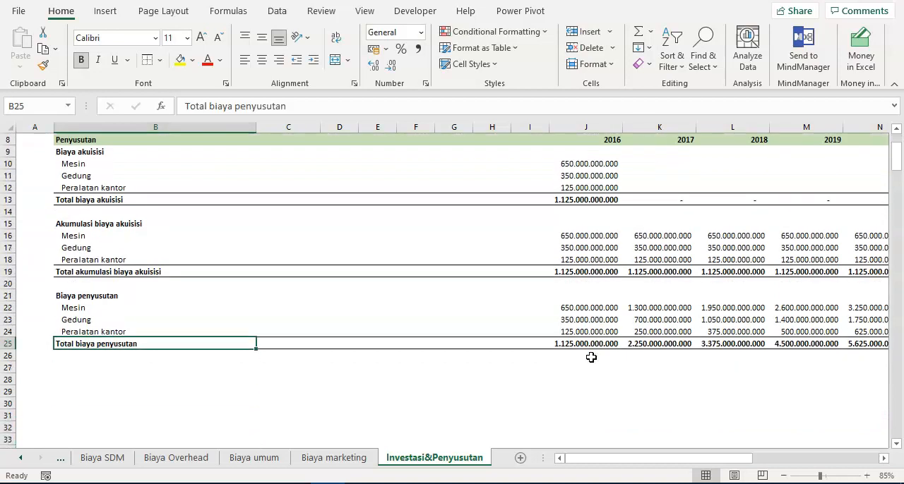
pyautogui.hotkey('ctrl', 'Up')
pyautogui.hotkey('ctrl', 'Up')
pyautogui.hotkey('ctrl', 'Down')
pyautogui.hotkey('ctrl', 'Down')
pyautogui.hotkey('ctrl', 'Down')
pyautogui.hotkey('ctrl', 'Up')
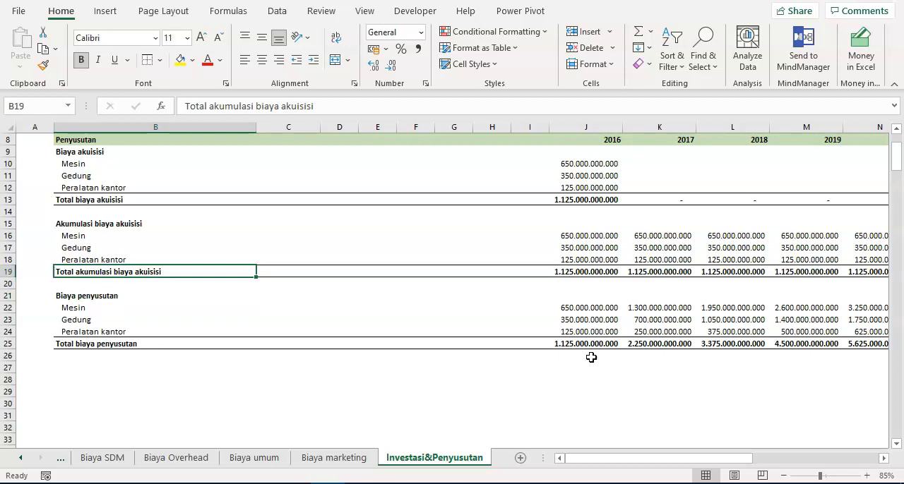
pyautogui.press('Down')
pyautogui.press('Down')
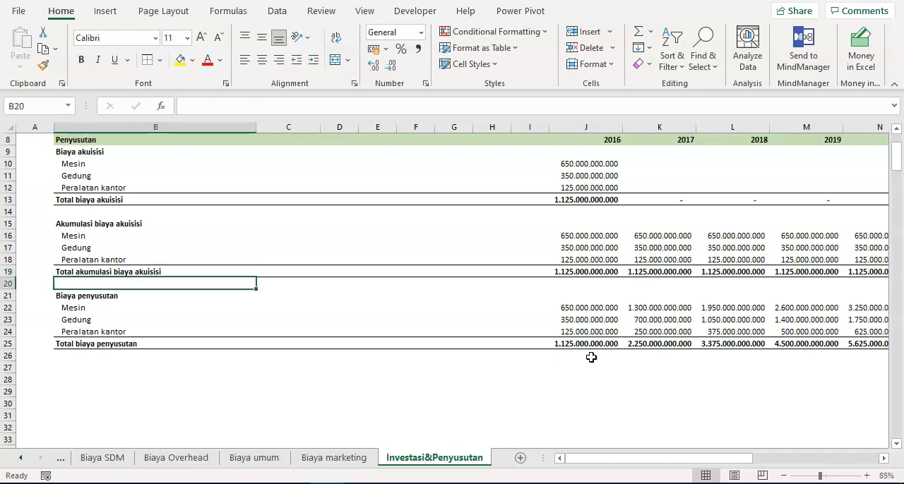
pyautogui.hotkey('ctrl', 'Down')
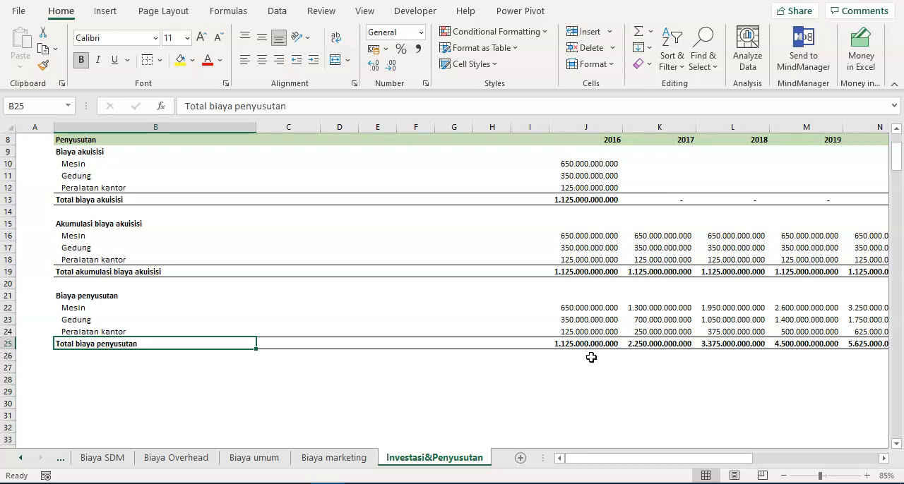
# - Clear the copied yearly values of Mesin, Gedung and Peralatan kantor under Biaya penyusutan in J22:T24
pyautogui.press('Up')
pyautogui.press('Up')
pyautogui.press('Up')
pyautogui.hotkey('ctrl', 'Right')
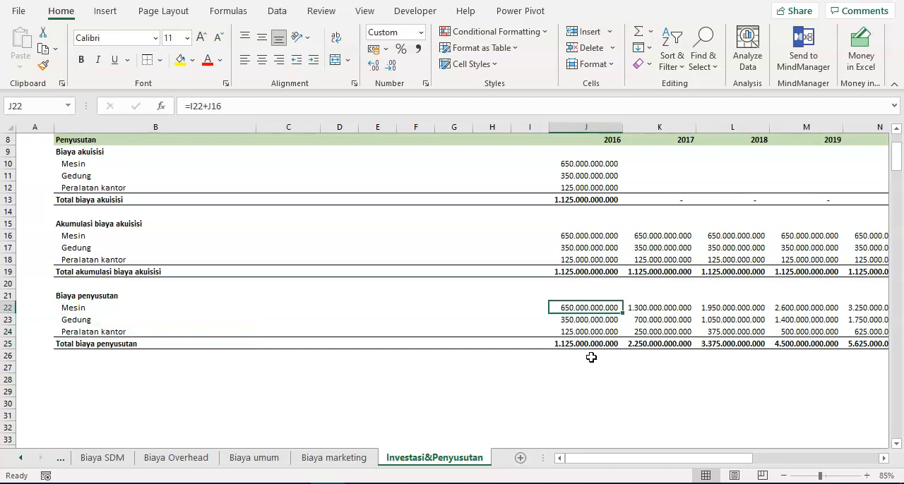
pyautogui.hotkey('shift', 'Down')
pyautogui.hotkey('shift', 'Down')
pyautogui.hotkey('ctrl', 'shift', 'Right')
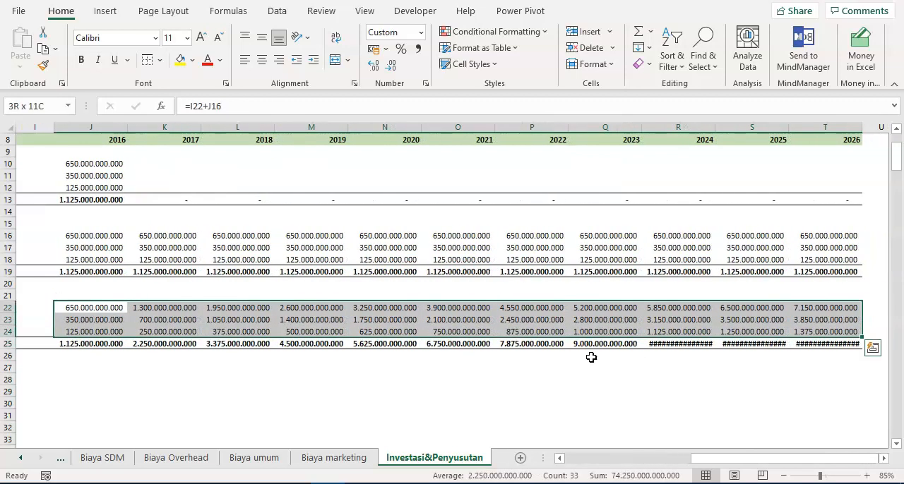
pyautogui.press('Delete')
pyautogui.hotkey('ctrl', 'Left')
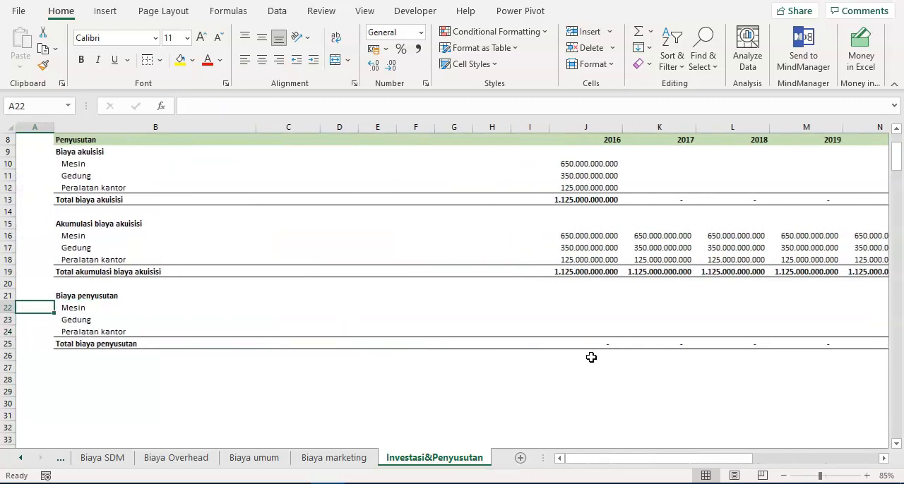
pyautogui.press('Right')
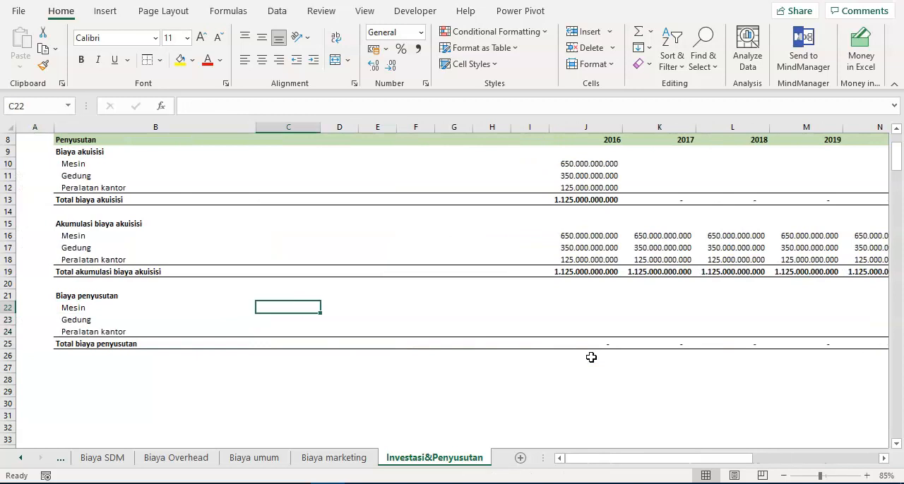
pyautogui.press('Left')
pyautogui.press('Right')
pyautogui.moveTo(586, 164); pyautogui.dragTo(586, 187)
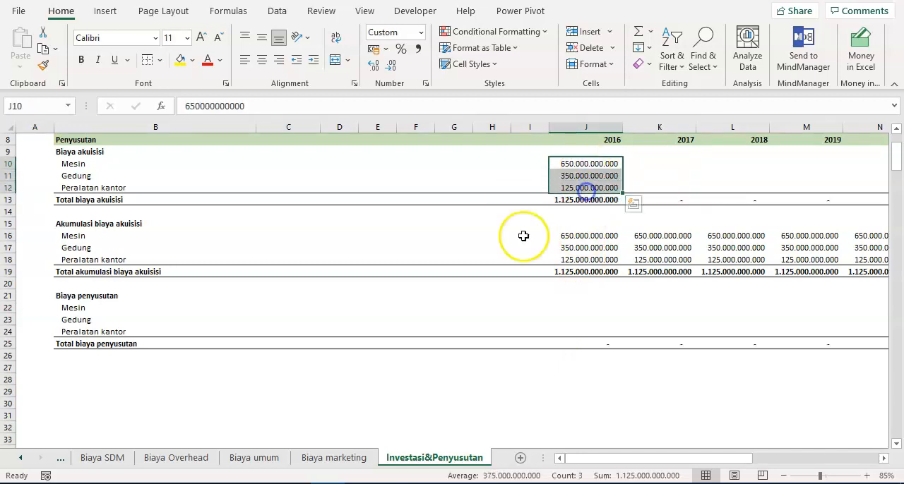
pyautogui.click(92, 319)
pyautogui.click(236, 306)
pyautogui.click(276, 306)
pyautogui.write('=hlookup(')
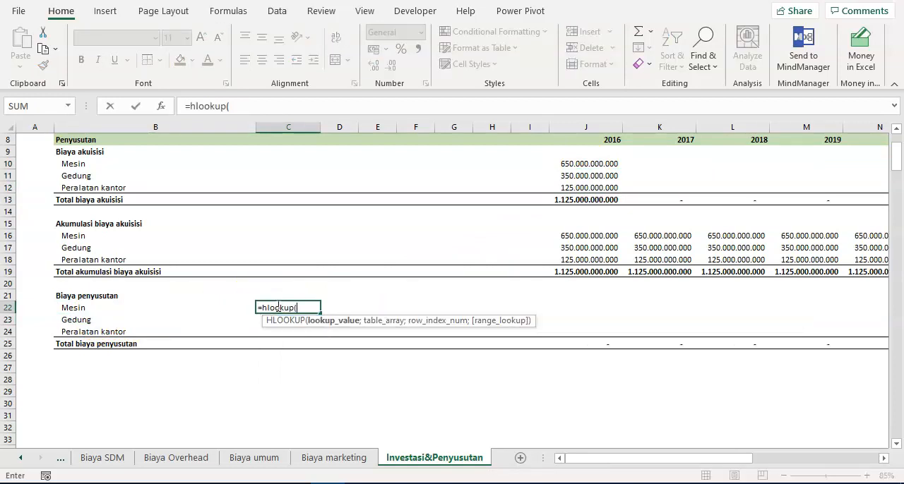
pyautogui.press('Escape')
pyautogui.press('Left')
pyautogui.press('Right')
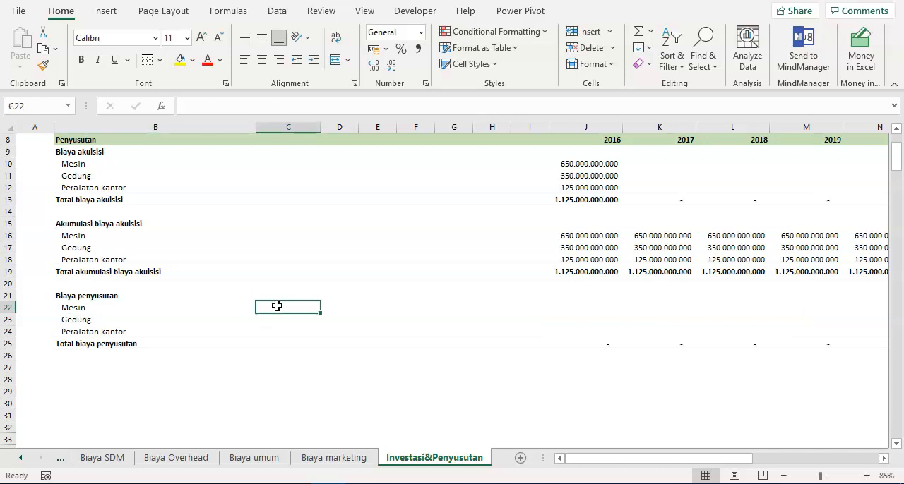
# - Enter the year 2016 in C22 and copy it to C23:C24 for Gedung and Peralatan kantor
pyautogui.write('2016')
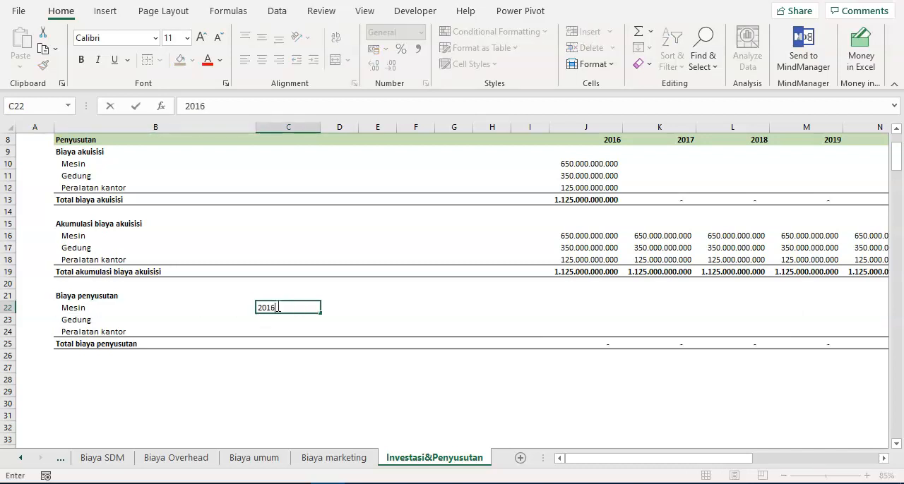
pyautogui.hotkey('ctrl', 'Return')
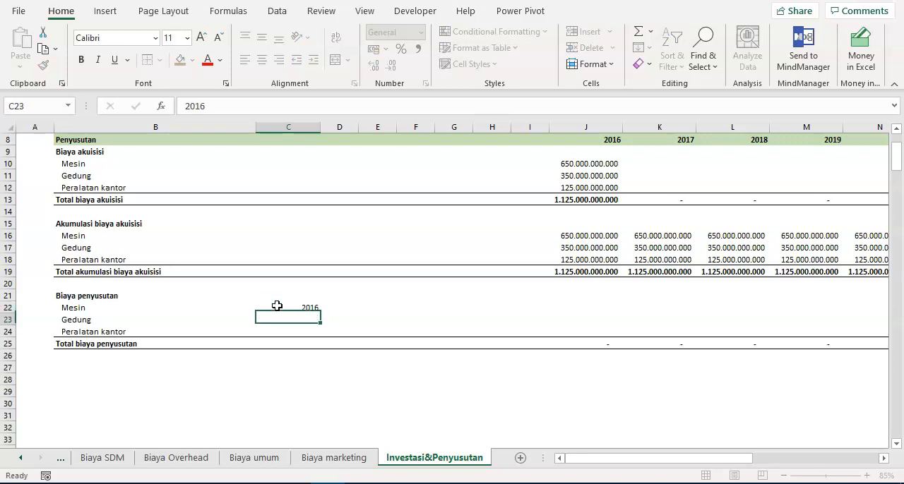
pyautogui.hotkey('ctrl', 'c')
pyautogui.hotkey('shift', 'Down')
pyautogui.hotkey('shift', 'Down')
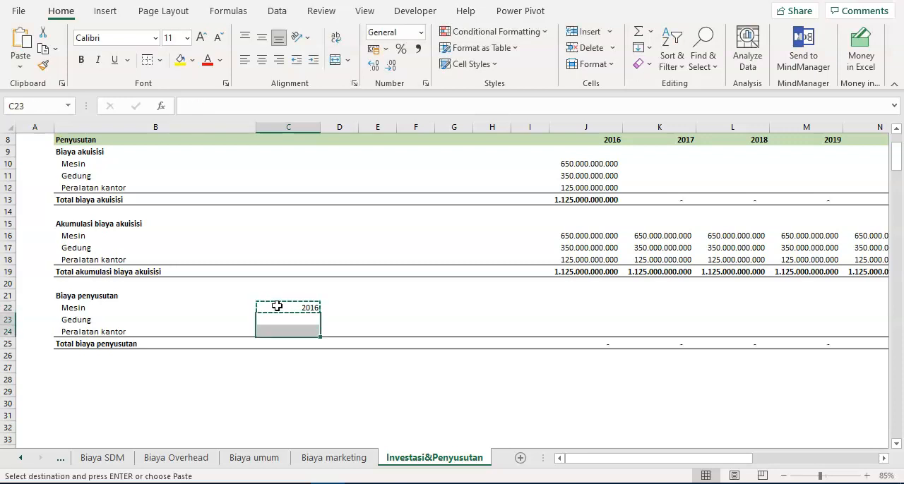
pyautogui.hotkey('ctrl', 'v')
# - Enter the formula =HLOOKUP(C22;$J$8:$T$13;3;FALSE) in D22 to fetch the acquisition cost of Mesin
pyautogui.click(277, 306)
pyautogui.press('Right')
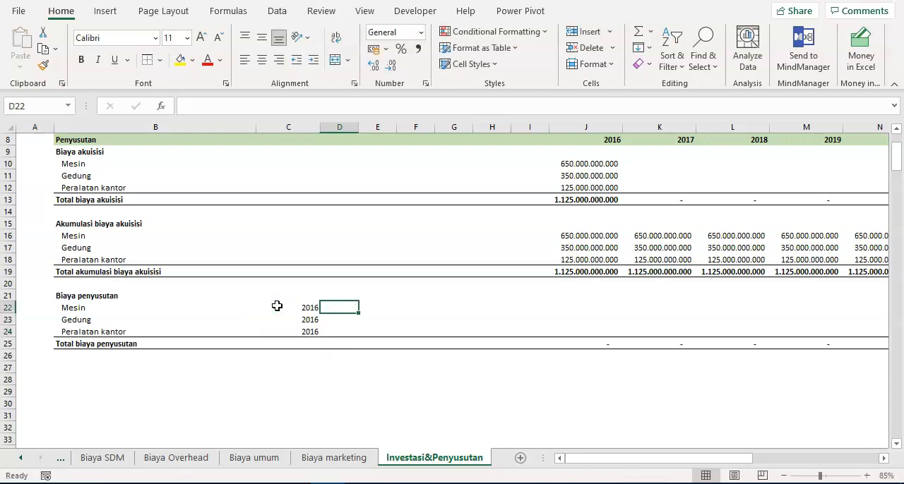
pyautogui.write('=hl')
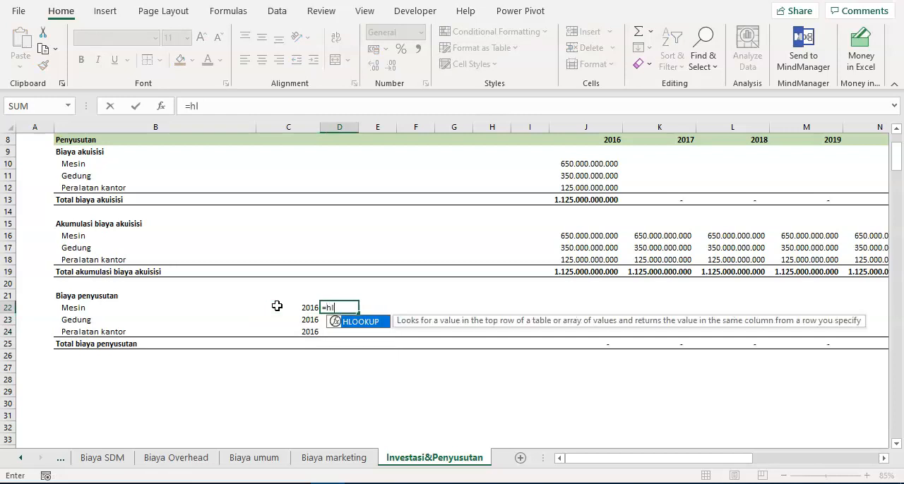
pyautogui.write('ookup(')
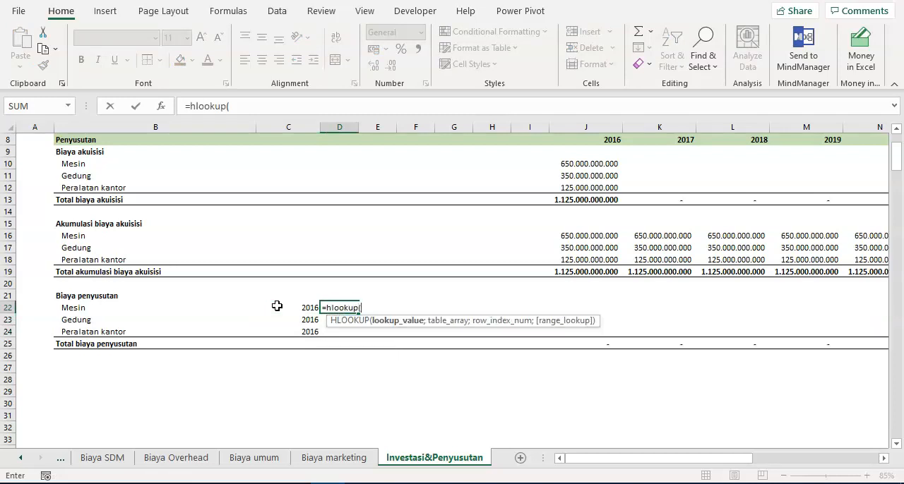
pyautogui.click(276, 305)
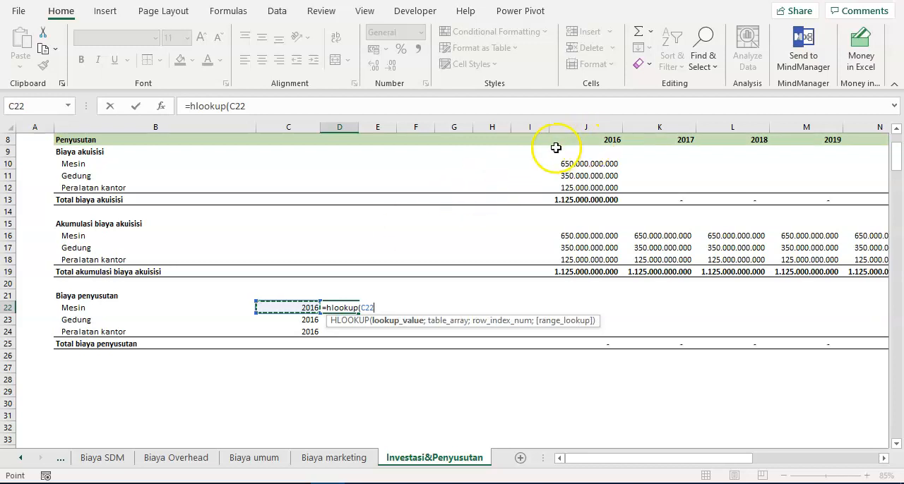
pyautogui.scroll(1, 601, 148)
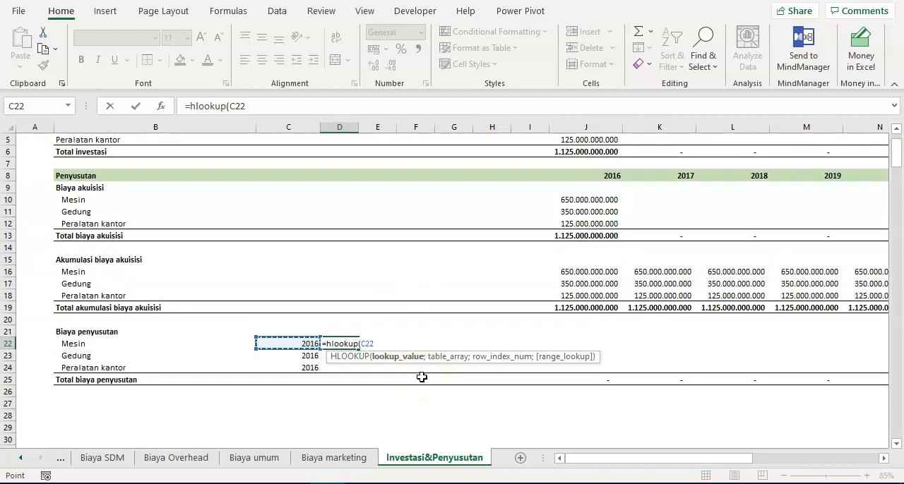
pyautogui.write(';')
pyautogui.click(577, 173)
pyautogui.moveTo(613, 223); pyautogui.dragTo(613, 223)
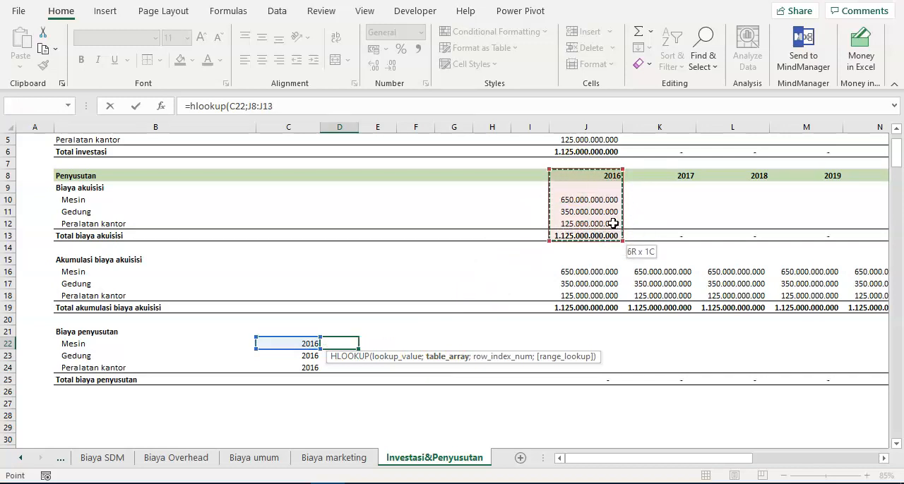
pyautogui.hotkey('ctrl', 'shift', 'Right')
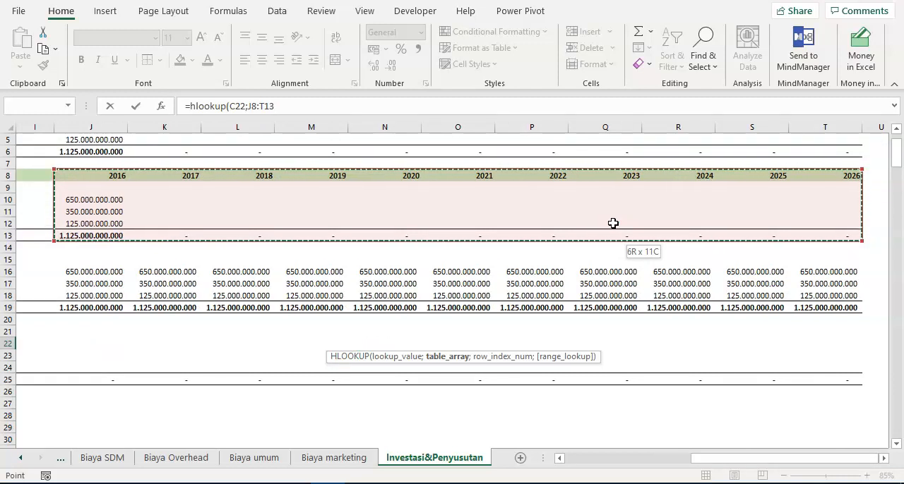
pyautogui.press('F4')
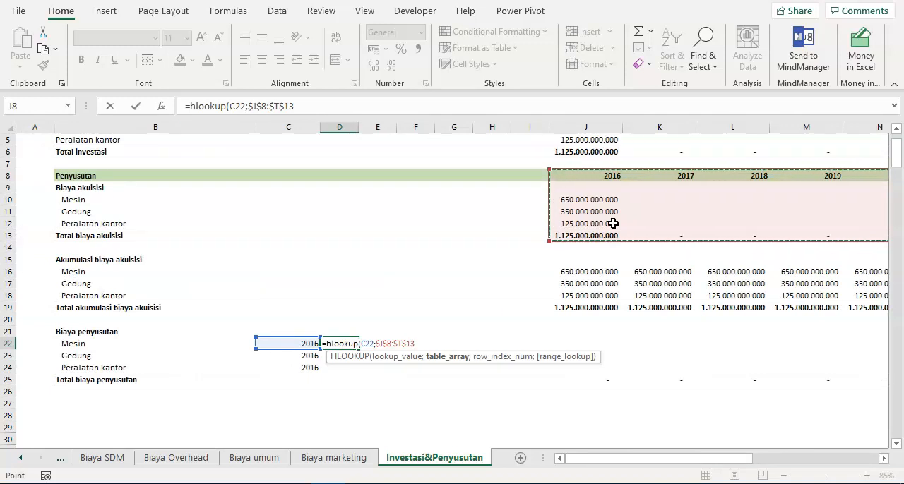
pyautogui.write(';3')
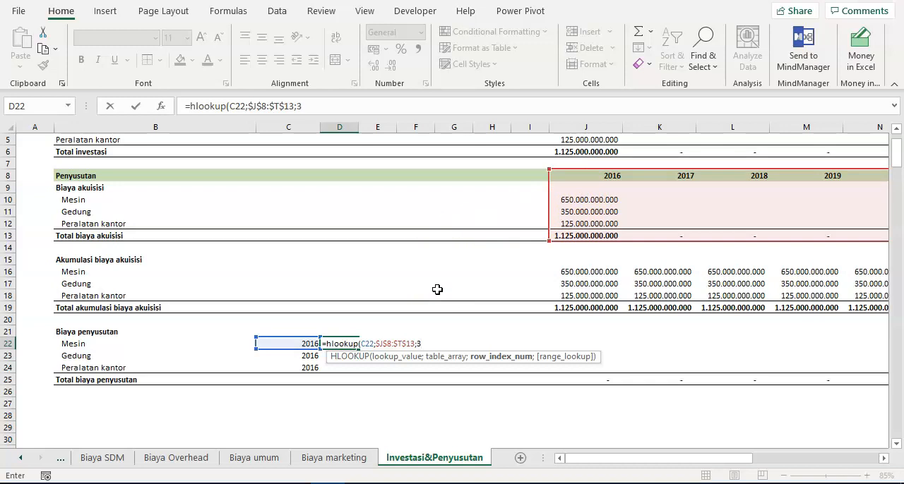
pyautogui.write(';false')
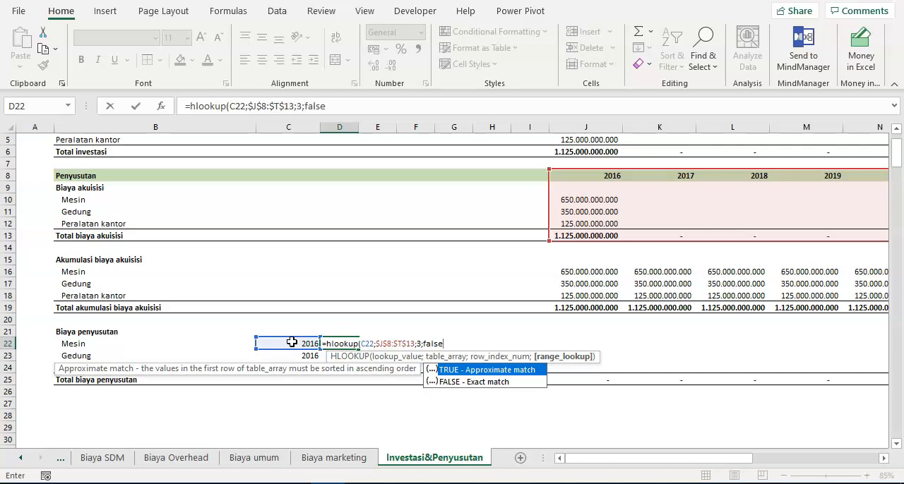
pyautogui.write(')')
pyautogui.press('Return')
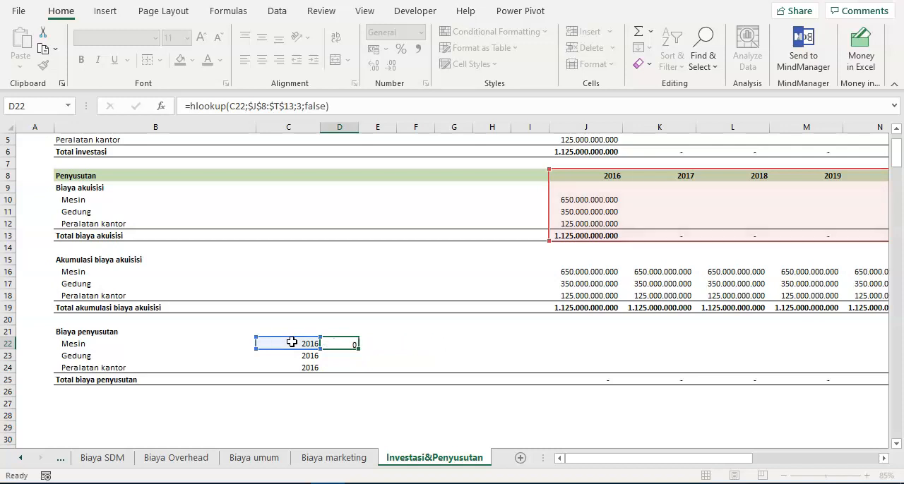
# - Format D22 with thousands separators and no decimal places
pyautogui.press('Up')
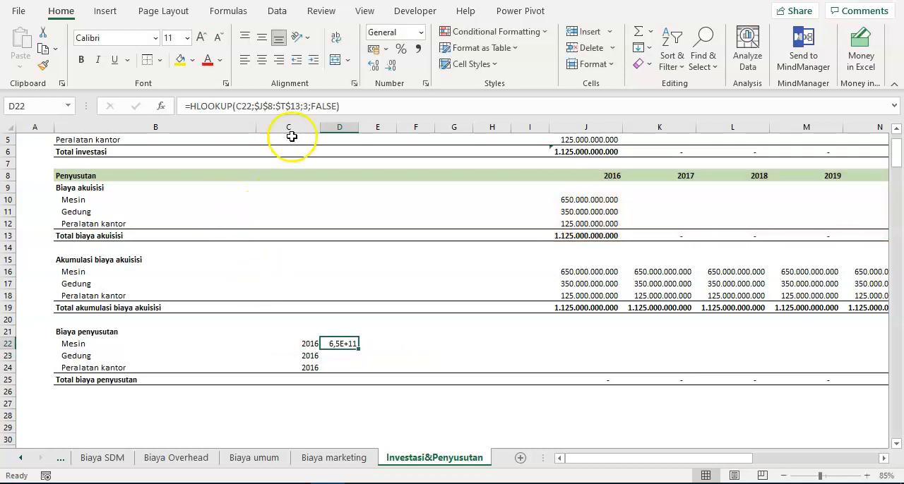
pyautogui.click(418, 48)
pyautogui.doubleClick(391, 71)
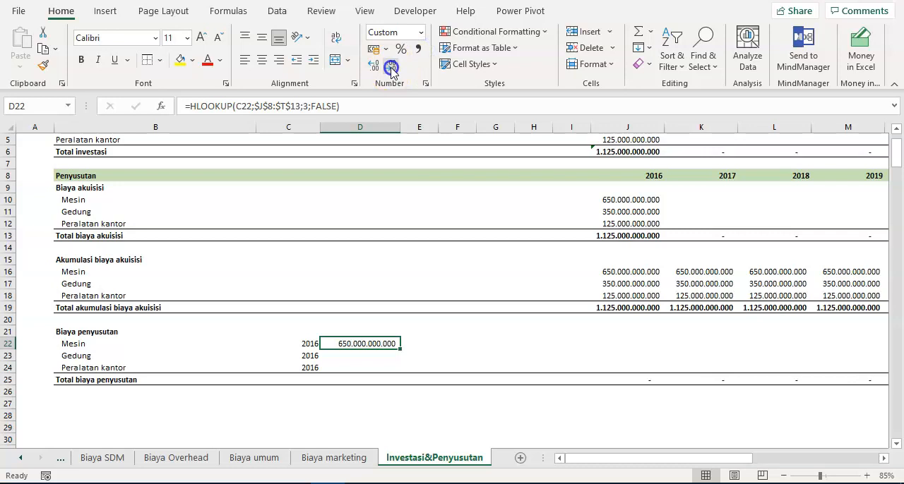
pyautogui.click(350, 359)
pyautogui.click(351, 344)
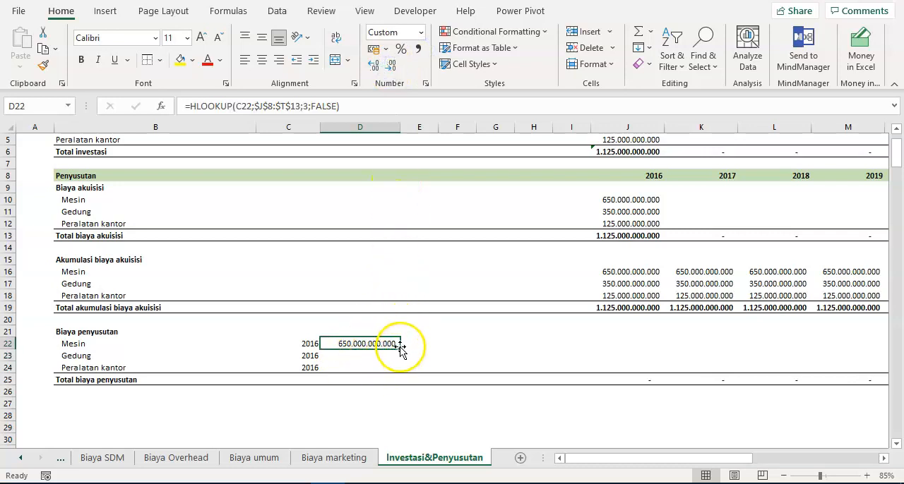
# - Replace the fixed row index in D22's HLOOKUP formula with a reference to E22, and enter 3 in E22
pyautogui.click(406, 341)
pyautogui.click(364, 343)
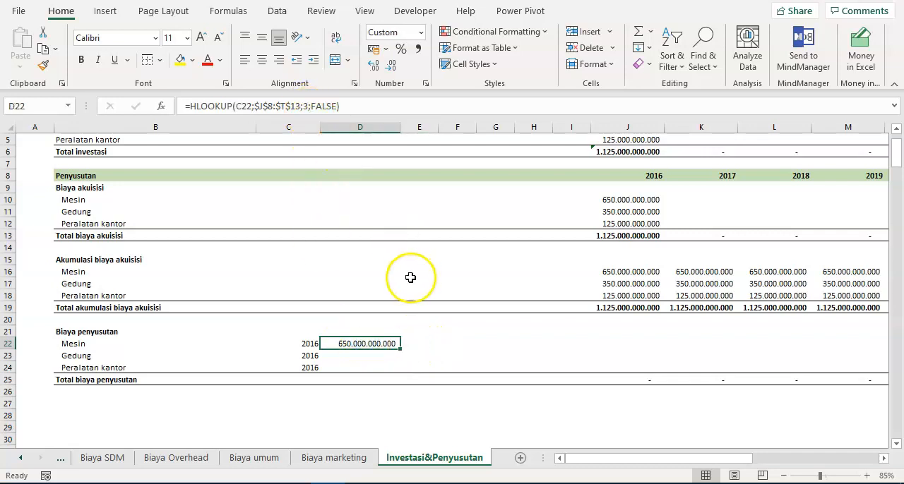
pyautogui.click(305, 106)
pyautogui.doubleClick(305, 106)
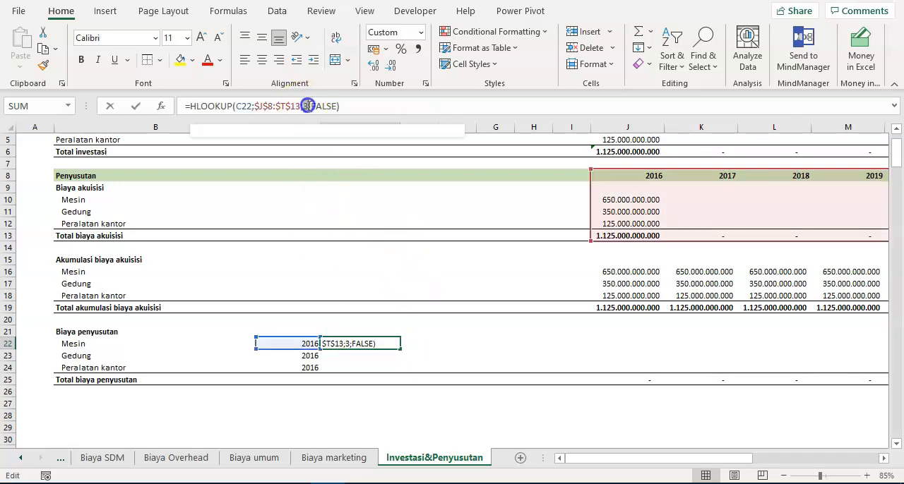
pyautogui.click(415, 343)
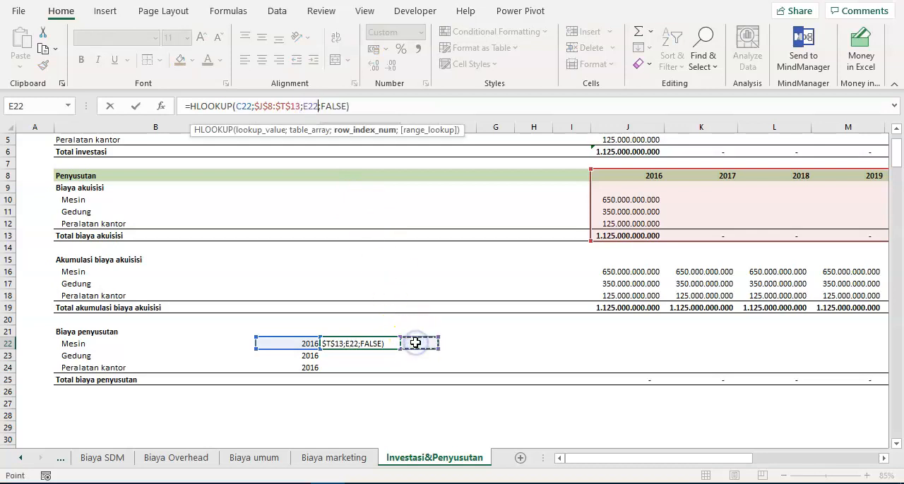
pyautogui.hotkey('ctrl', 'Return')
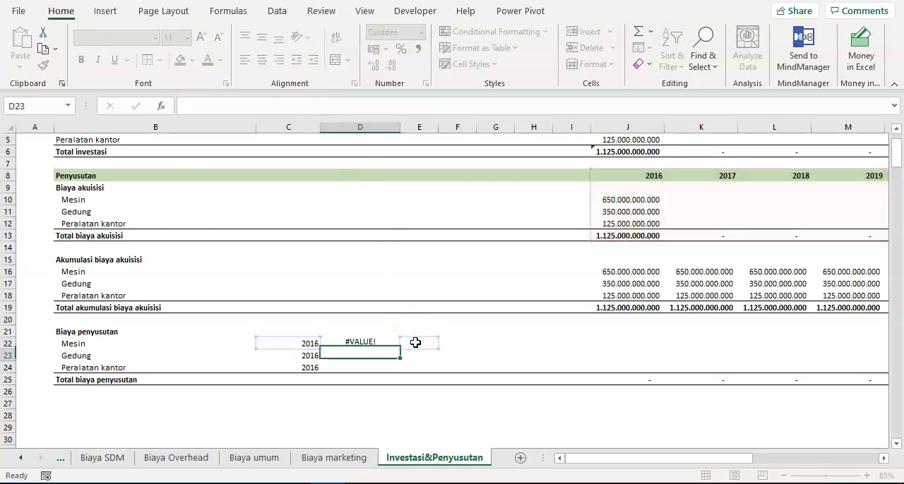
pyautogui.click(415, 342)
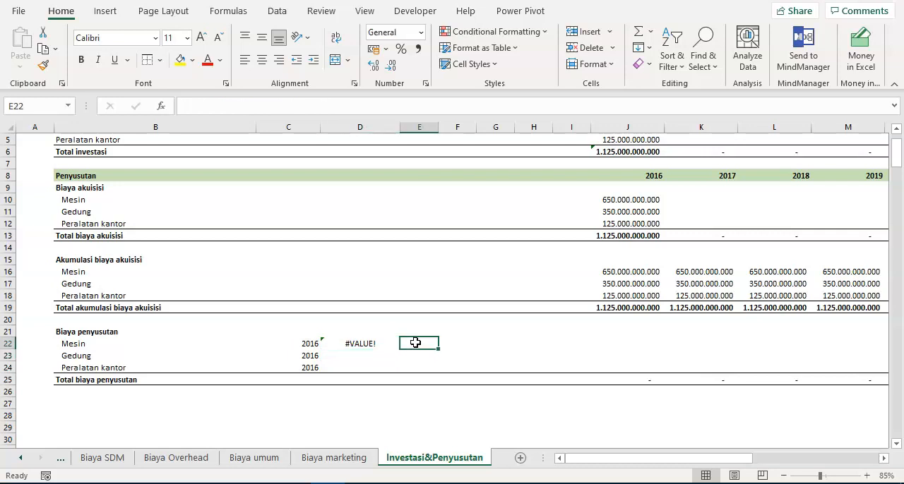
pyautogui.write('3')
pyautogui.hotkey('ctrl', 'Return')
# - Copy the lookup formula and row index in D22:E22 down to rows 23 and 24
pyautogui.press('Left')
pyautogui.hotkey('shift', 'Right')
pyautogui.hotkey('ctrl', 'c')
pyautogui.press('Down')
pyautogui.hotkey('shift', 'Down')
pyautogui.hotkey('ctrl', 'v')
pyautogui.press('Escape')
# - Set the row indexes to 4 for Gedung in E23 and 5 for Peralatan kantor in E24
pyautogui.press('Right')
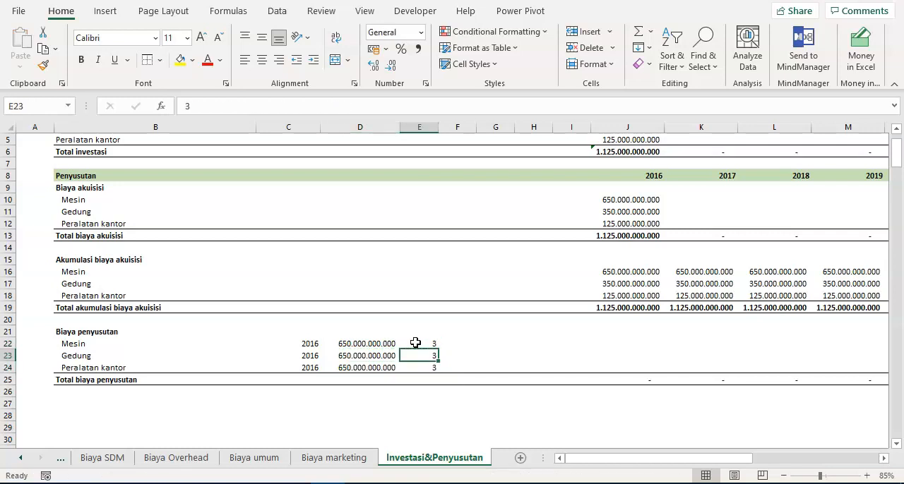
pyautogui.write('4')
pyautogui.press('Return')
pyautogui.write('5')
pyautogui.press('Return')
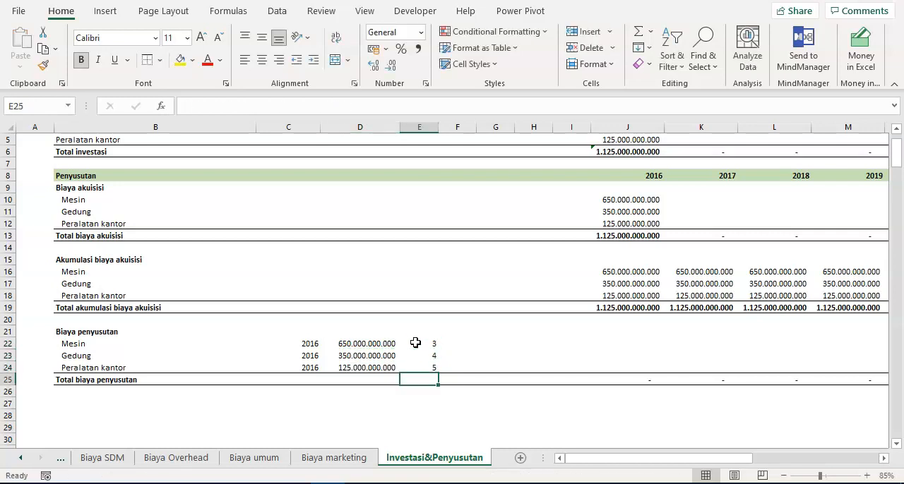
# - Check the row positions of Mesin, Gedung and Peralatan kantor below the 2016 header in J8:J12 against the lookup row indexes
pyautogui.click(639, 178)
pyautogui.click(639, 191)
pyautogui.click(629, 197)
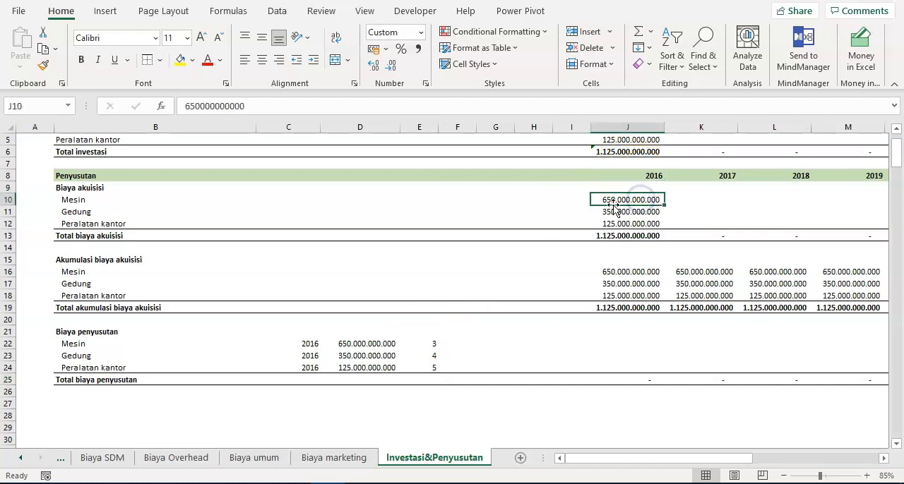
pyautogui.click(626, 214)
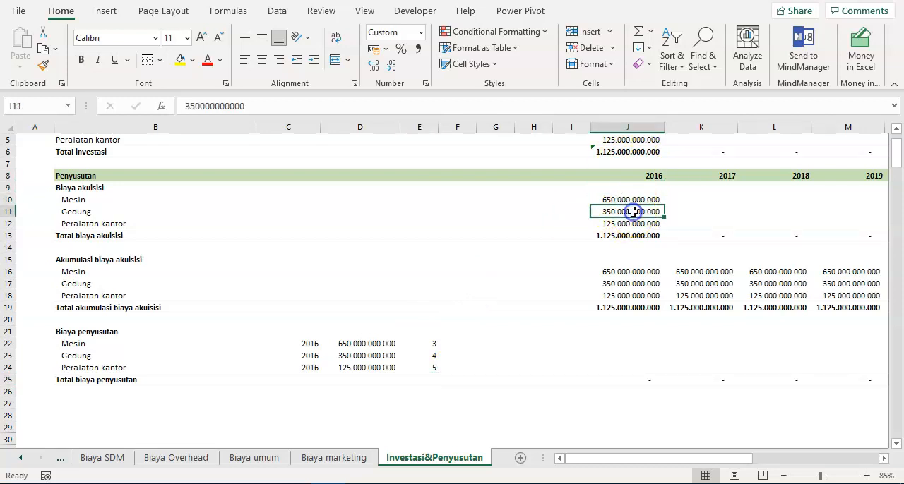
pyautogui.click(618, 221)
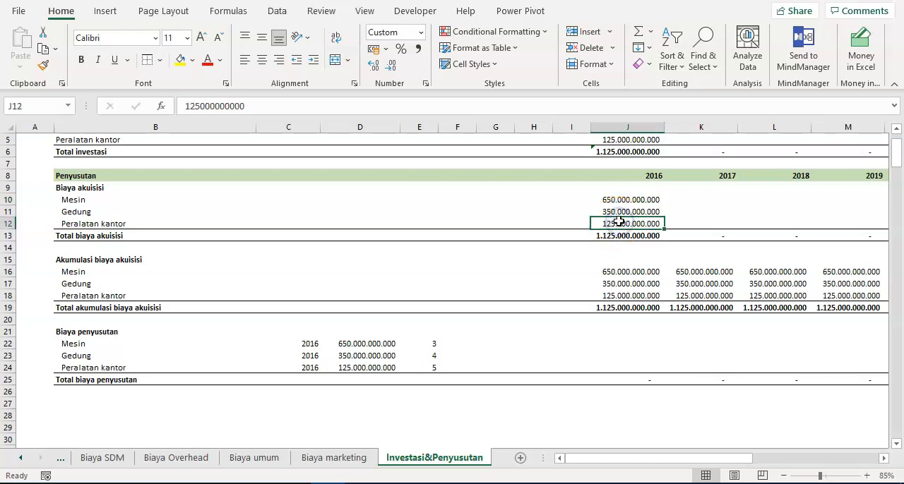
pyautogui.click(637, 176)
pyautogui.moveTo(638, 176); pyautogui.dragTo(637, 222)
pyautogui.click(638, 174)
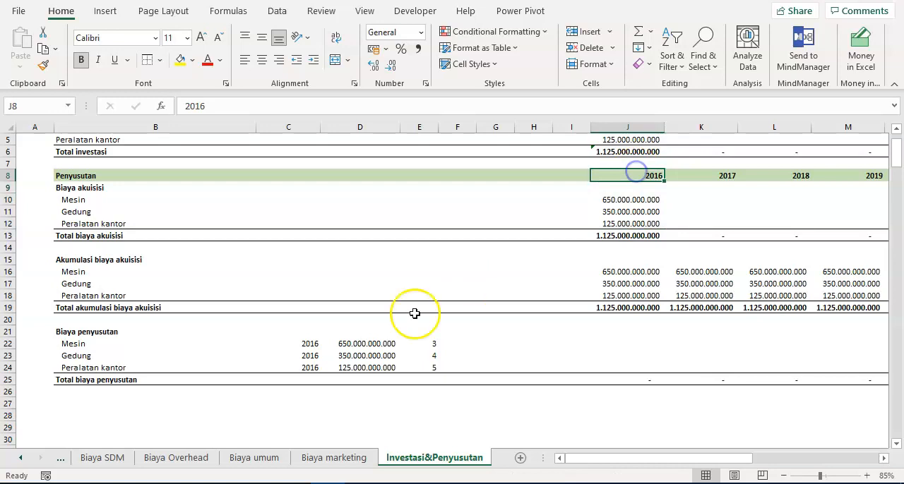
# - Switch to the Word case study and review the economic lives listed for Mesin, Gedung, Peralatan kantor and IDC
pyautogui.click(287, 350)
pyautogui.click(351, 344)
pyautogui.click(432, 351)
pyautogui.click(457, 344)
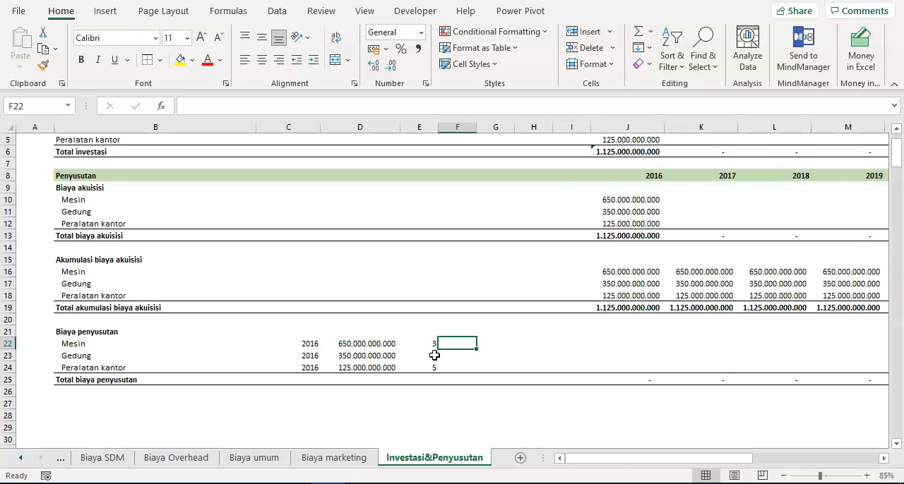
pyautogui.click(469, 471)
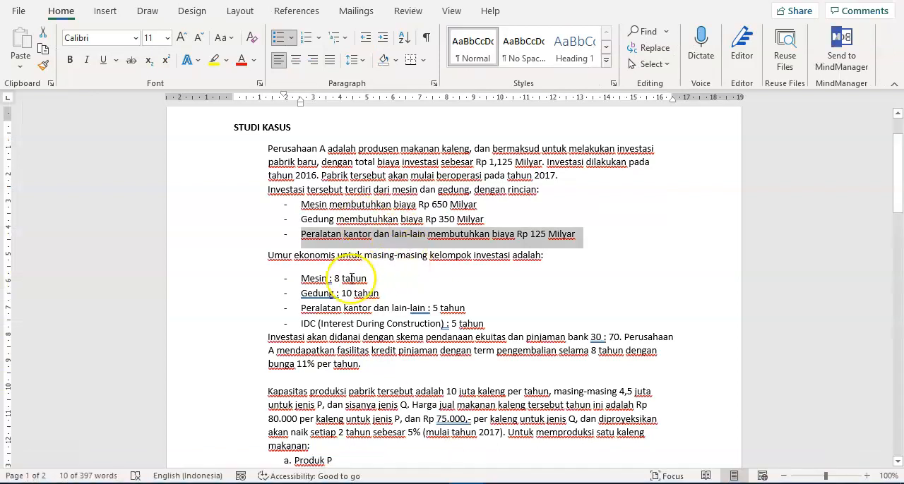
pyautogui.moveTo(300, 279); pyautogui.dragTo(363, 295)
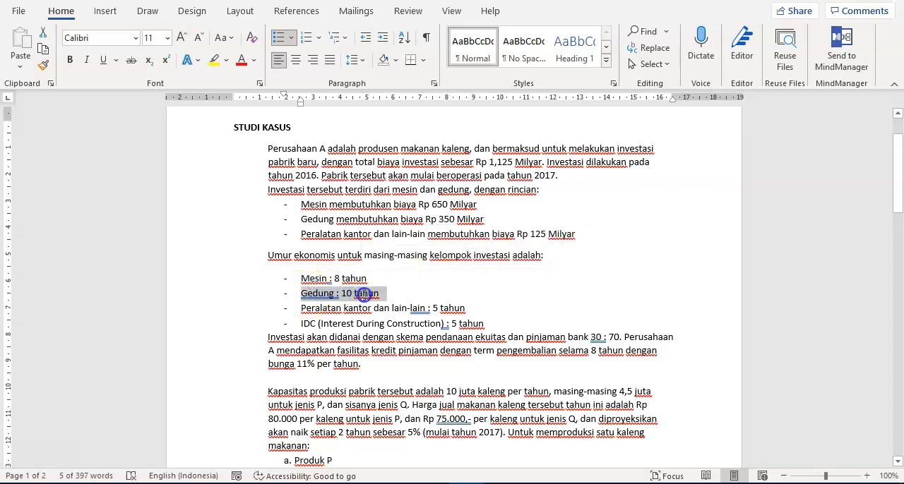
pyautogui.moveTo(300, 308); pyautogui.dragTo(454, 315)
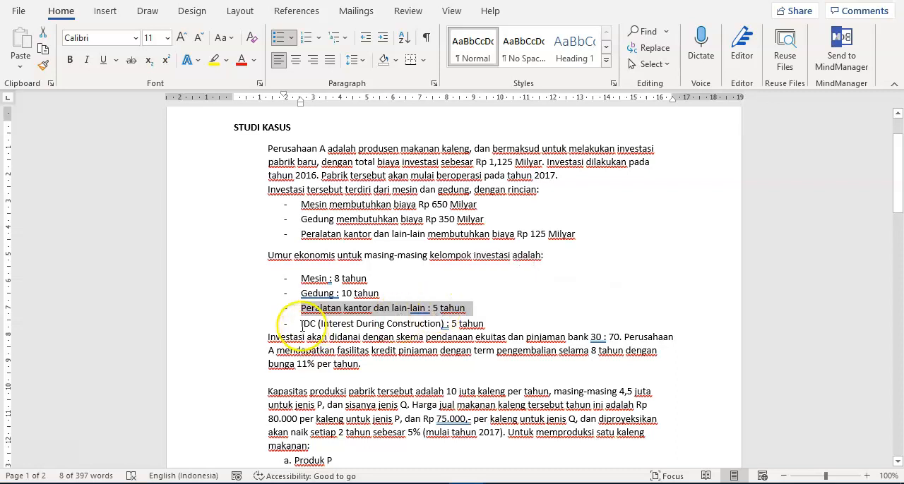
pyautogui.moveTo(302, 326); pyautogui.dragTo(485, 323)
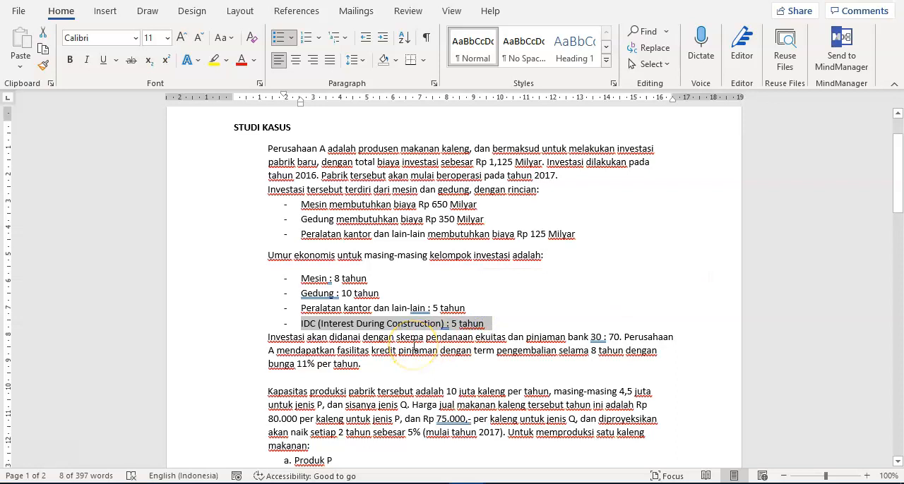
# - Review the equity-to-loan ratio, loan repayment term, interest rate and IDC item in the case study's financing details
pyautogui.moveTo(590, 337); pyautogui.dragTo(623, 343)
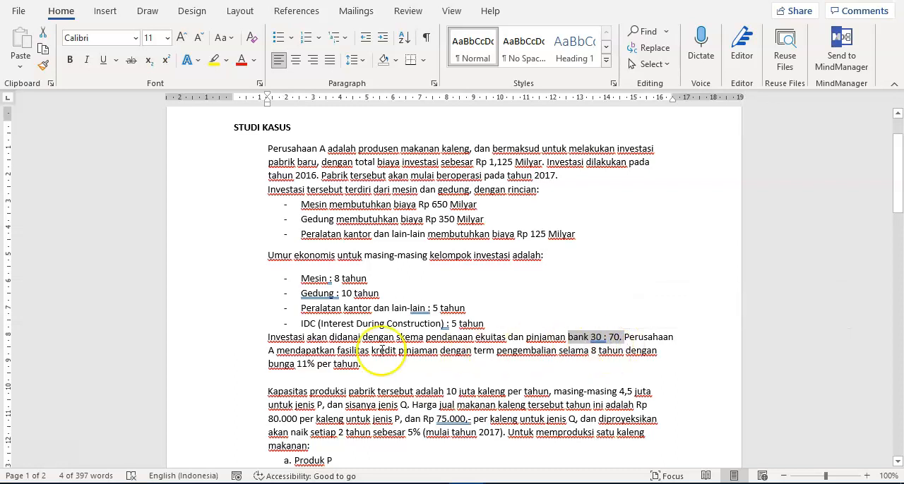
pyautogui.moveTo(337, 351); pyautogui.dragTo(540, 353)
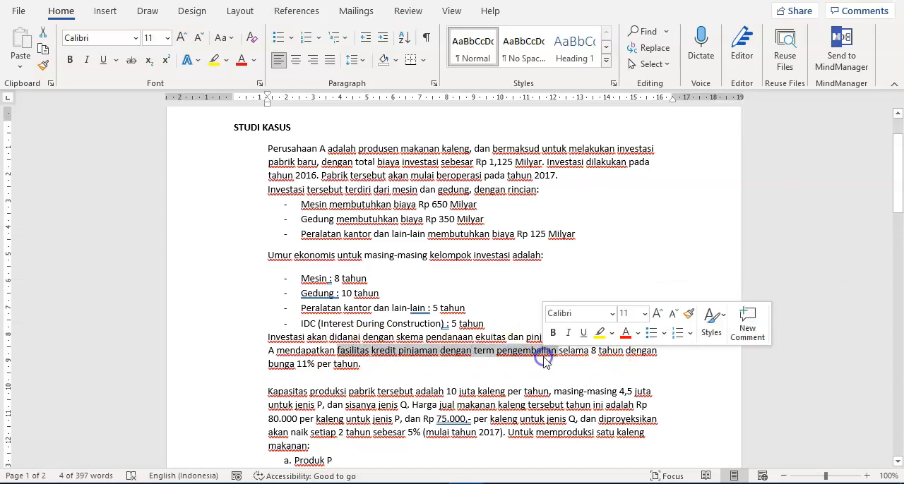
pyautogui.moveTo(298, 364); pyautogui.dragTo(329, 364)
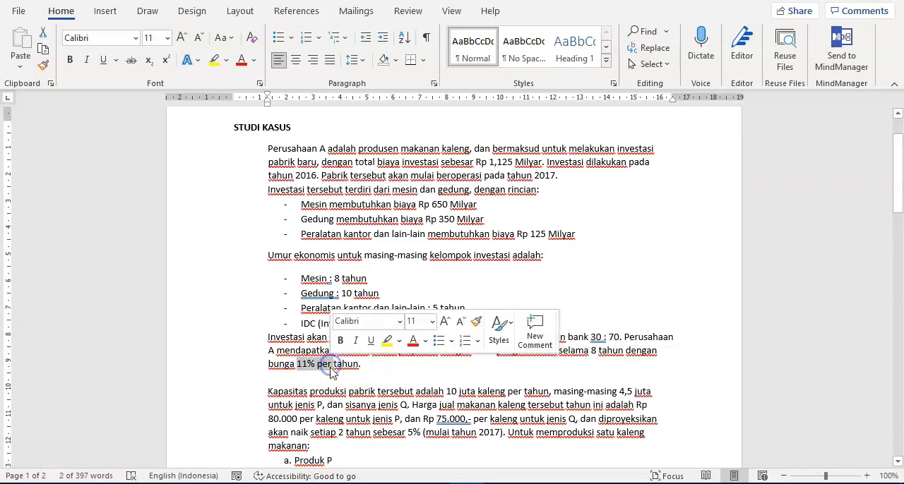
pyautogui.click(330, 364)
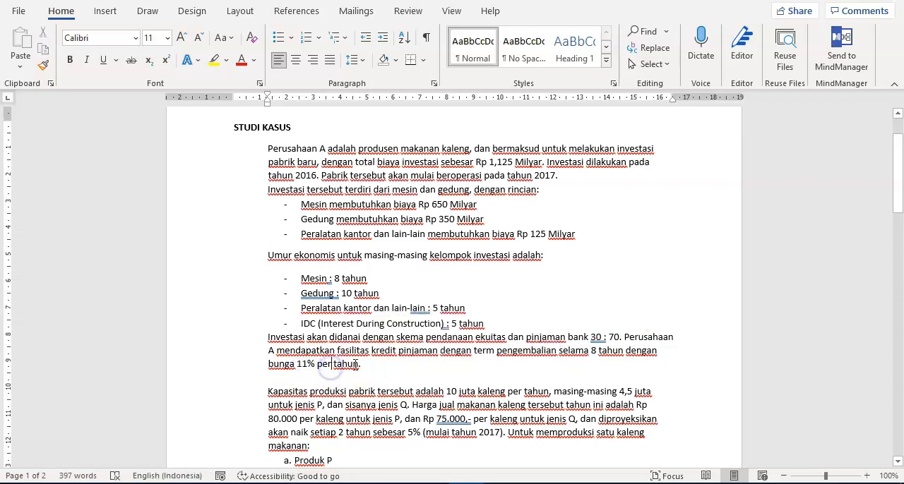
pyautogui.moveTo(302, 324); pyautogui.dragTo(480, 327)
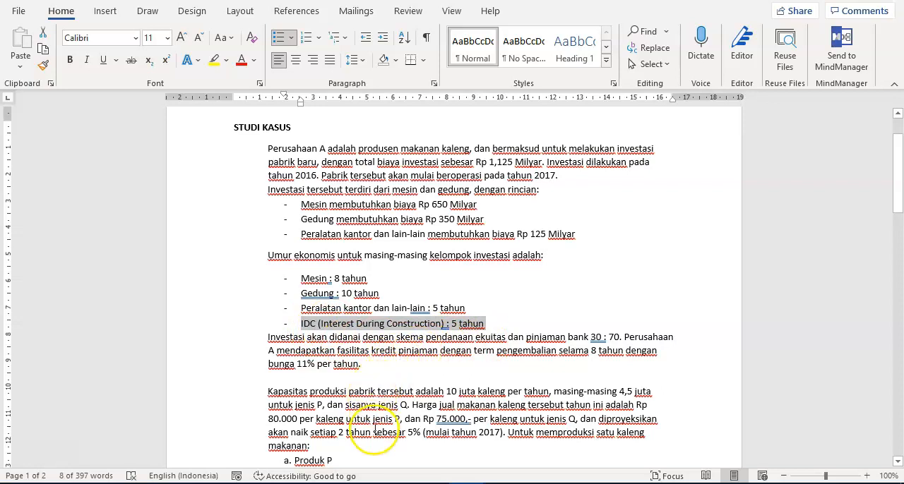
# - Return to the Excel workbook and enter the economic lives 8, 10 and 5 in F22:F24 for Mesin, Gedung and Peralatan kantor
pyautogui.moveTo(363, 480)
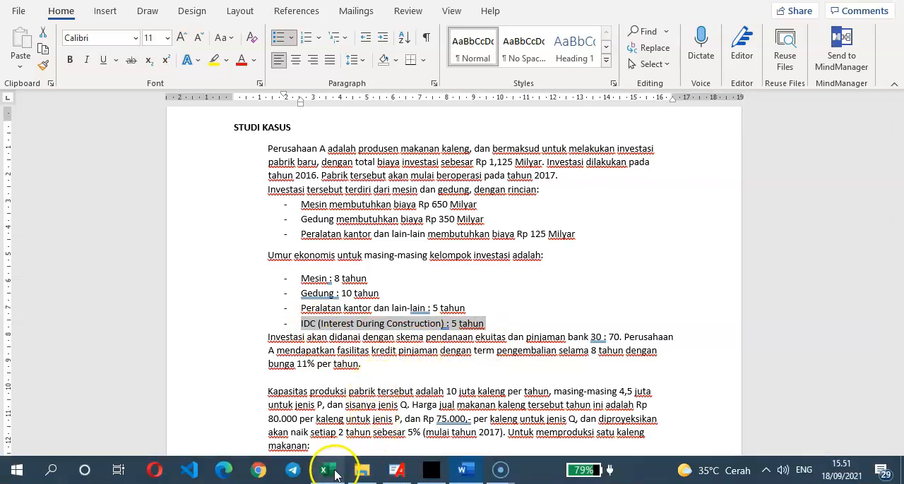
pyautogui.click(336, 474)
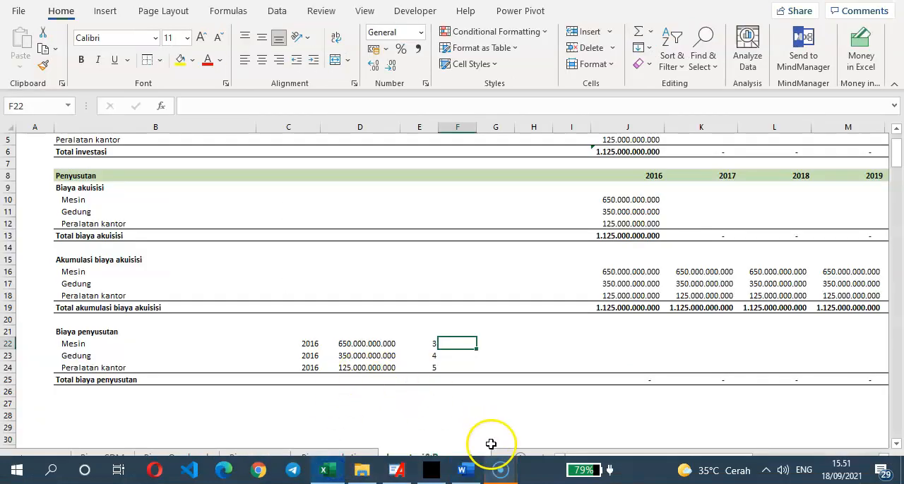
pyautogui.moveTo(501, 473)
pyautogui.click(551, 431)
pyautogui.click(318, 390)
pyautogui.click(210, 353)
pyautogui.scroll(1, 333, 325)
pyautogui.scroll(-3, 333, 327)
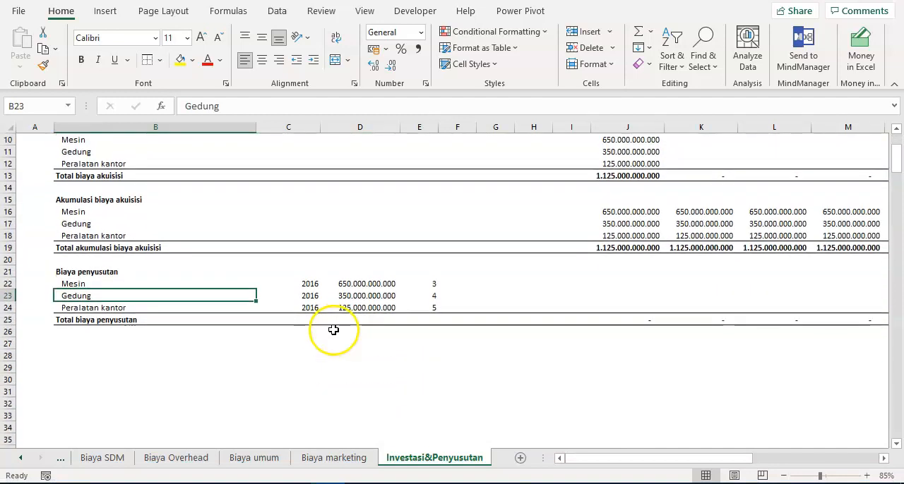
pyautogui.click(456, 283)
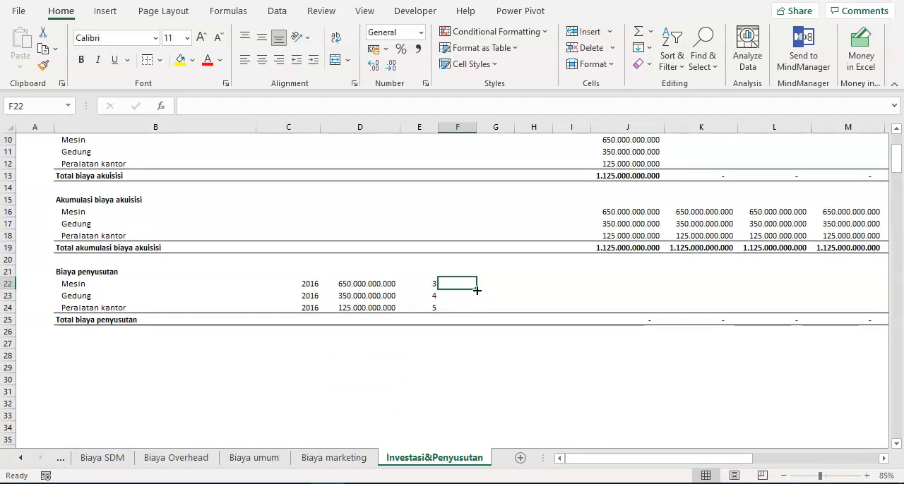
pyautogui.write('8')
pyautogui.press('Return')
pyautogui.write('10')
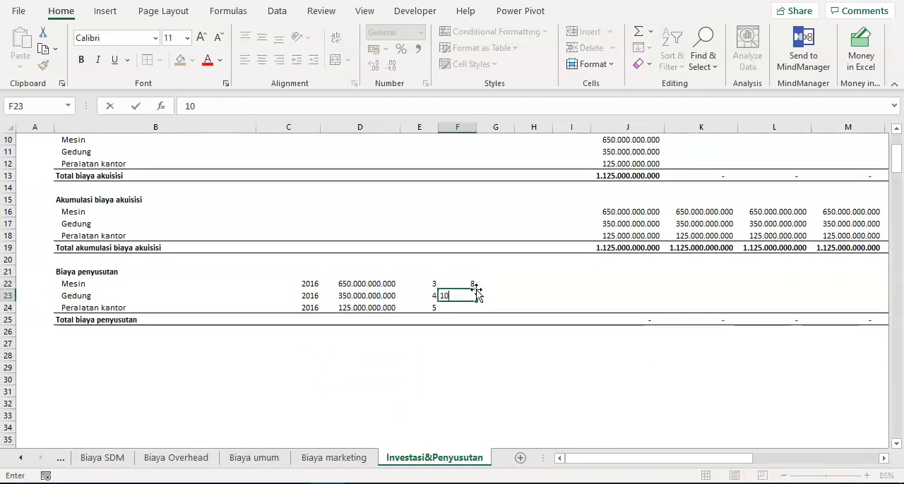
pyautogui.press('Return')
pyautogui.write('5')
# - Label the economic lives with the unit "tahun" in G22:G24
pyautogui.press('Tab')
pyautogui.press('Up')
pyautogui.press('Up')
pyautogui.write('tahun')
pyautogui.press('Return')
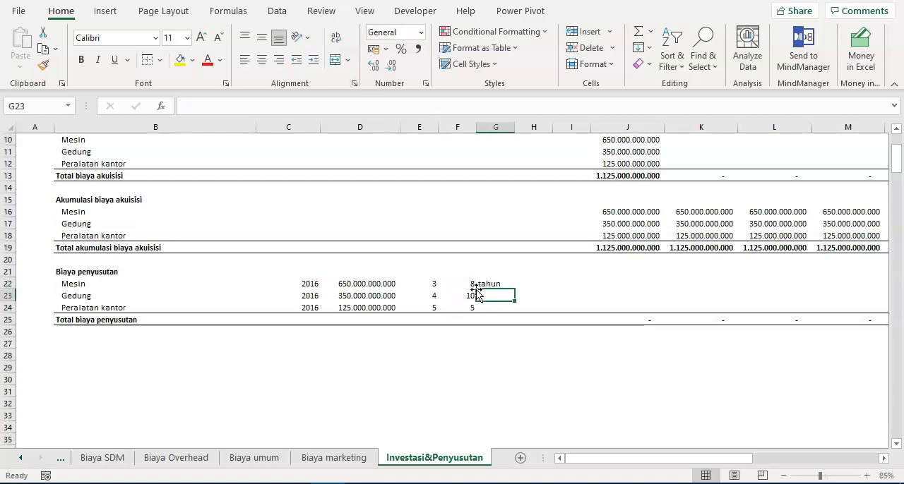
pyautogui.write('t')
pyautogui.press('Return')
pyautogui.write('t')
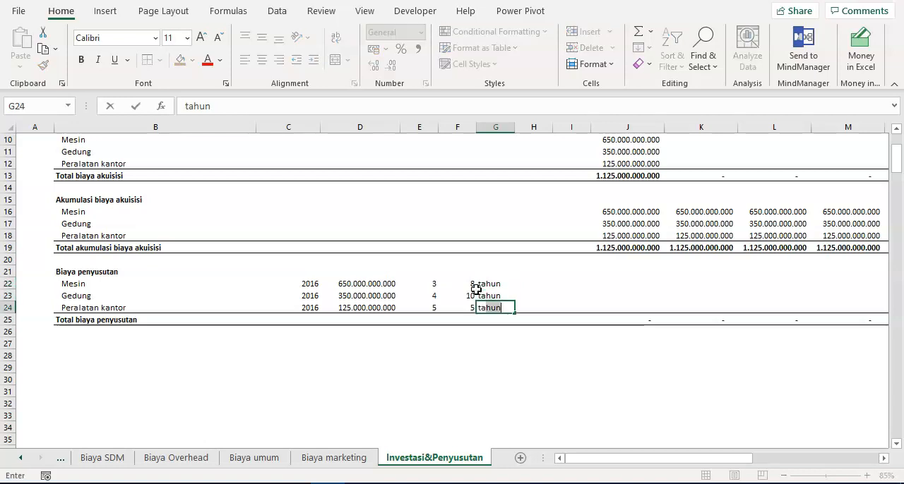
pyautogui.press('Return')
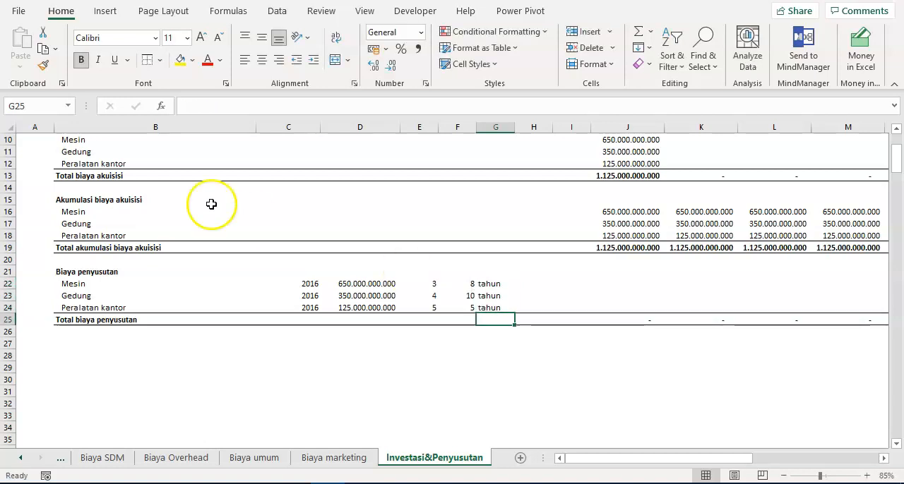
# - Insert a row above Total biaya akuisisi and label it IDC in B13
pyautogui.scroll(3, 211, 204)
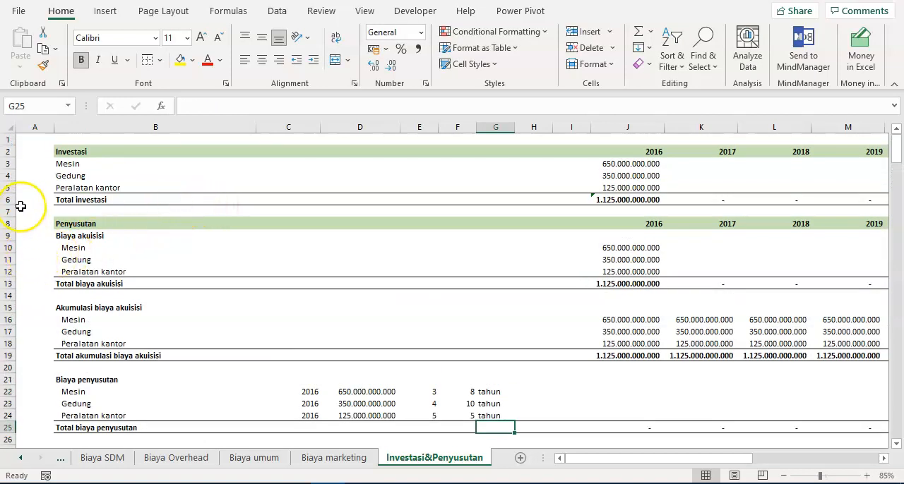
pyautogui.click(19, 283)
pyautogui.rightClick(19, 283)
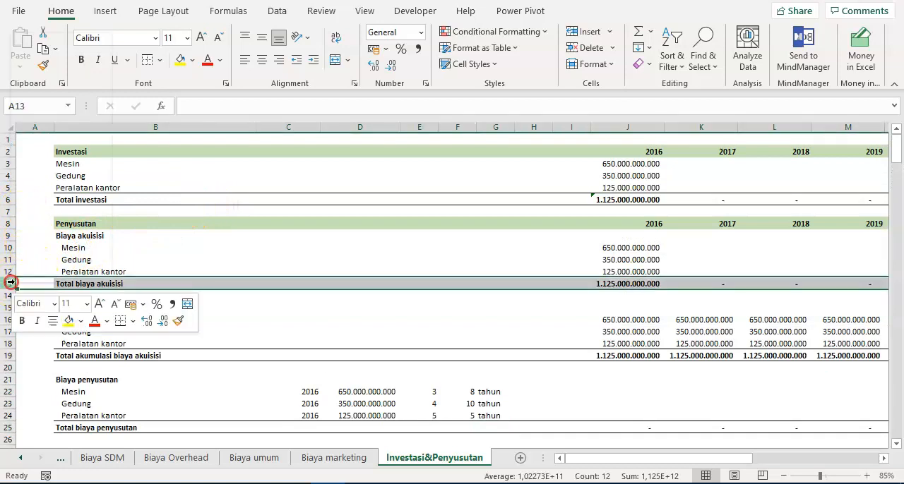
pyautogui.click(62, 149)
pyautogui.click(111, 283)
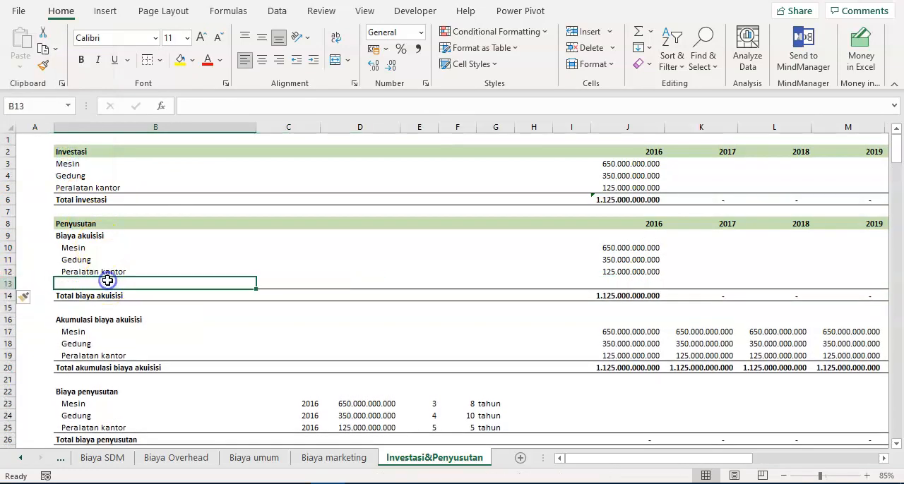
pyautogui.write('IDC')
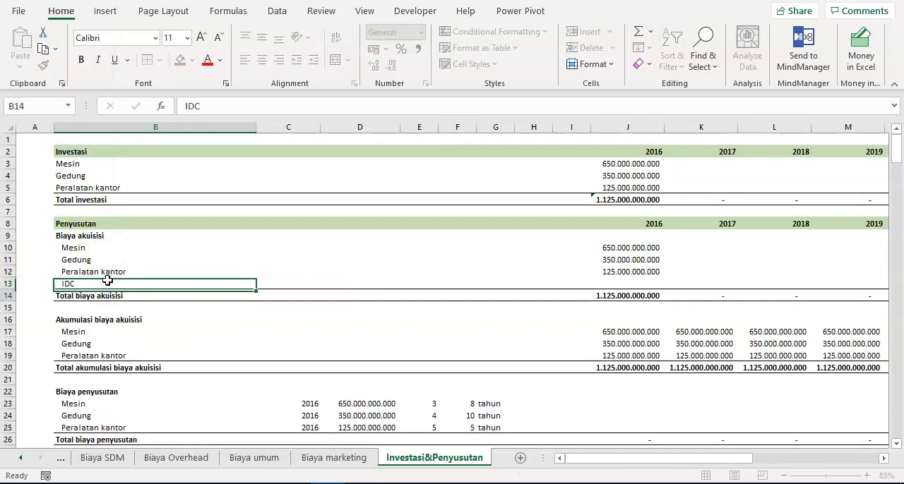
pyautogui.press('Return')
# - Insert a row above Total akumulasi biaya akuisisi and label it IDC in B20
pyautogui.press('Down')
pyautogui.press('Down')
pyautogui.press('Down')
pyautogui.press('Down')
pyautogui.press('Down')
pyautogui.press('Down')
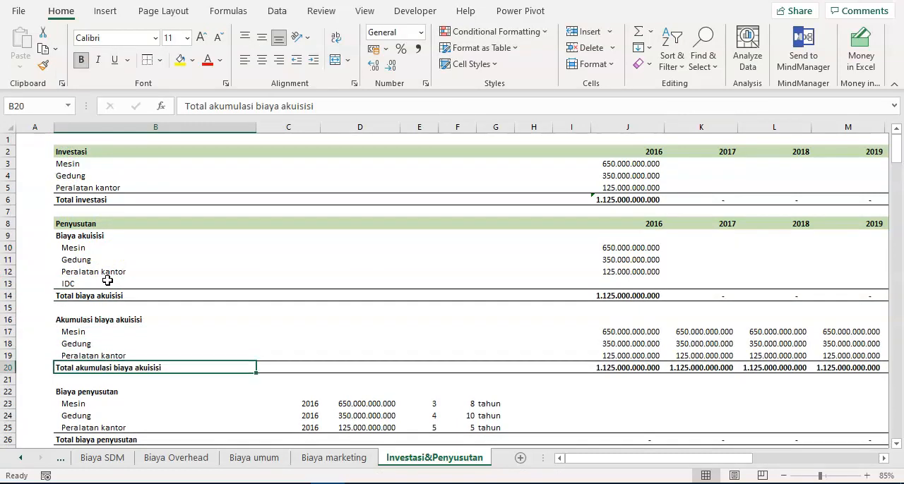
pyautogui.click(9, 367)
pyautogui.rightClick(10, 367)
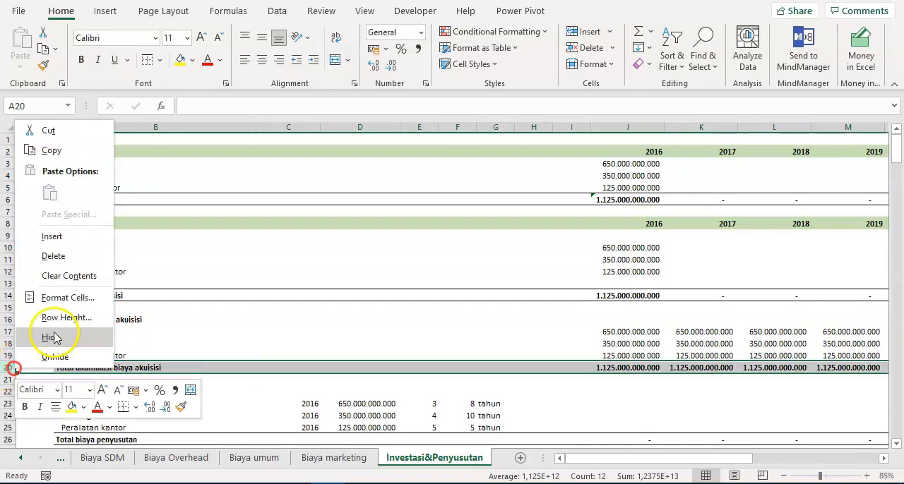
pyautogui.click(79, 236)
pyautogui.press('Right')
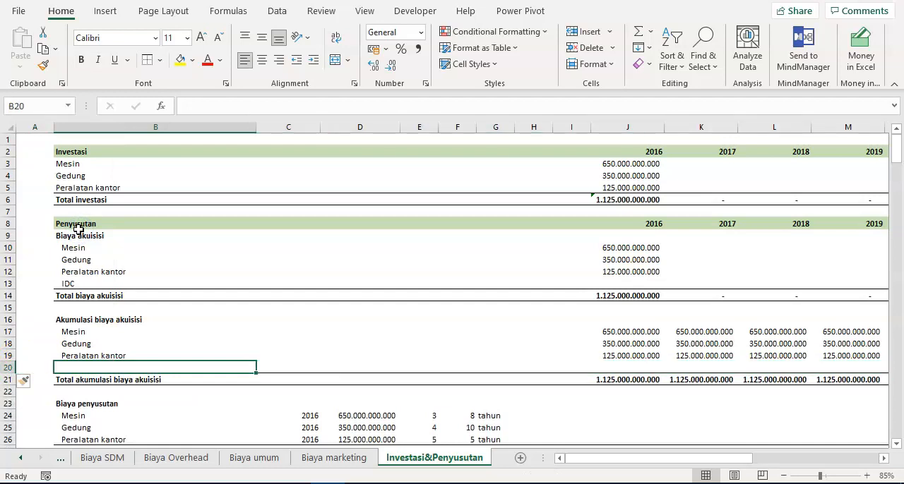
pyautogui.write('IDC')
pyautogui.press('Return')
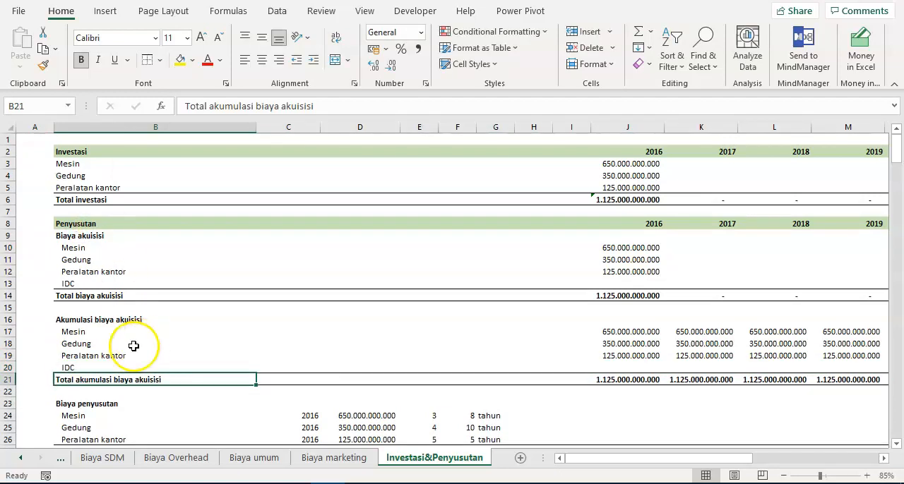
# - Insert a row above Total biaya penyusutan and label it IDC in B27
pyautogui.scroll(-3, 134, 346)
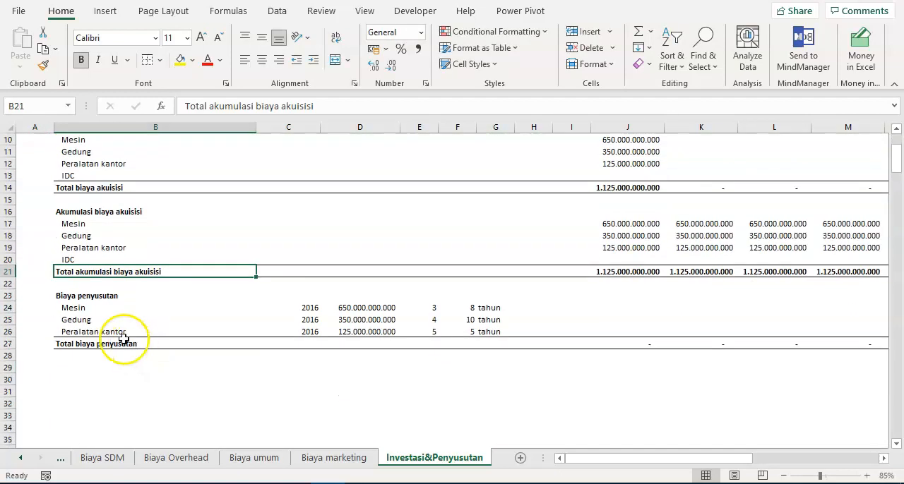
pyautogui.rightClick(9, 344)
pyautogui.click(62, 209)
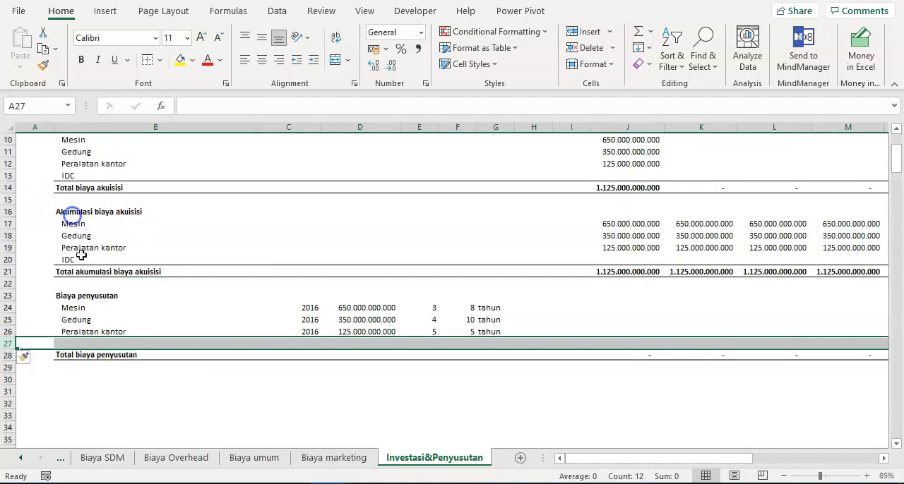
pyautogui.click(114, 343)
pyautogui.write('IDC')
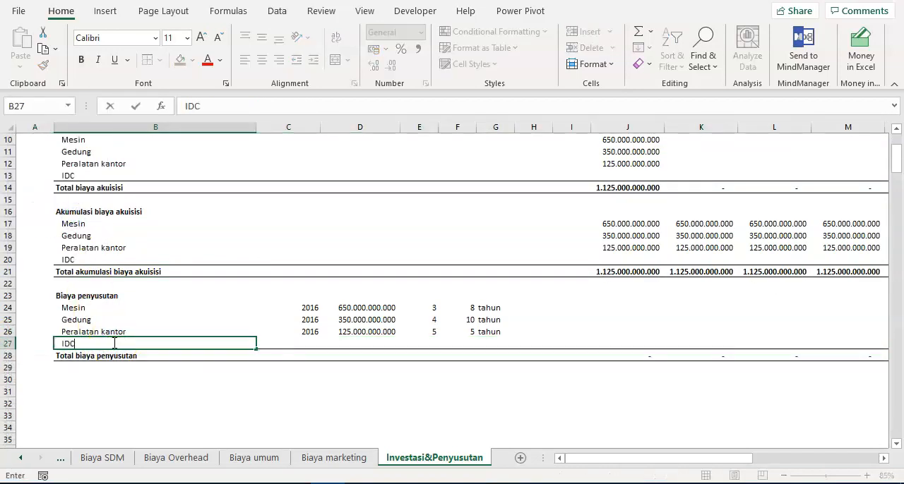
pyautogui.press('Return')
# - Look over the acquisition cost, accumulated cost and depreciation sections with their new IDC rows
pyautogui.press('Up')
pyautogui.press('Up')
pyautogui.press('Up')
pyautogui.press('Up')
pyautogui.press('Up')
pyautogui.press('Up')
pyautogui.press('Up')
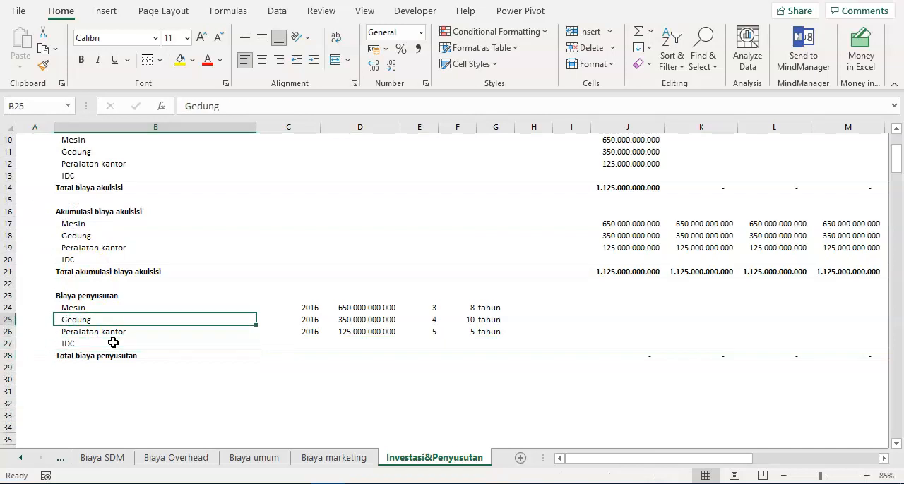
pyautogui.hotkey('ctrl', 'Up')
pyautogui.hotkey('ctrl', 'Up')
pyautogui.hotkey('ctrl', 'Up')
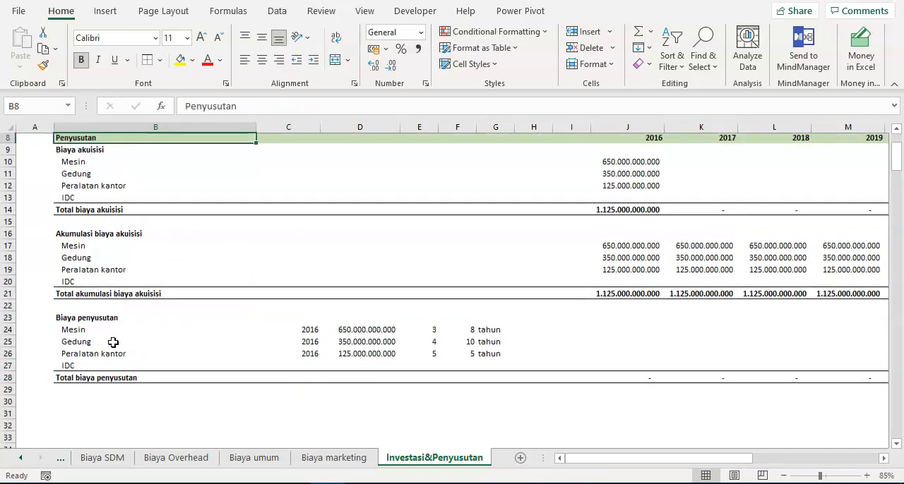
pyautogui.hotkey('ctrl', 'Down')
pyautogui.hotkey('ctrl', 'Down')
pyautogui.hotkey('ctrl', 'Down')
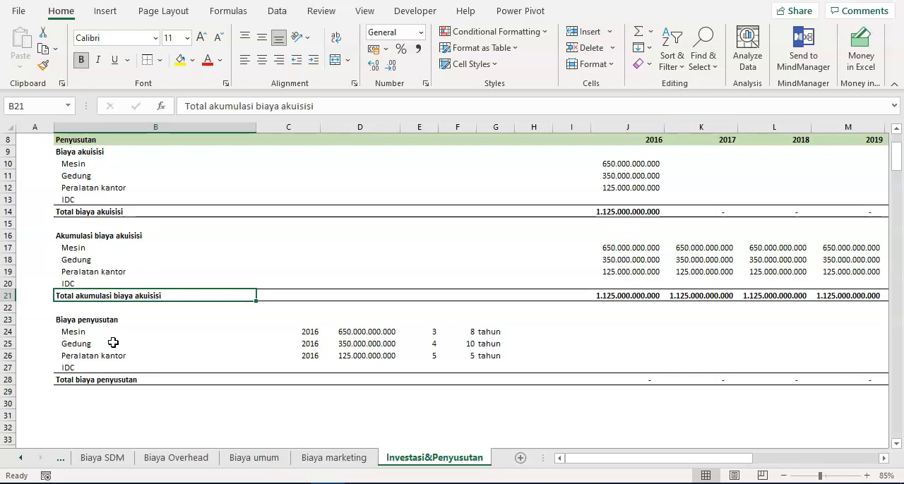
# - Copy the year, cost, lookup index and economic life cells C26:G26 of Peralatan kantor to the IDC row at C27
pyautogui.press('Down')
pyautogui.press('Down')
pyautogui.press('Down')
pyautogui.press('Down')
pyautogui.press('Down')
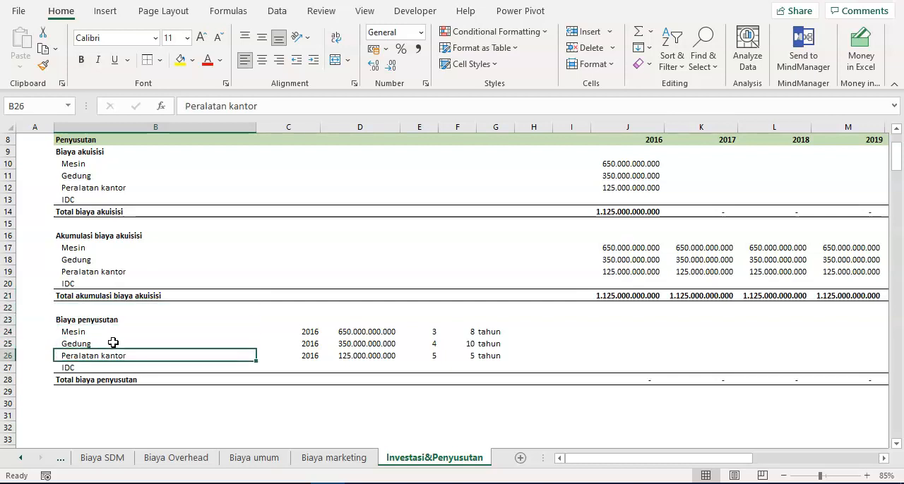
pyautogui.press('Right')
pyautogui.press('Right')
pyautogui.press('Right')
pyautogui.press('Right')
pyautogui.press('Right')
pyautogui.press('Left')
pyautogui.press('Left')
pyautogui.press('Left')
pyautogui.press('Left')
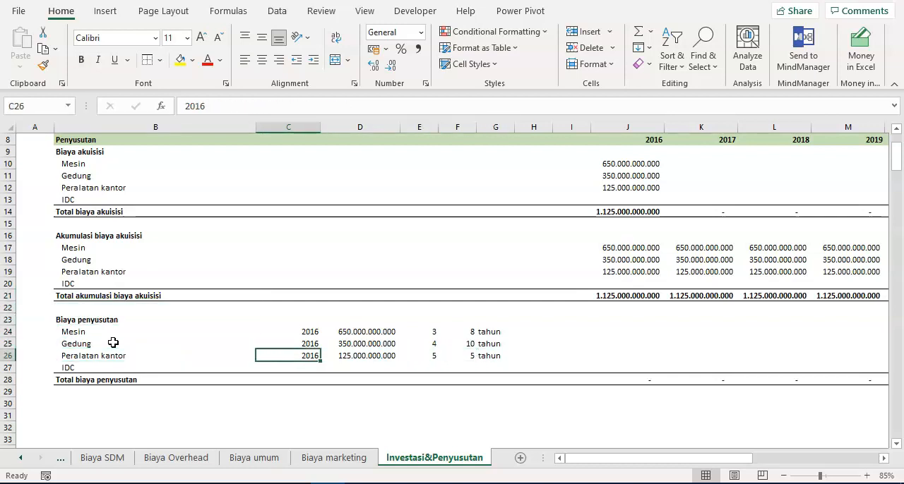
pyautogui.hotkey('shift', 'Right')
pyautogui.hotkey('shift', 'Right')
pyautogui.hotkey('shift', 'Right')
pyautogui.hotkey('shift', 'Right')
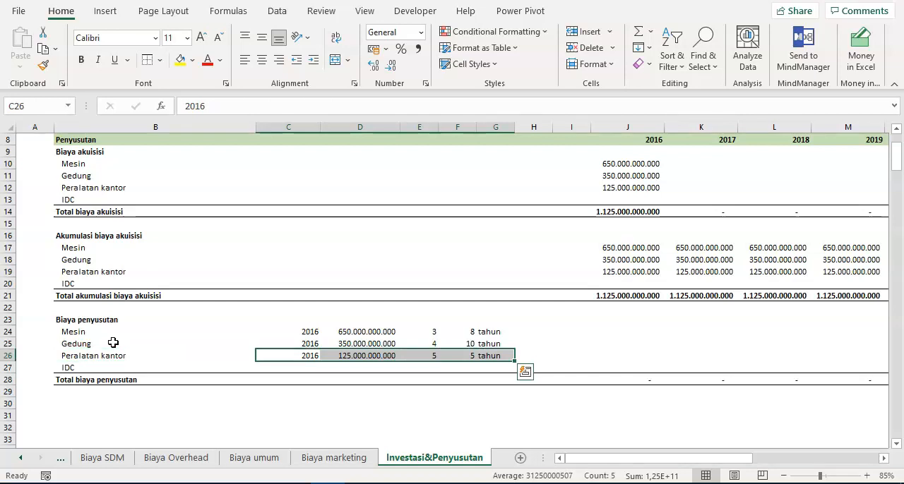
pyautogui.hotkey('ctrl', 'c')
pyautogui.hotkey('ctrl', 'q')
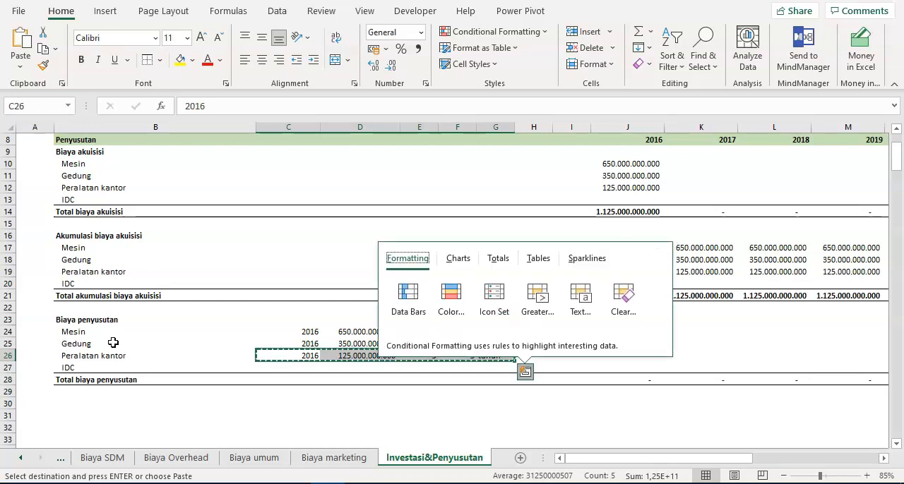
pyautogui.click(310, 369)
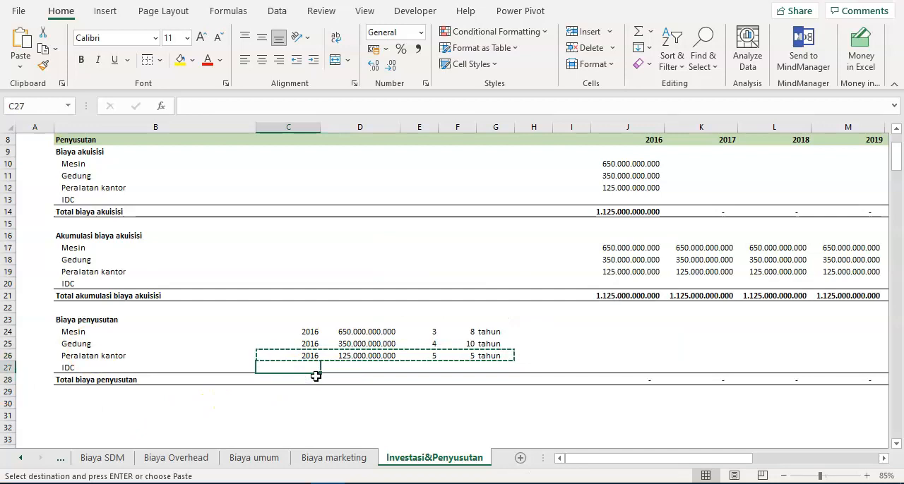
pyautogui.press('Return')
# - Set the lookup index of the IDC depreciation row in E27 to 6
pyautogui.press('Right')
pyautogui.press('Right')
pyautogui.press('Right')
pyautogui.press('Left')
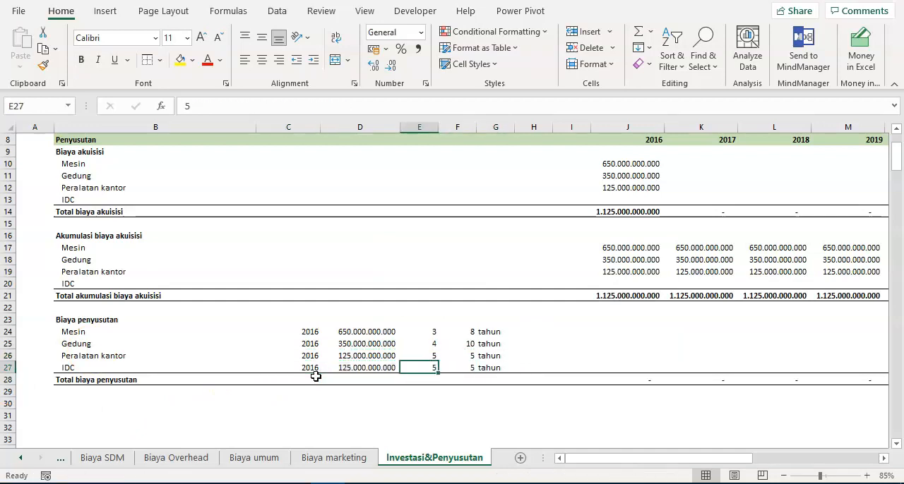
pyautogui.click(629, 200)
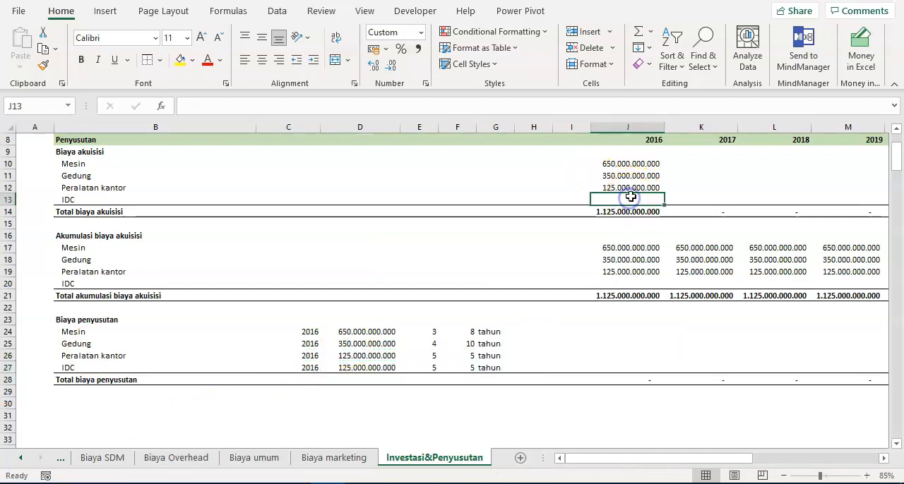
pyautogui.click(434, 372)
pyautogui.write('6')
pyautogui.click(522, 415)
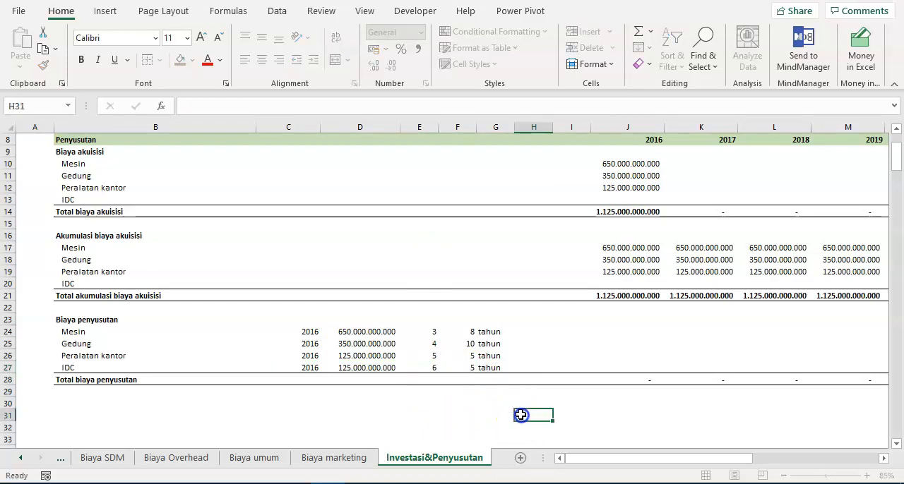
pyautogui.click(389, 368)
# - Extend the Total biaya akuisisi sum in J14 to include IDC row 13 and copy it across all year columns
pyautogui.click(618, 213)
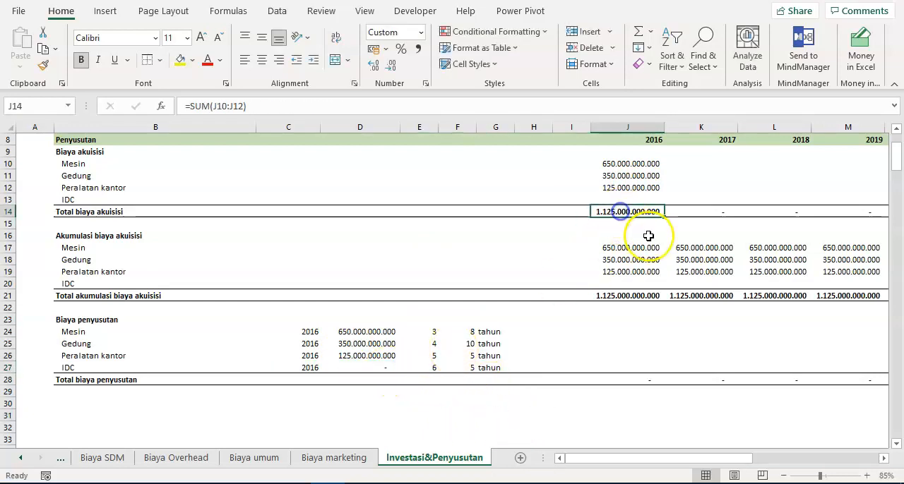
pyautogui.press('F2')
pyautogui.moveTo(663, 191); pyautogui.dragTo(664, 202)
pyautogui.press('Return')
pyautogui.press('Up')
pyautogui.hotkey('ctrl', 'c')
pyautogui.hotkey('ctrl', 'shift', 'Right')
pyautogui.hotkey('ctrl', 'v')
pyautogui.press('Escape')
pyautogui.hotkey('ctrl', 'Left')
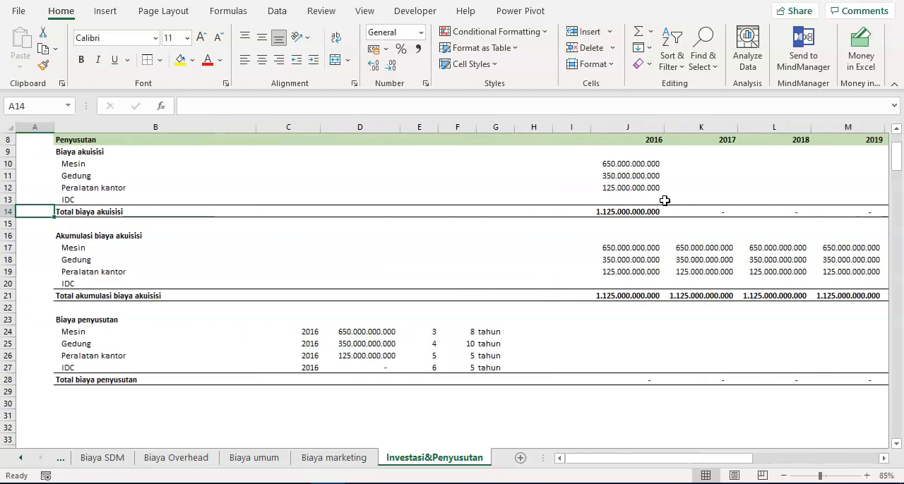
# - Change the Total akumulasi biaya akuisisi formula in J21 to =SUM(J17:J20) and copy it across through 2026
pyautogui.hotkey('ctrl', 'Right')
pyautogui.press('Down')
pyautogui.press('Down')
pyautogui.press('Down')
pyautogui.press('Down')
pyautogui.press('Down')
pyautogui.press('Down')
pyautogui.press('Down')
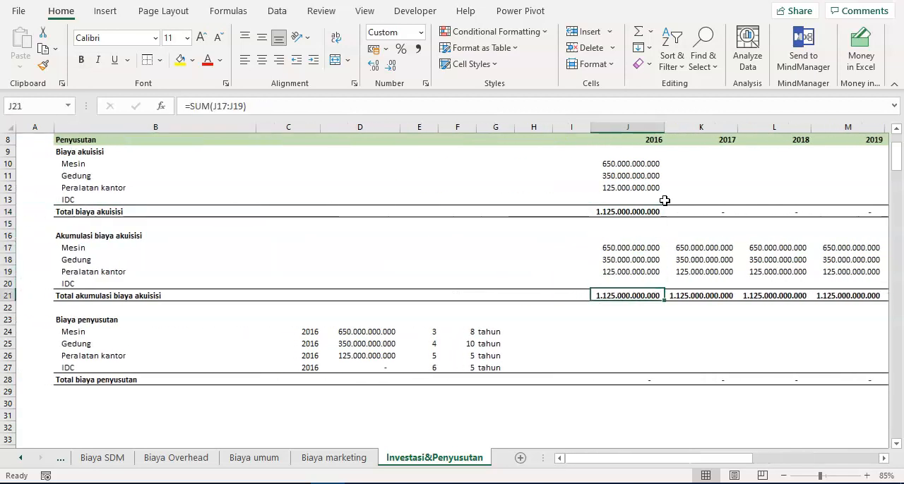
pyautogui.press('F2')
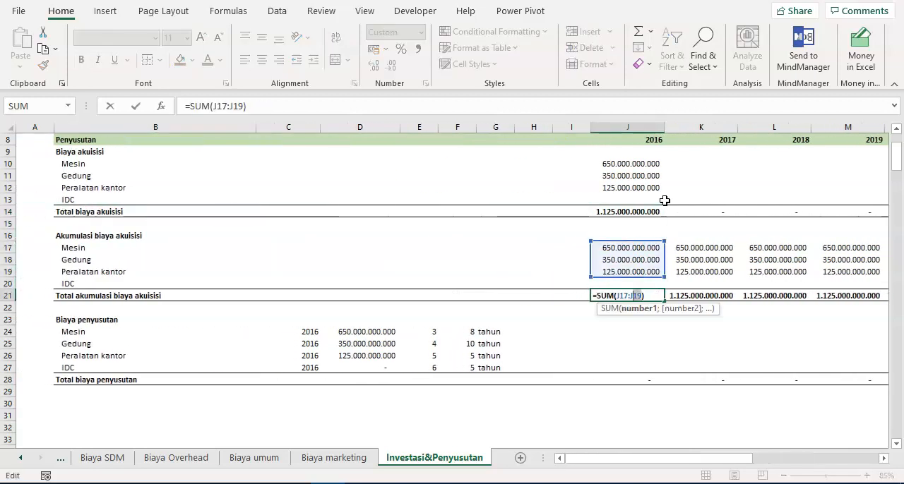
pyautogui.write('20')
pyautogui.press('Return')
pyautogui.press('Up')
pyautogui.hotkey('ctrl', 'c')
pyautogui.hotkey('ctrl', 'shift', 'Right')
pyautogui.hotkey('ctrl', 'v')
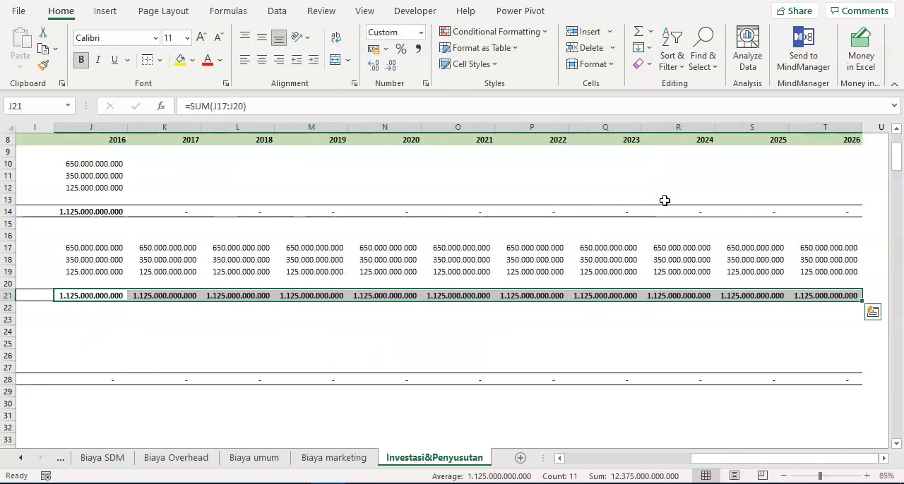
pyautogui.press('Left')
pyautogui.hotkey('ctrl', 'Left')
pyautogui.hotkey('ctrl', 'Left')
pyautogui.hotkey('ctrl', 'Right')
pyautogui.hotkey('ctrl', 'Right')
pyautogui.press('Down')
pyautogui.hotkey('ctrl', 'Down')
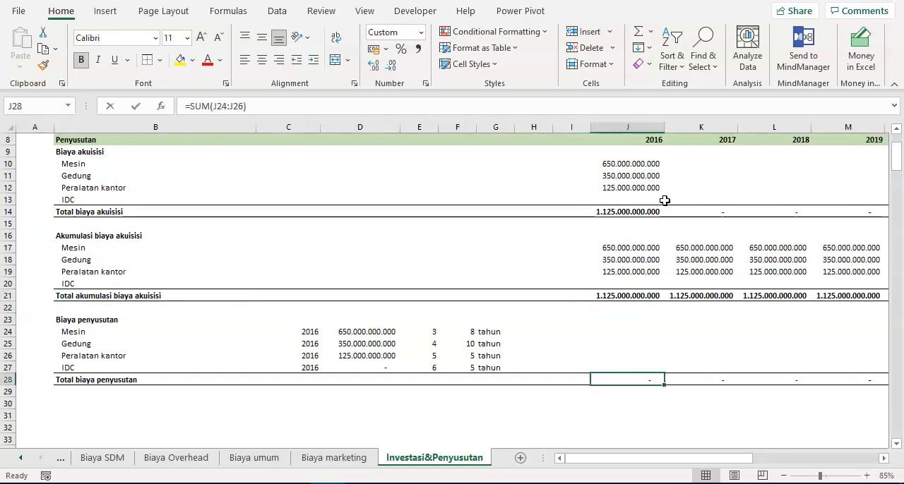
pyautogui.press('F2')
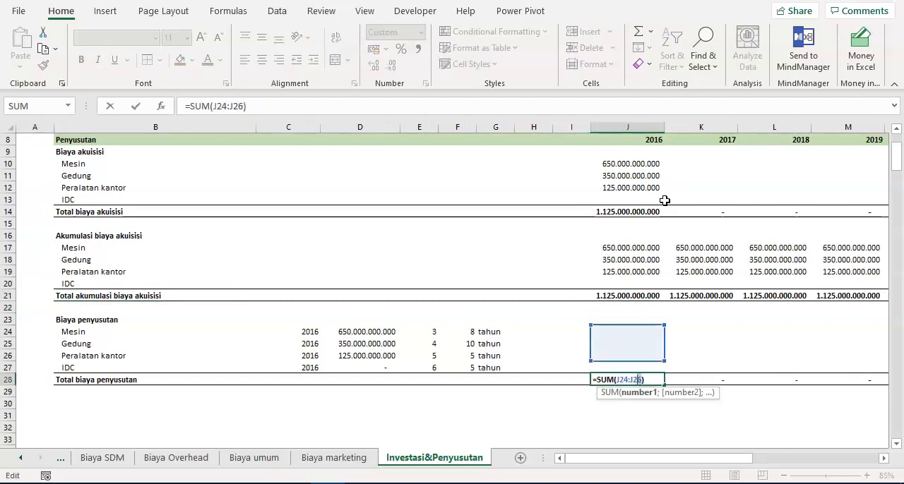
pyautogui.write('7')
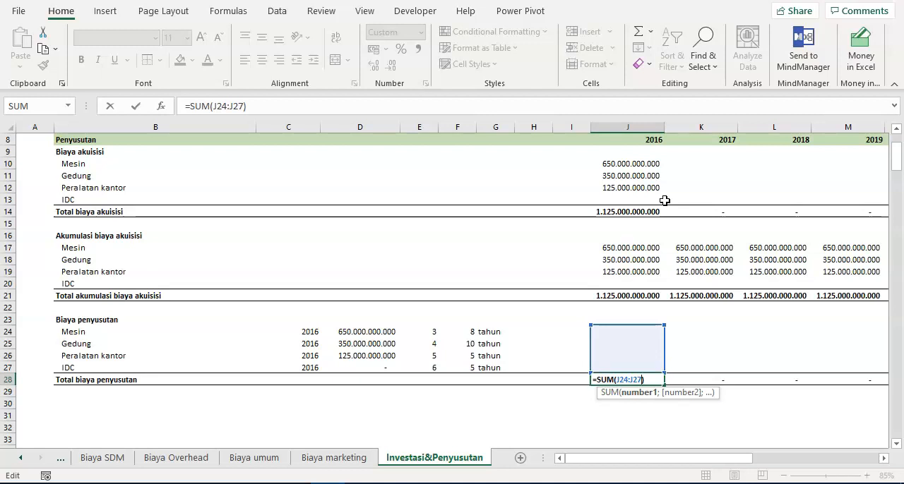
pyautogui.press('Escape')
# - Change the Total biaya penyusutan formula in J28 to =SUM(J24:J27) and copy it across all year columns
pyautogui.press('F2')
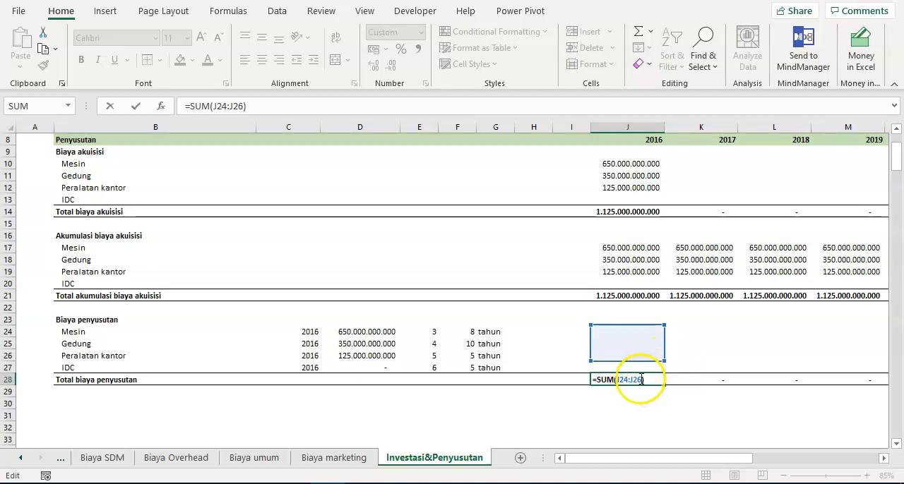
pyautogui.click(638, 379)
pyautogui.press('BackSpace')
pyautogui.write('7')
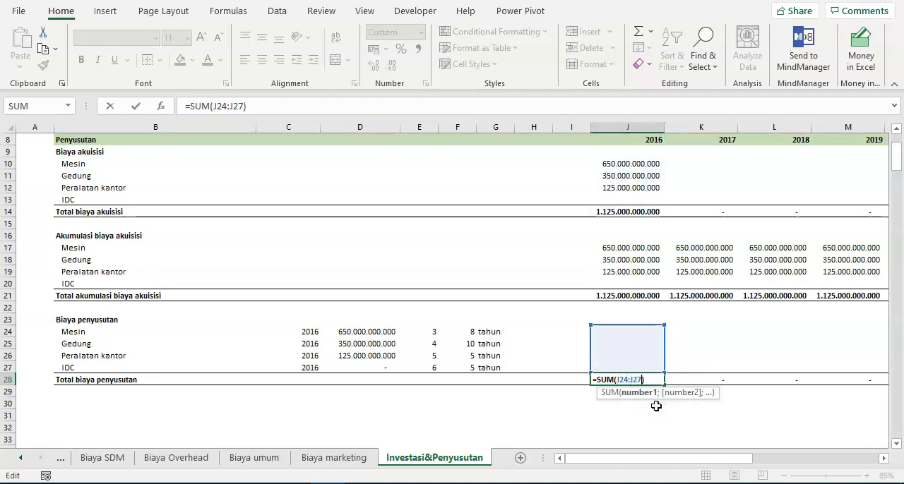
pyautogui.press('Return')
pyautogui.press('Up')
pyautogui.hotkey('ctrl', 'c')
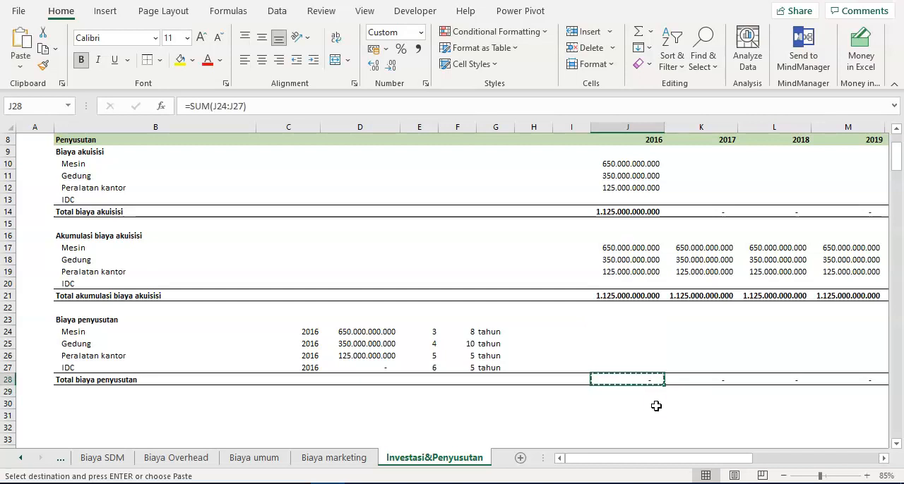
pyautogui.hotkey('ctrl', 'shift', 'Right')
pyautogui.press('Return')
# - Copy the whole Biaya penyusutan block B23:T28 to B30, leaving one blank row between the blocks
pyautogui.hotkey('ctrl', 'Left')
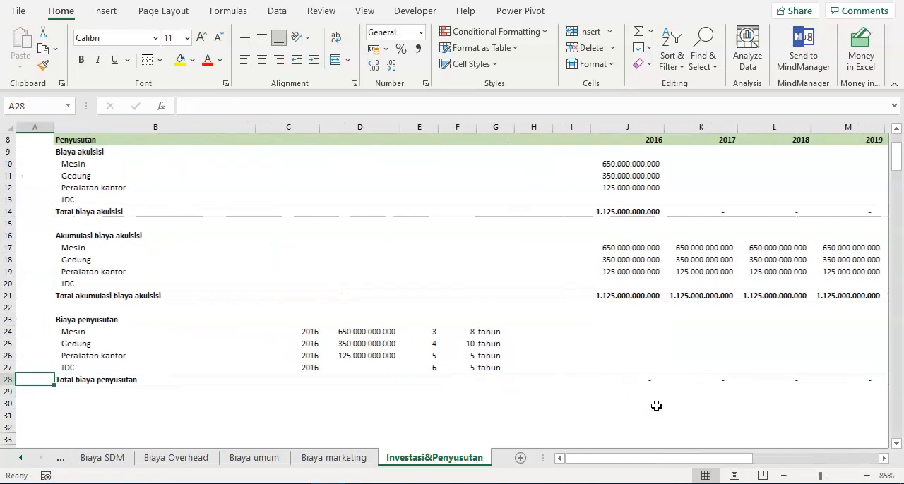
pyautogui.hotkey('ctrl', 'shift', 'Up')
pyautogui.hotkey('ctrl', 'shift', 'Right')
pyautogui.hotkey('ctrl', 'shift', 'Right')
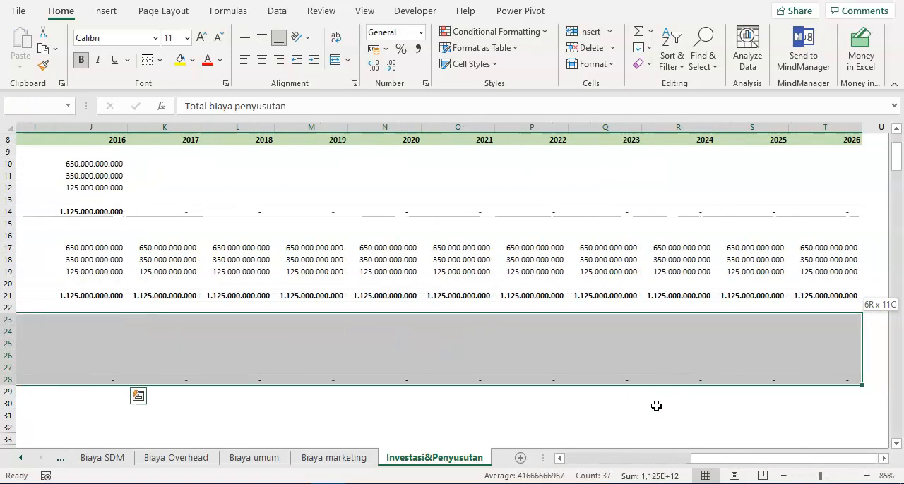
pyautogui.hotkey('ctrl', 'c')
pyautogui.press('Down')
pyautogui.press('Down')
pyautogui.scroll(-3, 295, 311)
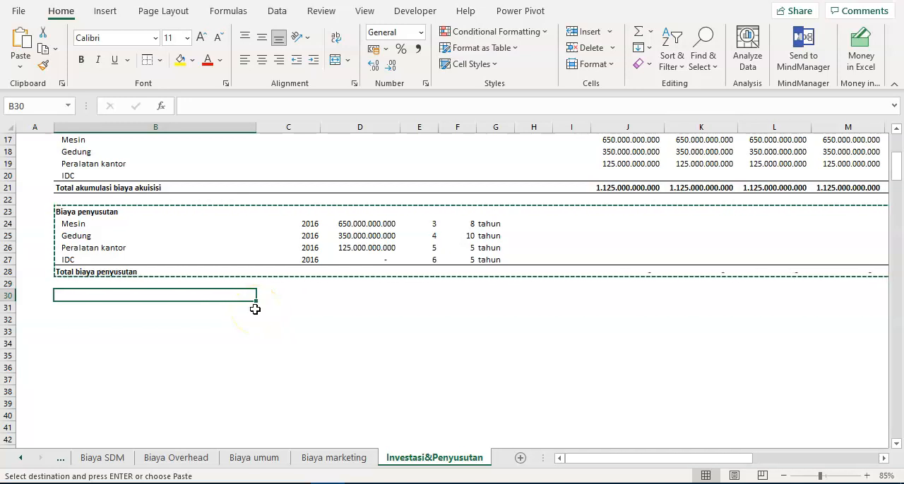
pyautogui.press('Return')
pyautogui.press('Return')
# - Rename the copied block's heading in B30 as Akumulasi biaya penyusutan
pyautogui.click(255, 310)
pyautogui.press('Up')
pyautogui.press('F2')
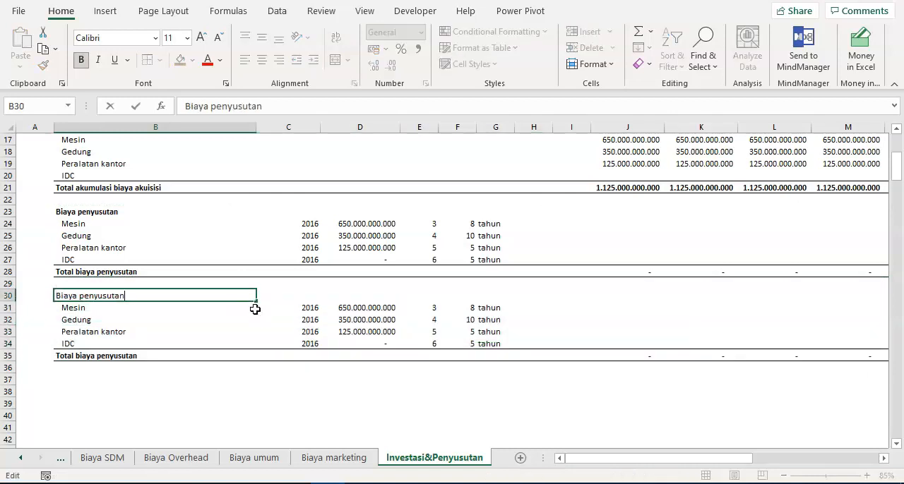
pyautogui.press('BackSpace')
pyautogui.write('Akumulasi ')
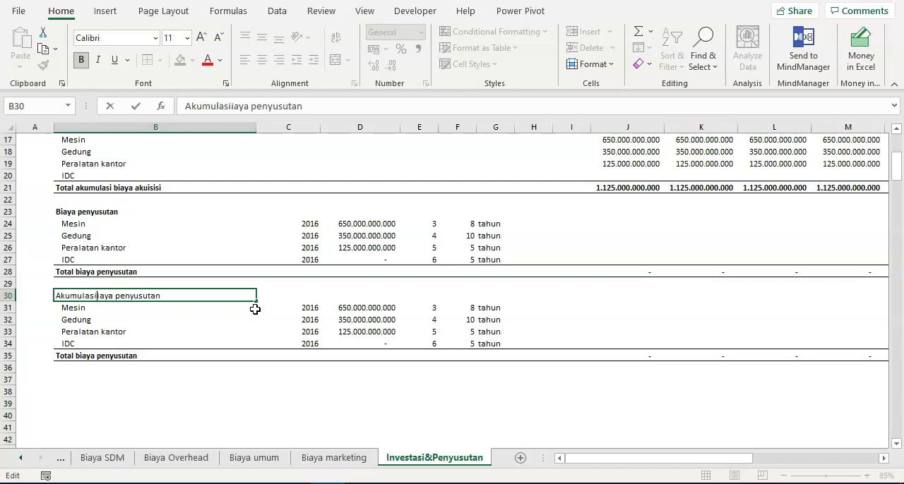
pyautogui.write('b')
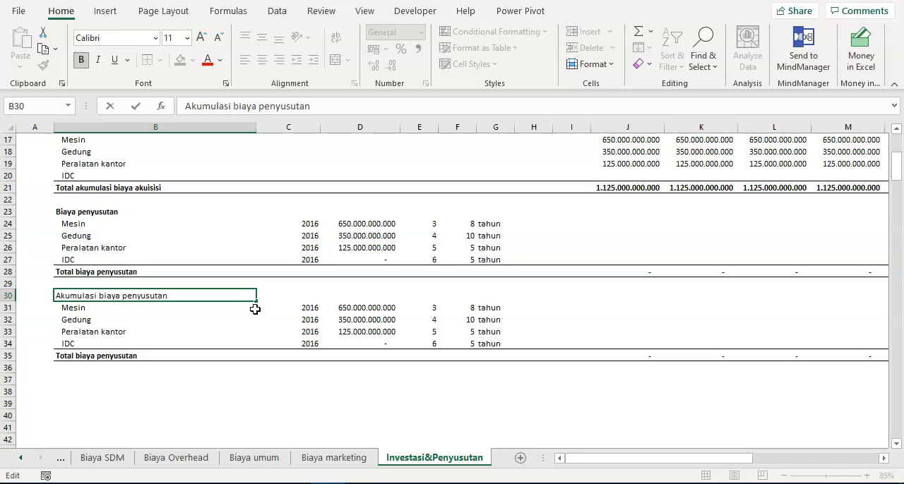
pyautogui.press('Return')
# - Rename the copied block's total label in B35 as Total akumulasi biaya penyusutan
pyautogui.scroll(4, 220, 262)
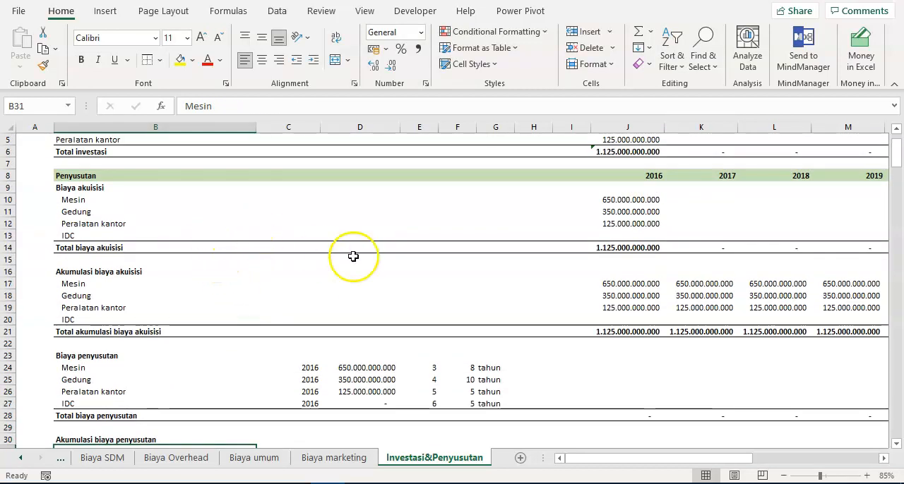
pyautogui.scroll(-5, 353, 256)
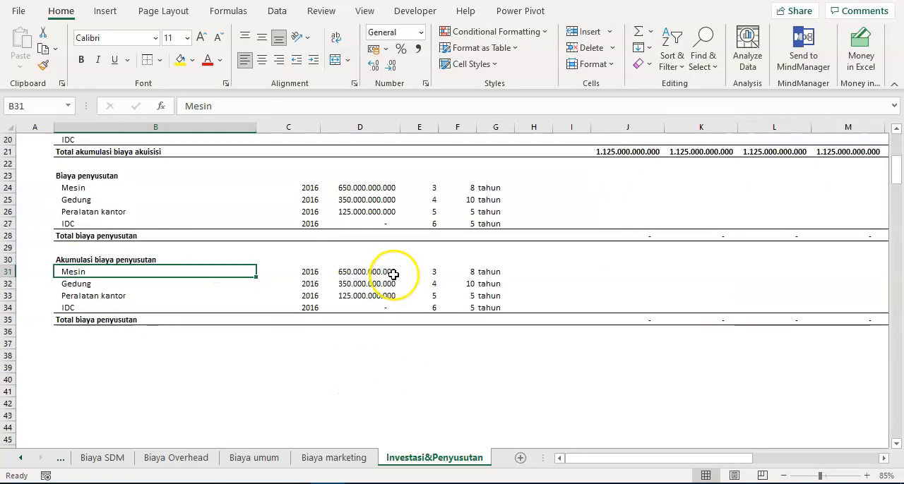
pyautogui.click(82, 316)
pyautogui.doubleClick(77, 319)
pyautogui.write('akumulasi')
pyautogui.press('Return')
# - Clear the copied years, costs, lookup indexes and economic lives in C31:F34 of the accumulated depreciation block
pyautogui.press('Up')
pyautogui.press('Up')
pyautogui.press('Up')
pyautogui.press('Up')
pyautogui.press('Up')
pyautogui.press('Right')
pyautogui.hotkey('shift', 'Down')
pyautogui.hotkey('shift', 'Down')
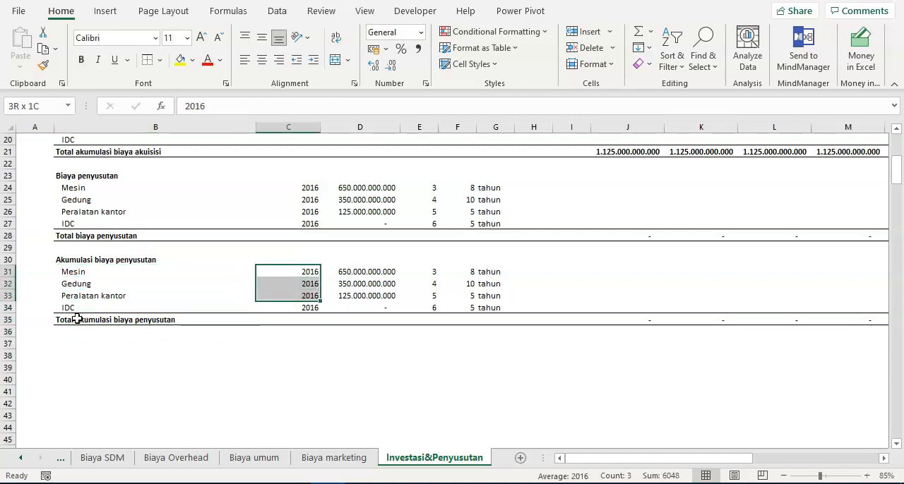
pyautogui.hotkey('shift', 'Down')
pyautogui.hotkey('shift', 'Right')
pyautogui.hotkey('shift', 'Right')
pyautogui.hotkey('shift', 'Right')
pyautogui.press('Delete')
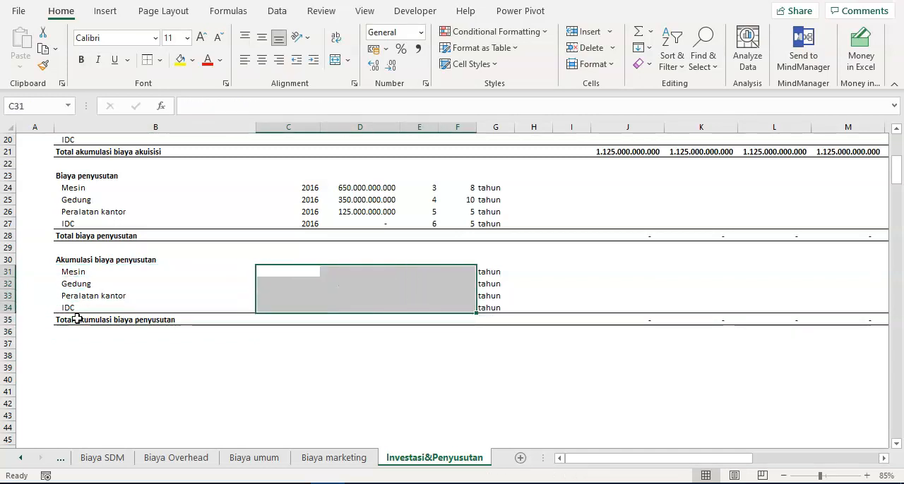
# - Look over the Biaya penyusutan lookup inputs and the empty yearly depreciation cells in column J
pyautogui.press('Up')
pyautogui.press('Up')
pyautogui.press('Up')
pyautogui.press('Down')
pyautogui.press('Down')
pyautogui.press('Down')
pyautogui.press('Up')
pyautogui.press('Up')
pyautogui.press('Up')
pyautogui.press('Up')
pyautogui.press('Up')
pyautogui.press('Up')
pyautogui.press('Up')
pyautogui.press('Up')
pyautogui.press('Up')
pyautogui.press('Down')
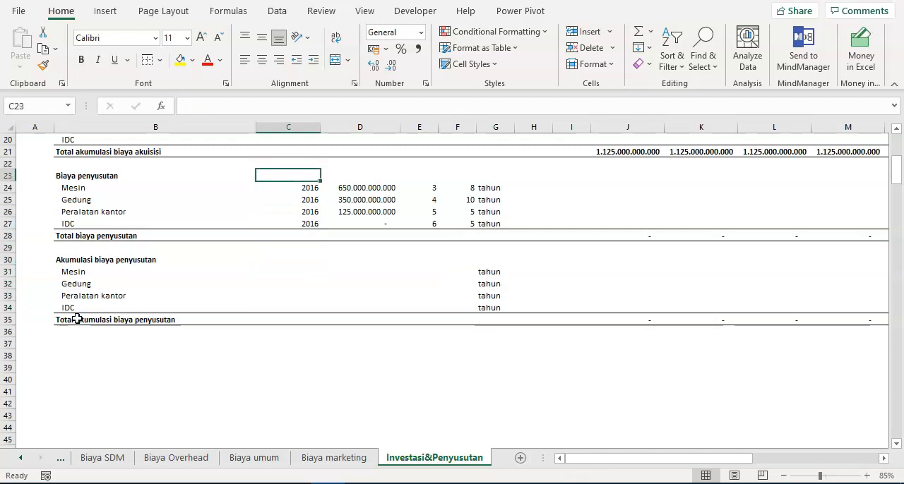
pyautogui.press('Right')
pyautogui.press('Down')
pyautogui.press('Right')
pyautogui.press('Right')
pyautogui.press('Right')
pyautogui.press('Right')
pyautogui.press('Right')
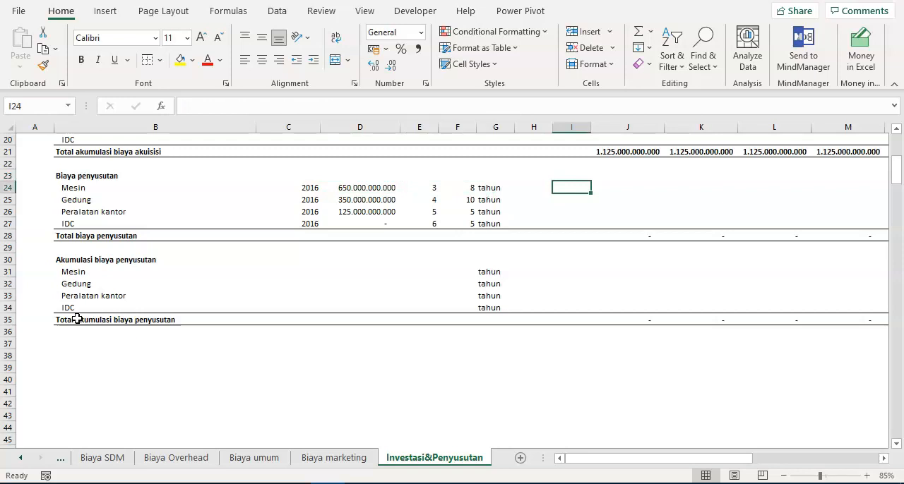
pyautogui.press('Right')
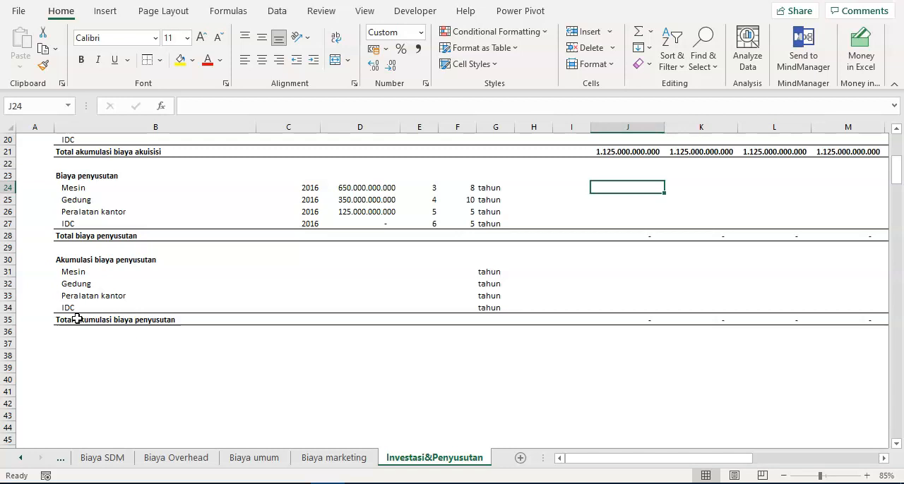
pyautogui.press('Down')
pyautogui.press('Down')
pyautogui.press('Down')
pyautogui.press('Down')
pyautogui.press('Down')
pyautogui.press('Down')
pyautogui.press('Down')
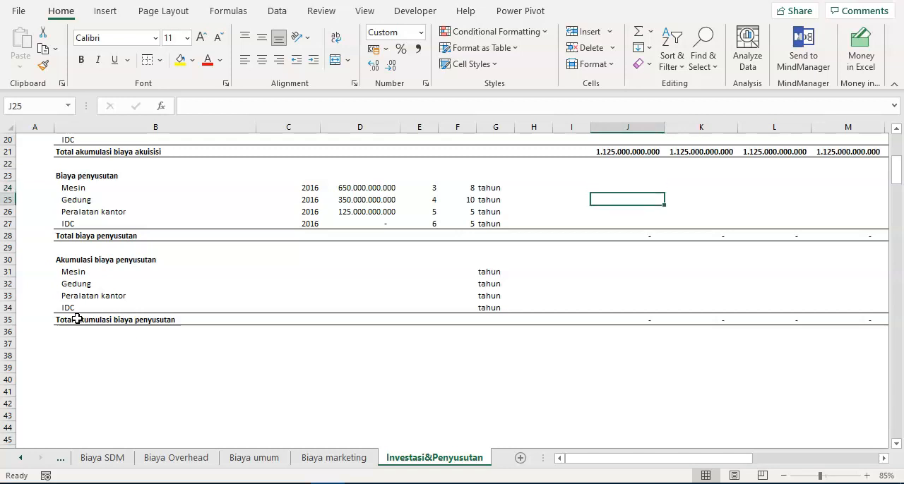
# - Duplicate the Akumulasi biaya penyusutan block, B30 through column T of its total row, with the copy starting at B37
pyautogui.press('Left')
pyautogui.press('Left')
pyautogui.press('Left')
pyautogui.press('Left')
pyautogui.press('Left')
pyautogui.press('Left')
pyautogui.press('Left')
pyautogui.press('Left')
pyautogui.press('Up')
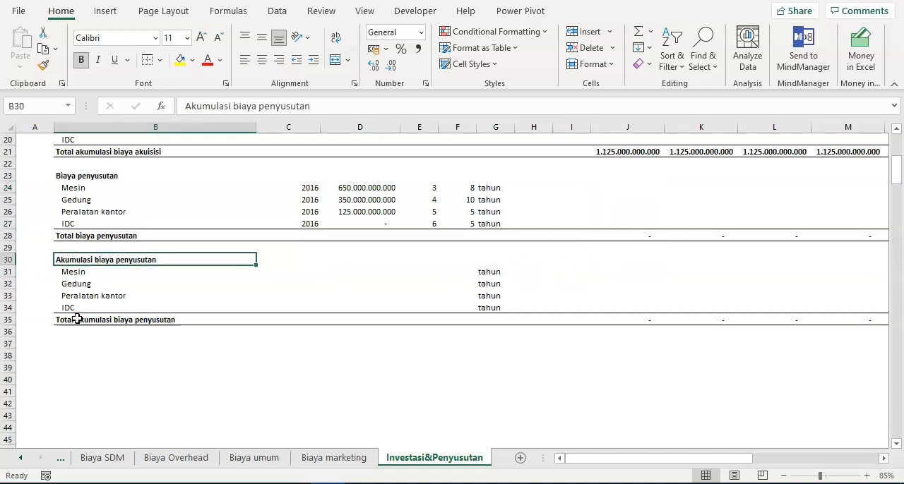
pyautogui.hotkey('ctrl', 'shift', 'Down')
pyautogui.hotkey('ctrl', 'shift', 'Right')
pyautogui.hotkey('shift', 'Left')
pyautogui.hotkey('shift', 'Left')
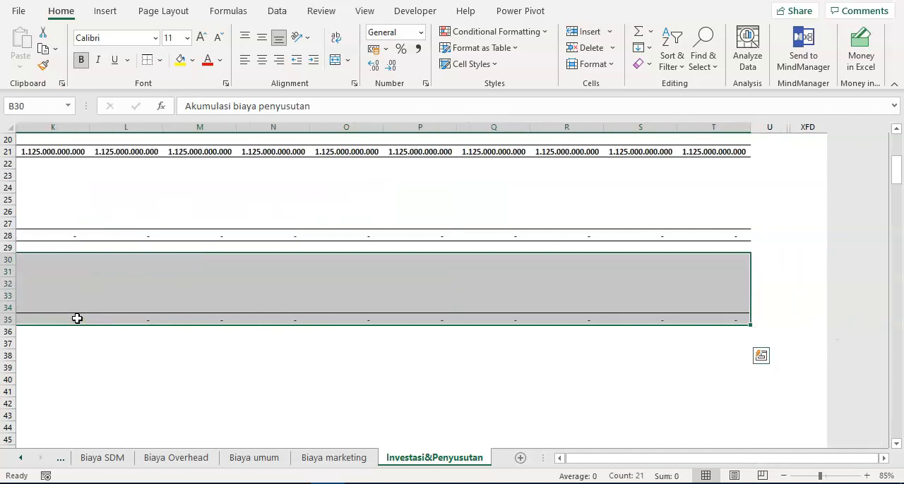
pyautogui.hotkey('ctrl', 'c')
pyautogui.press('Left')
pyautogui.press('Right')
pyautogui.press('Down')
pyautogui.press('Down')
pyautogui.press('Down')
pyautogui.press('Down')
pyautogui.press('Down')
pyautogui.press('Down')
pyautogui.press('Down')
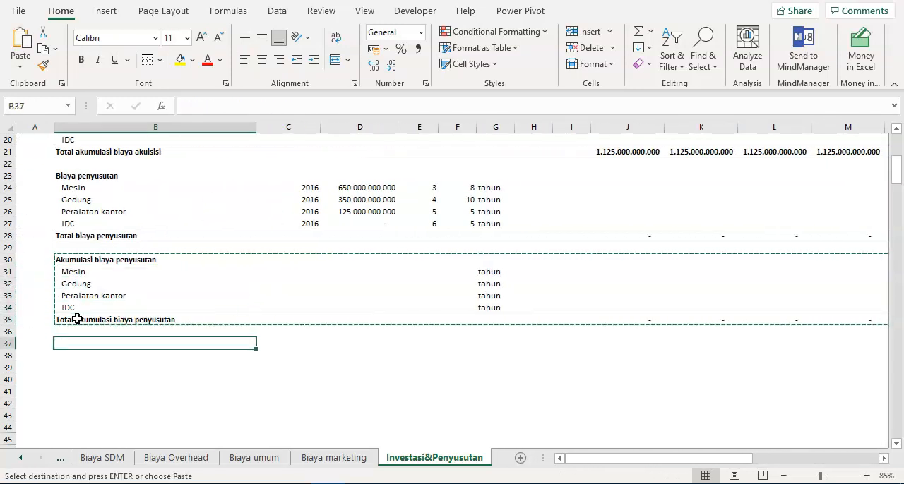
pyautogui.press('Return')
# - Rename the copied block's heading in B37 as Nilai buku
pyautogui.write('N')
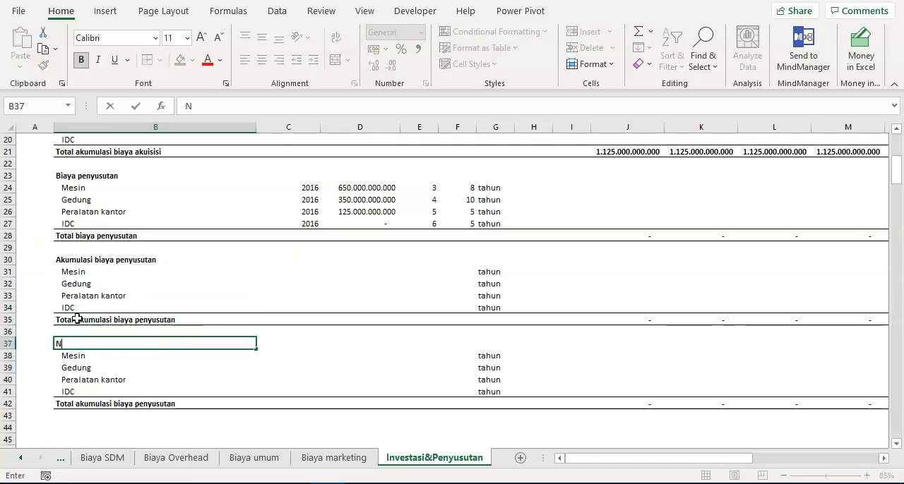
pyautogui.write('ilai bu')
pyautogui.press('Return')
# - Change the copied block's total label in B42 to Total nilai buku
pyautogui.press('Down')
pyautogui.press('Down')
pyautogui.press('Down')
pyautogui.press('Down')
pyautogui.press('F2')
pyautogui.hotkey('ctrl', 'shift', 'Left')
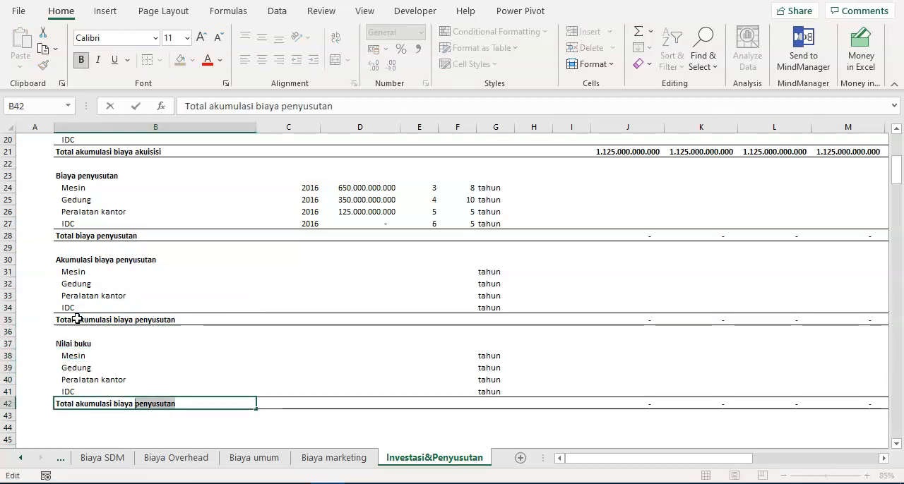
pyautogui.hotkey('ctrl', 'shift', 'Left')
pyautogui.hotkey('ctrl', 'shift', 'Left')
pyautogui.write('nilai')
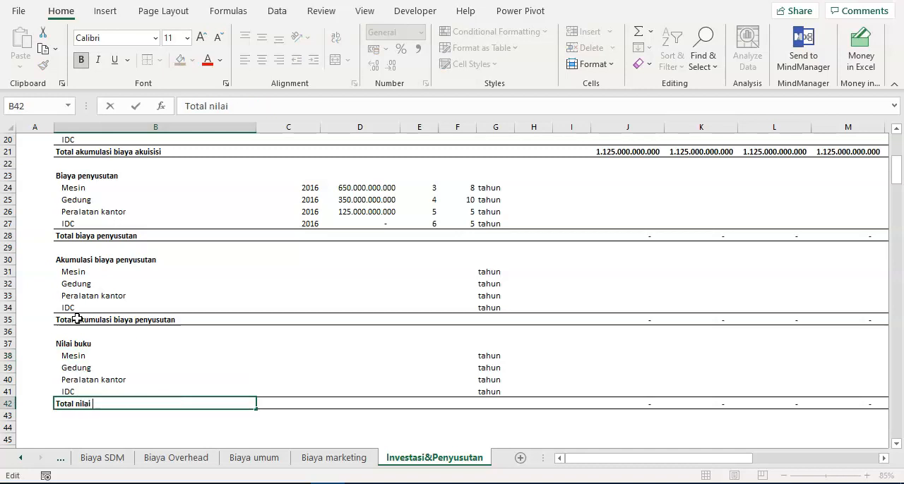
pyautogui.press('Return')
# - Clear the tahun unit labels in G38:G41 of the Nilai buku block
pyautogui.press('Up')
pyautogui.press('Up')
pyautogui.press('Up')
pyautogui.press('Up')
pyautogui.press('Up')
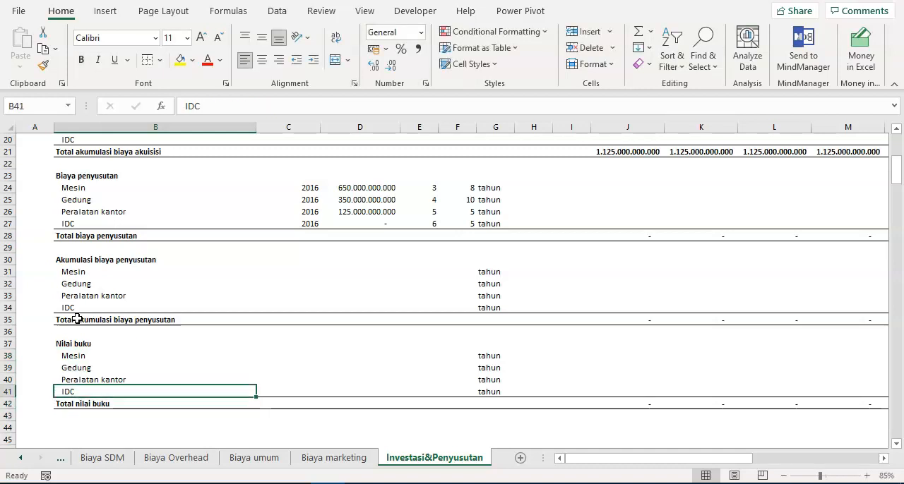
pyautogui.hotkey('ctrl', 'Right')
pyautogui.hotkey('shift', 'Down')
pyautogui.hotkey('shift', 'Down')
pyautogui.hotkey('shift', 'Down')
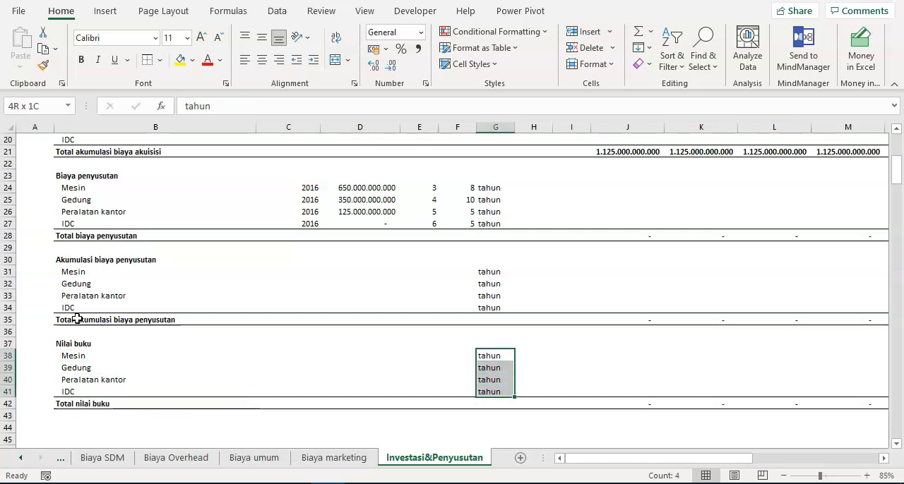
pyautogui.press('Delete')
# - Clear the tahun unit labels in G31:G34 of the Akumulasi biaya penyusutan block
pyautogui.press('Up')
# - Begin an IF formula with a nested AND test in J24 for Mesin's 2016 depreciation
pyautogui.press('Up')
pyautogui.press('Up')
pyautogui.press('Up')
pyautogui.hotkey('shift', 'Up')
pyautogui.hotkey('shift', 'Up')
pyautogui.hotkey('shift', 'Up')
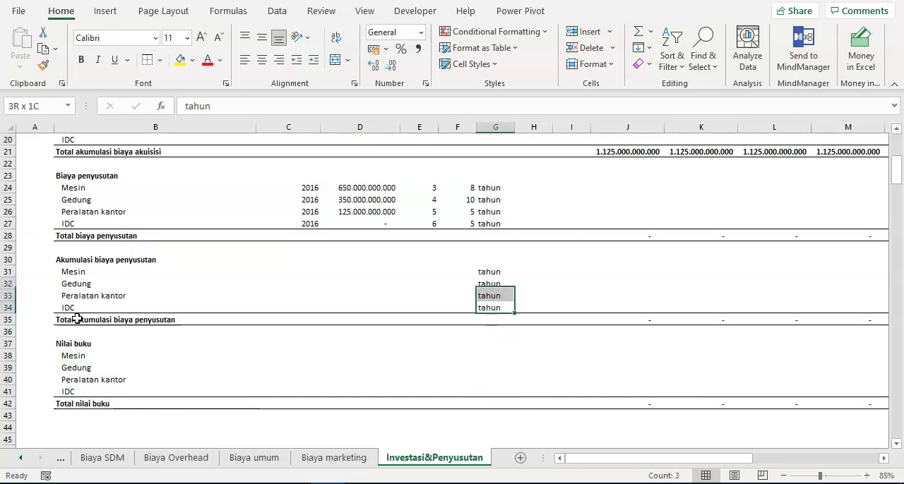
pyautogui.press('Delete')
pyautogui.press('Up')
pyautogui.press('Up')
pyautogui.press('Up')
pyautogui.press('Up')
pyautogui.press('Up')
pyautogui.press('Up')
pyautogui.press('Up')
pyautogui.press('Up')
pyautogui.press('Up')
pyautogui.press('Up')
pyautogui.press('Right')
pyautogui.press('Right')
pyautogui.press('Right')
pyautogui.press('Left')
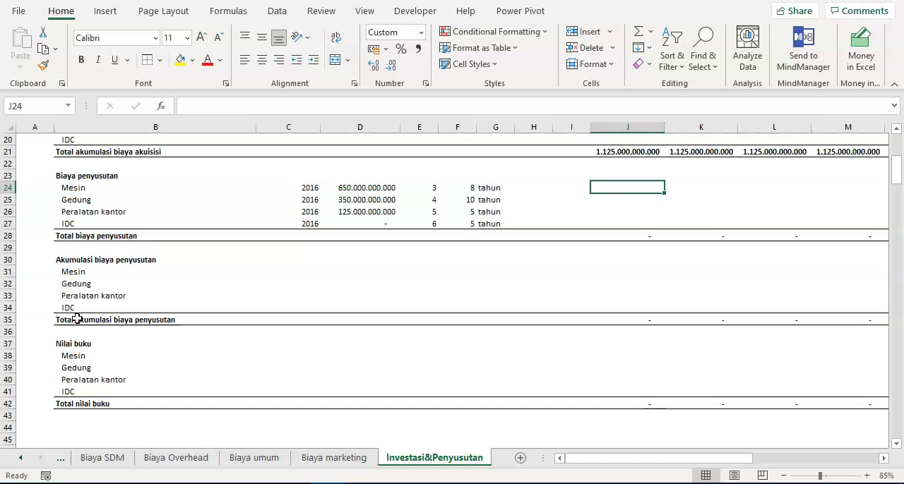
pyautogui.write('=')
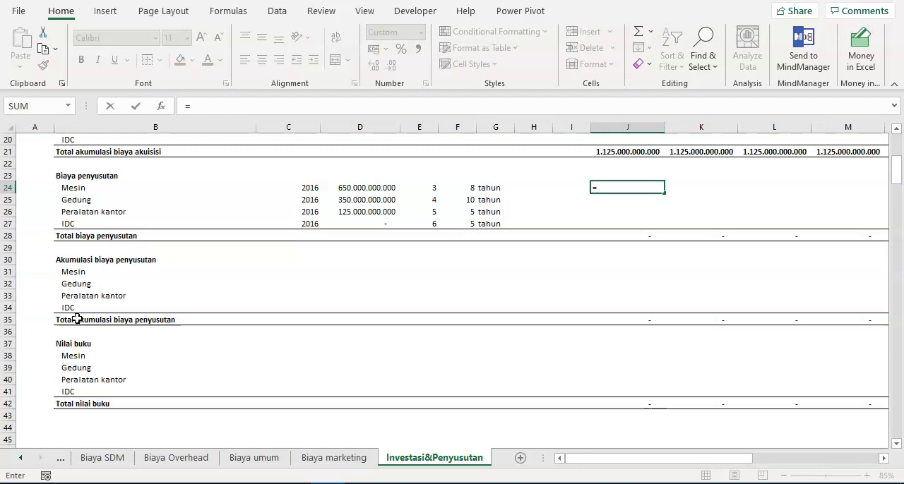
pyautogui.write('if')
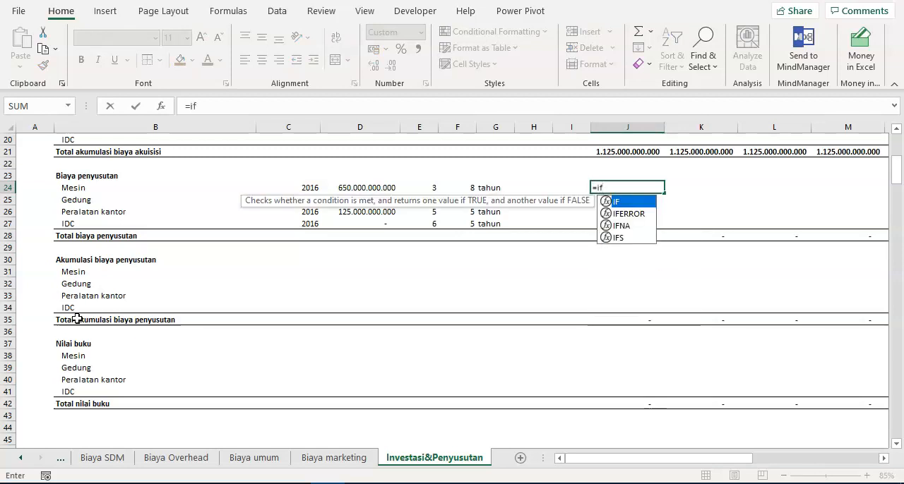
pyautogui.write('(')
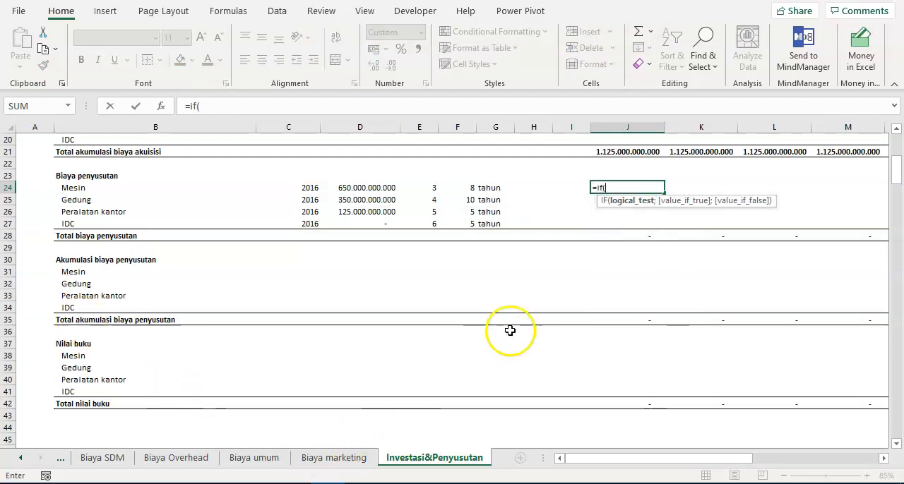
pyautogui.scroll(2, 510, 330)
pyautogui.scroll(2, 511, 329)
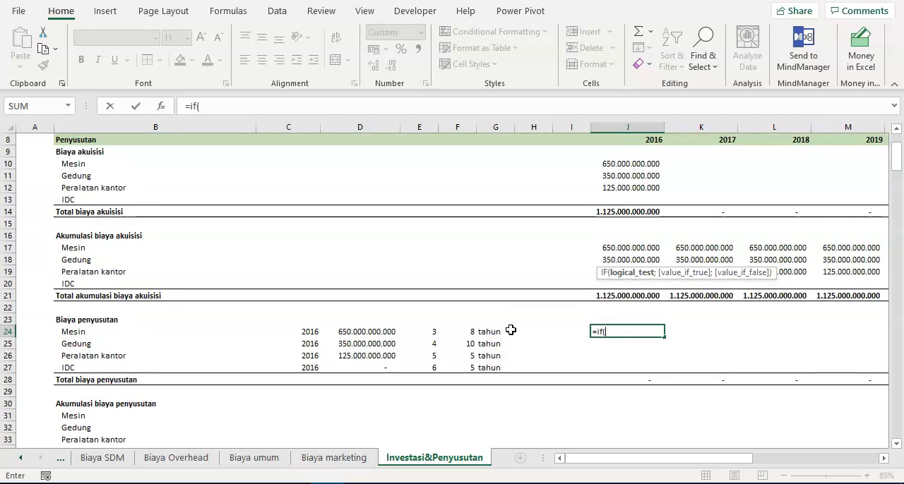
pyautogui.write('and(')
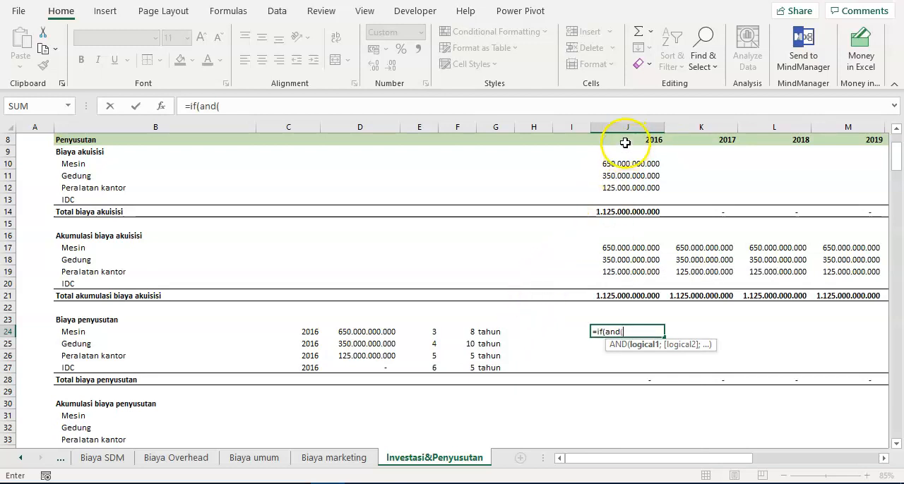
# - Enter J$8>=$C24 as the AND test's first condition, comparing the projection year with Mesin's acquisition year
pyautogui.scroll(2, 629, 148)
pyautogui.scroll(-1, 627, 204)
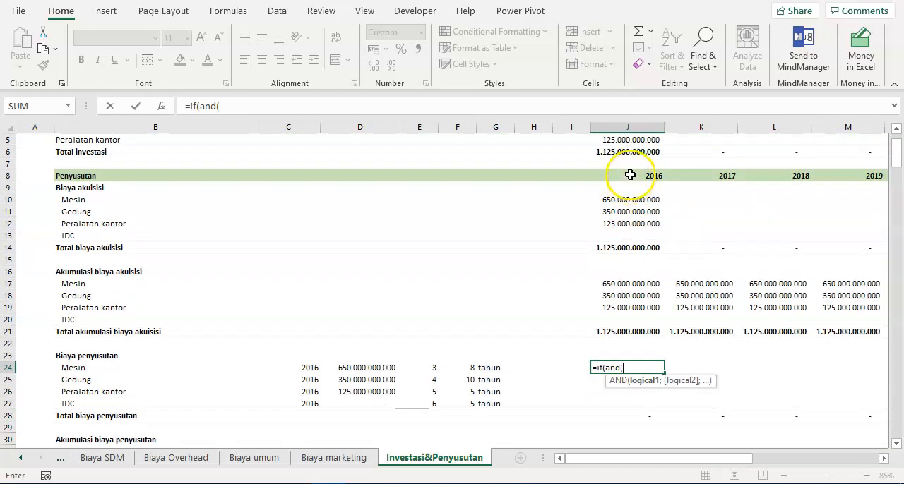
pyautogui.click(630, 175)
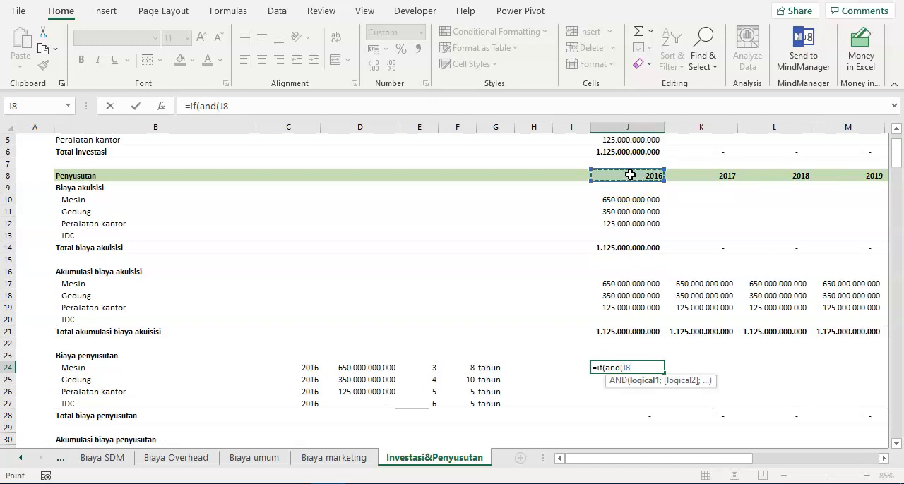
pyautogui.press('F4')
pyautogui.press('F4')
pyautogui.write('>=')
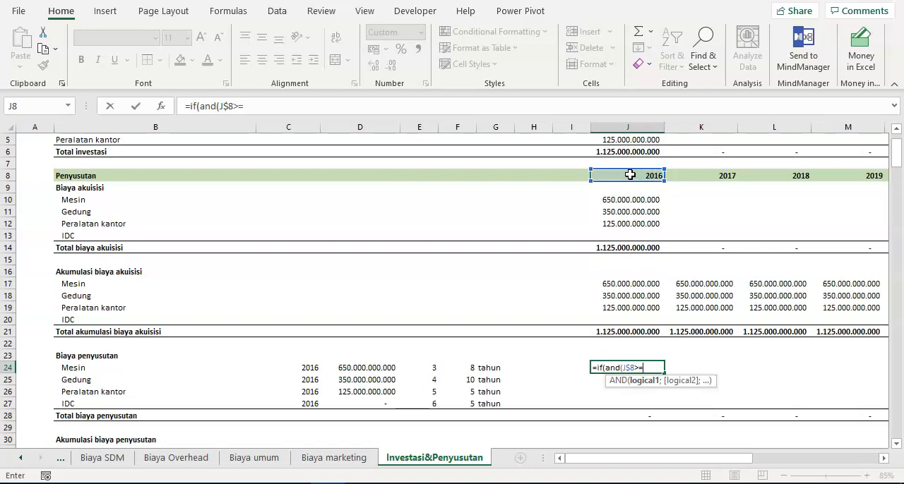
pyautogui.click(304, 366)
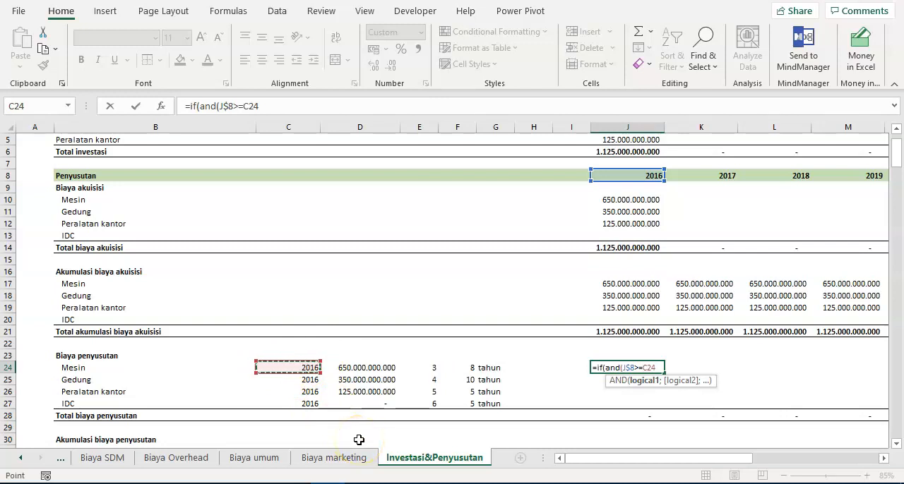
pyautogui.press('F4')
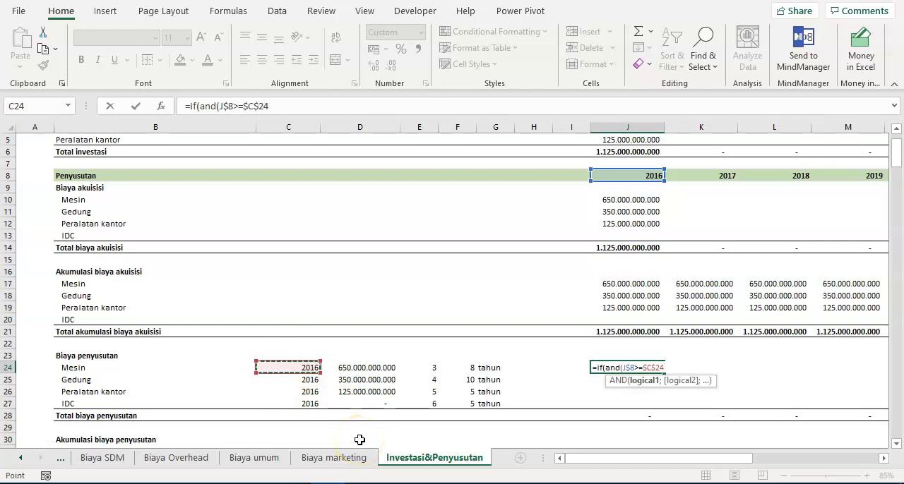
pyautogui.press('F4')
pyautogui.press('F4')
pyautogui.write(';')
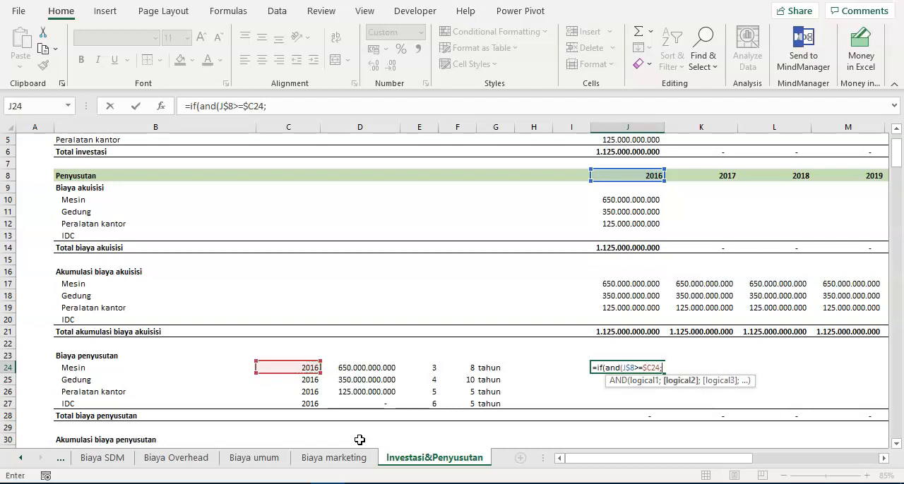
# - Add J$8<$C24+$F24 as the second condition, limiting depreciation to the economic life, and close the AND test
pyautogui.click(631, 173)
pyautogui.press('F4')
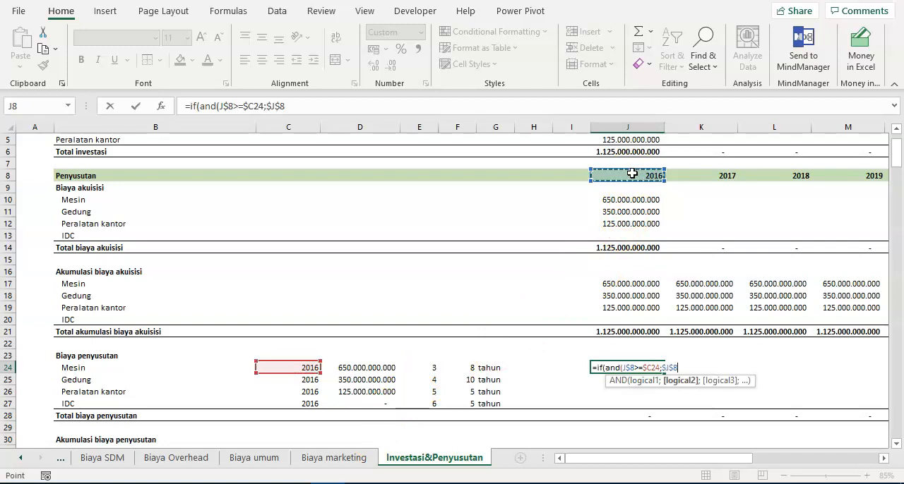
pyautogui.press('F4')
pyautogui.write('<')
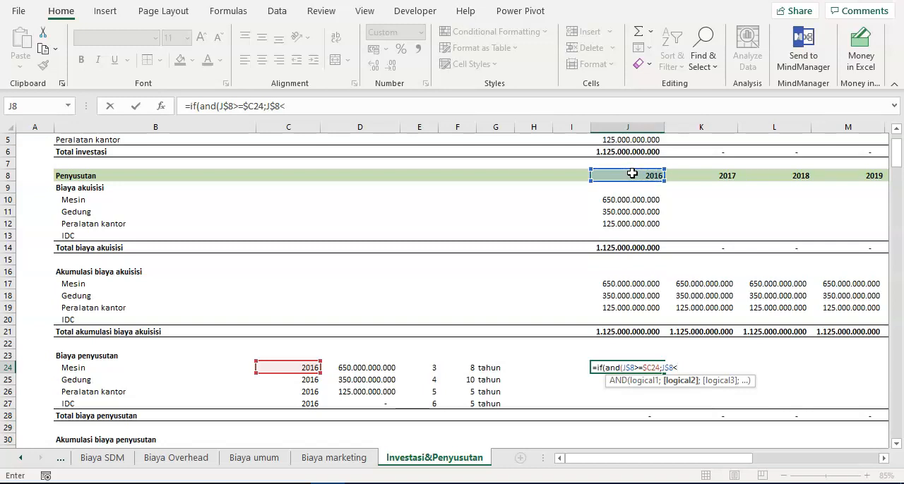
pyautogui.click(293, 366)
pyautogui.press('F4')
pyautogui.press('F4')
pyautogui.press('F4')
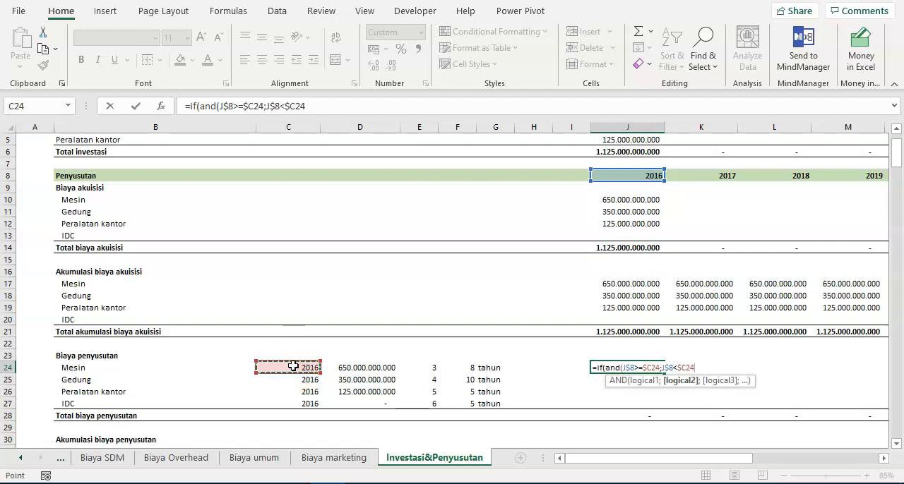
pyautogui.write('+')
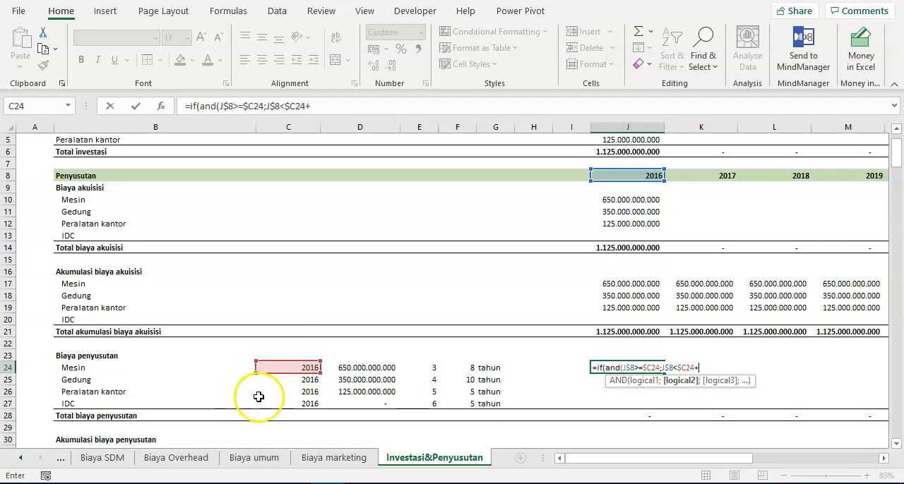
pyautogui.click(463, 368)
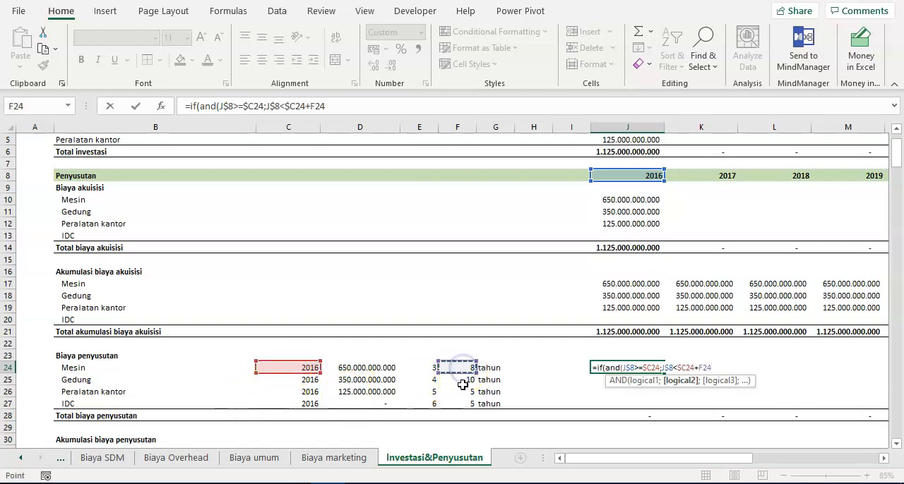
pyautogui.press('F4')
pyautogui.press('F4')
pyautogui.press('F4')
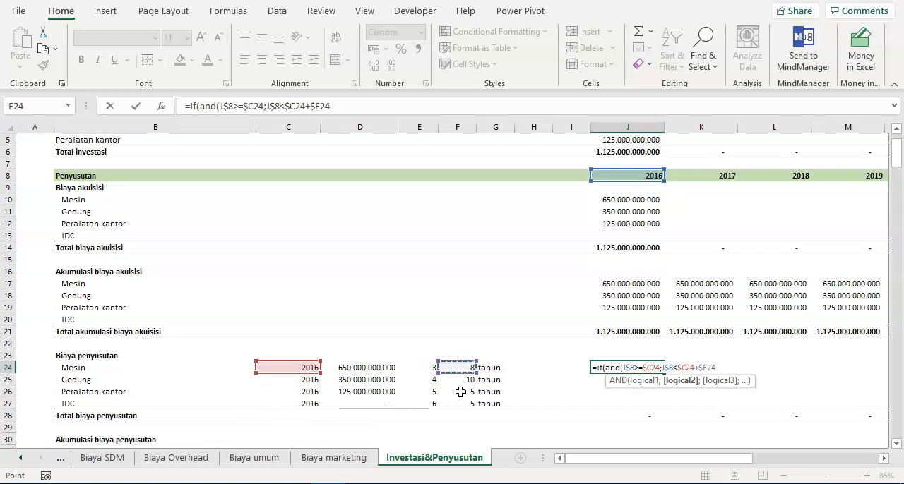
pyautogui.write(')')
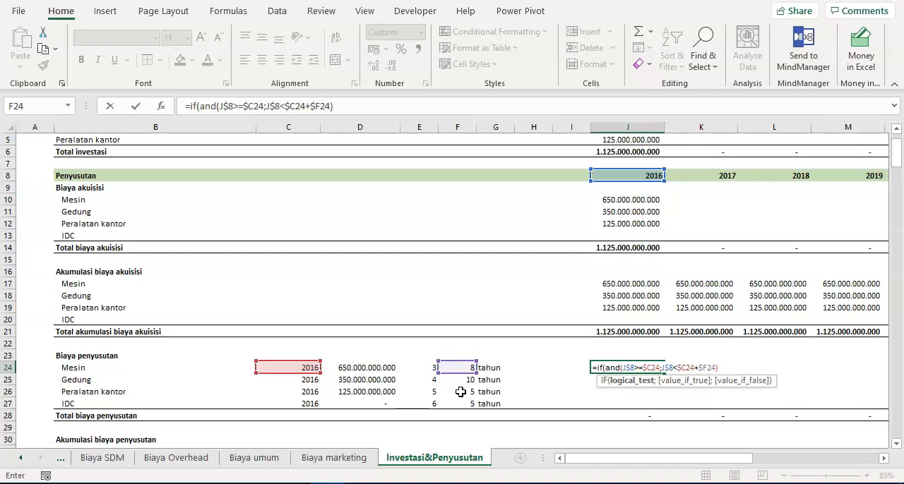
# - Enter $D24/$F24 as the IF formula's value if true, dividing Mesin's cost by its economic life
pyautogui.write(';')
pyautogui.click(398, 455)
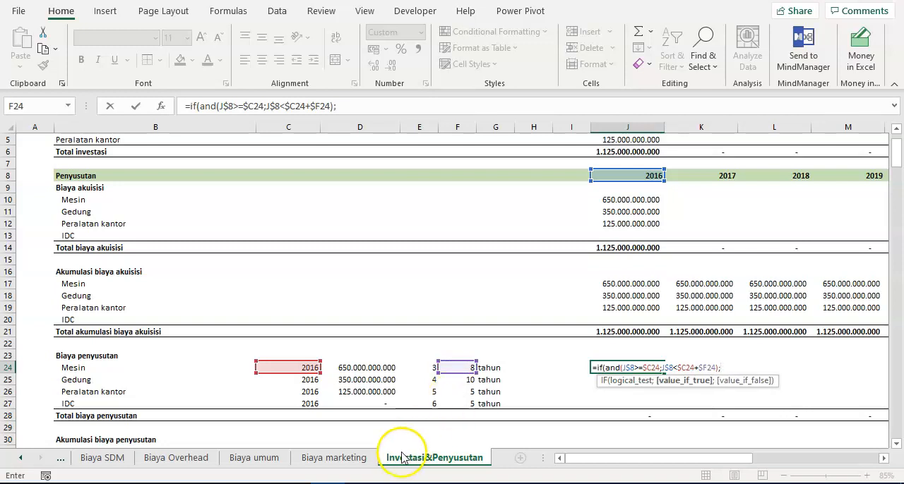
pyautogui.click(388, 367)
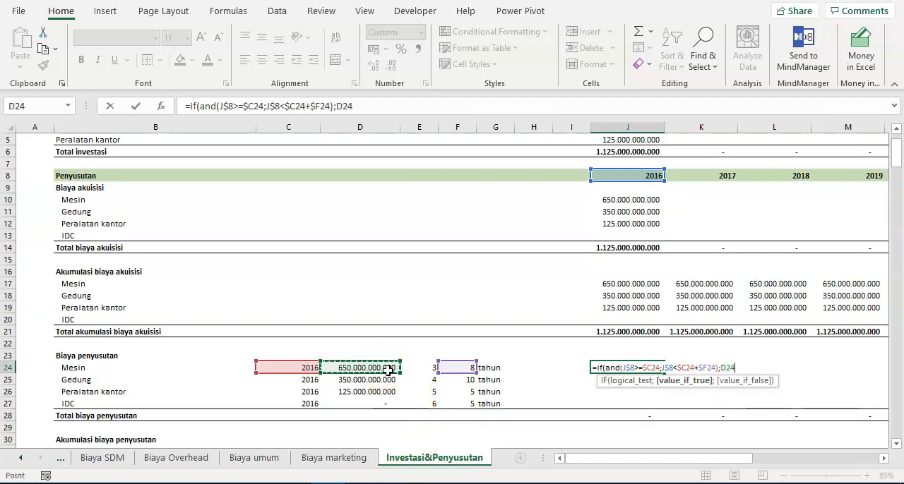
pyautogui.press('F4')
pyautogui.press('F4')
pyautogui.press('F4')
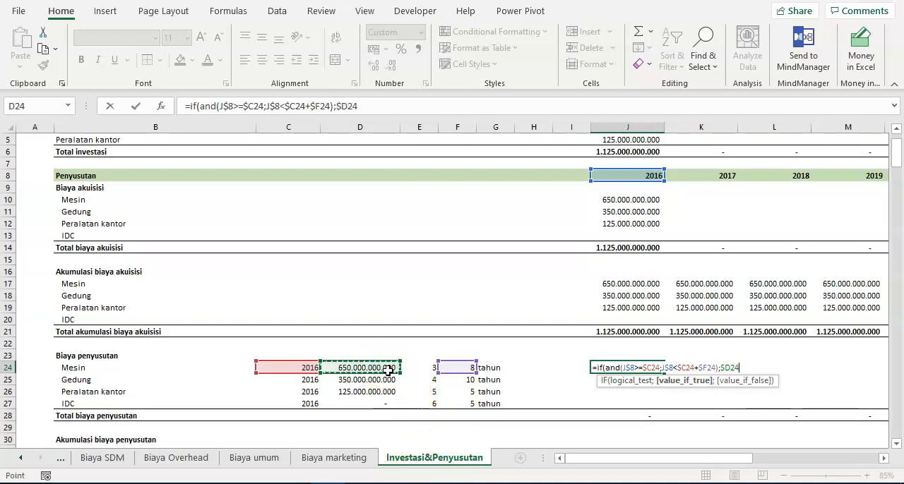
pyautogui.write('/')
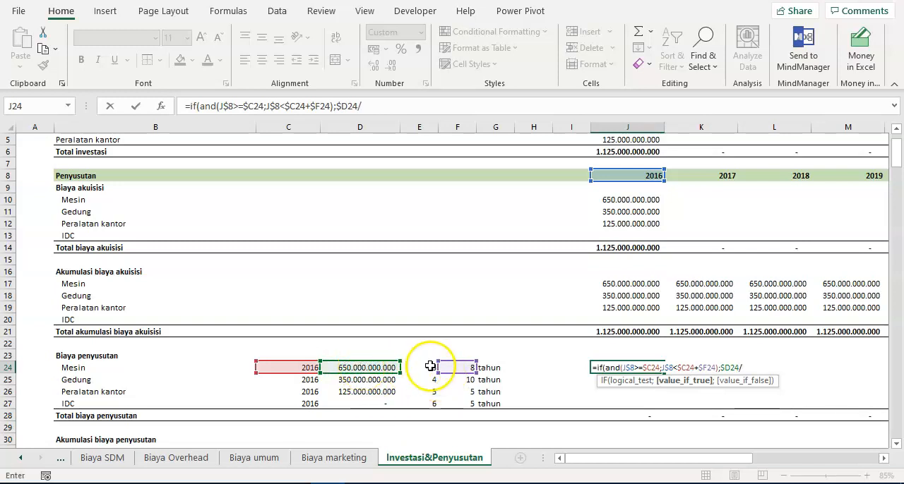
pyautogui.click(458, 367)
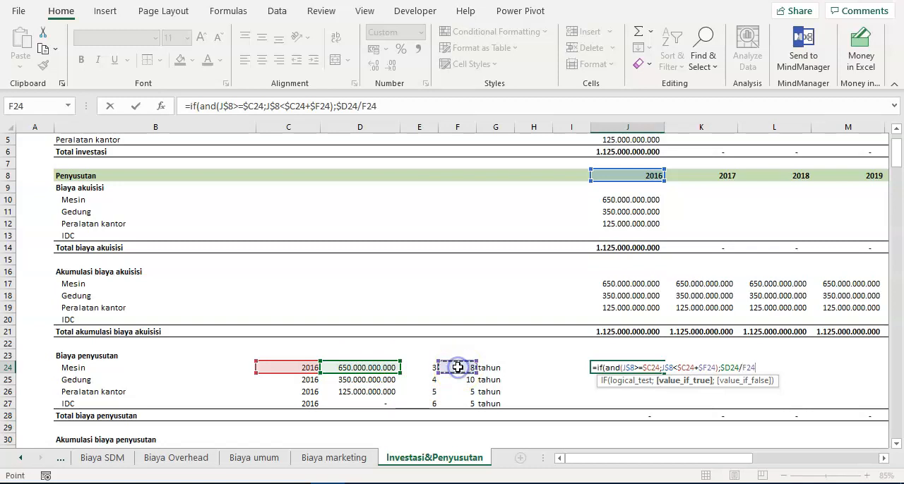
pyautogui.press('F4')
pyautogui.press('F4')
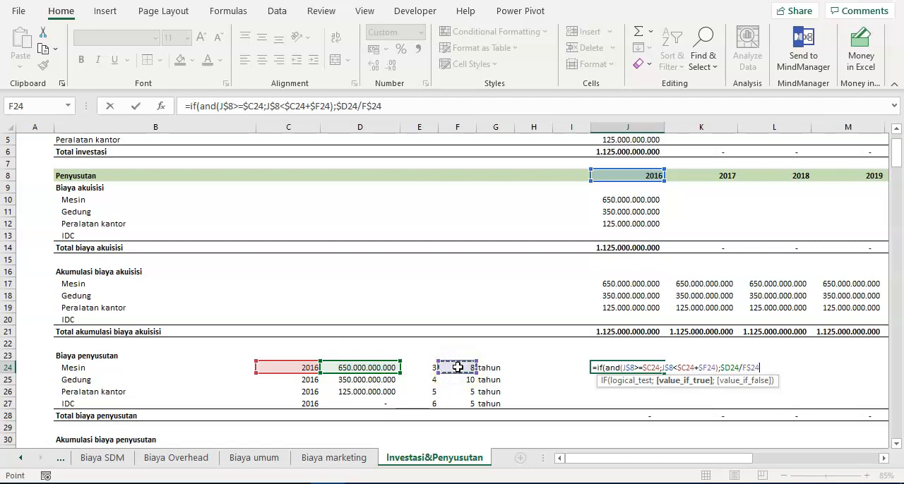
pyautogui.write(';')
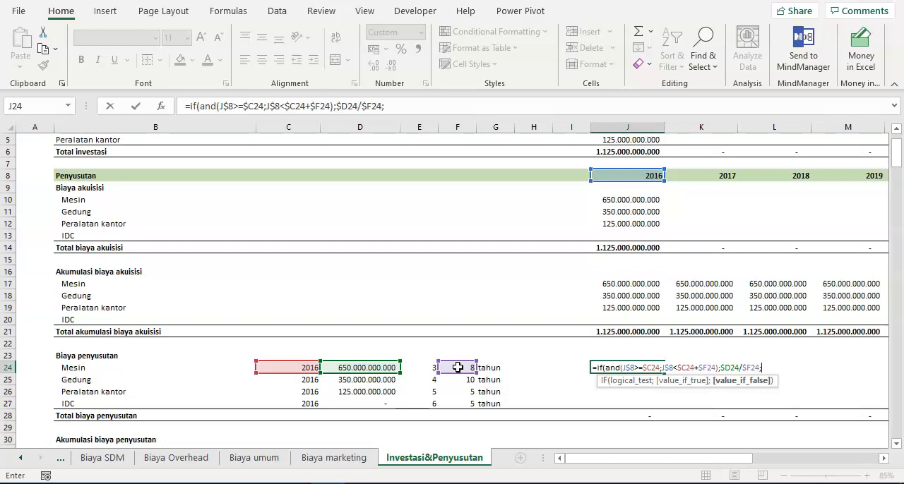
pyautogui.write(')')
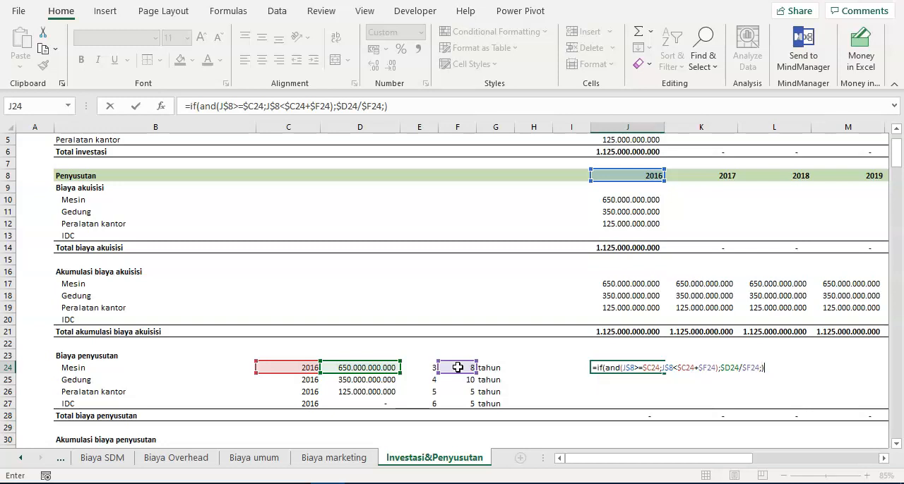
# - Set 0 as the IF formula's value if false and complete Mesin's 2016 depreciation formula in J24
pyautogui.press('BackSpace')
pyautogui.write('0)')
pyautogui.press('Return')
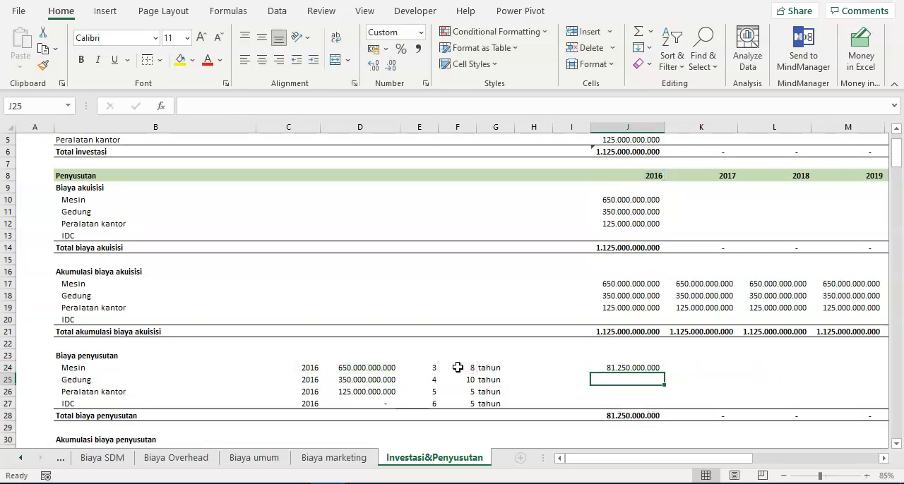
# - Open Mesin's 2016 depreciation formula in J24 to examine its conditions and the cells it references
pyautogui.click(622, 368)
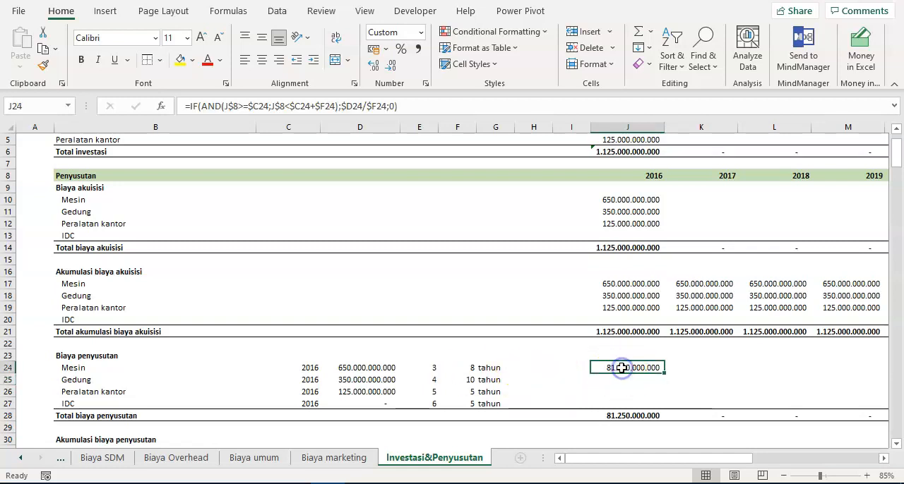
pyautogui.click(604, 368)
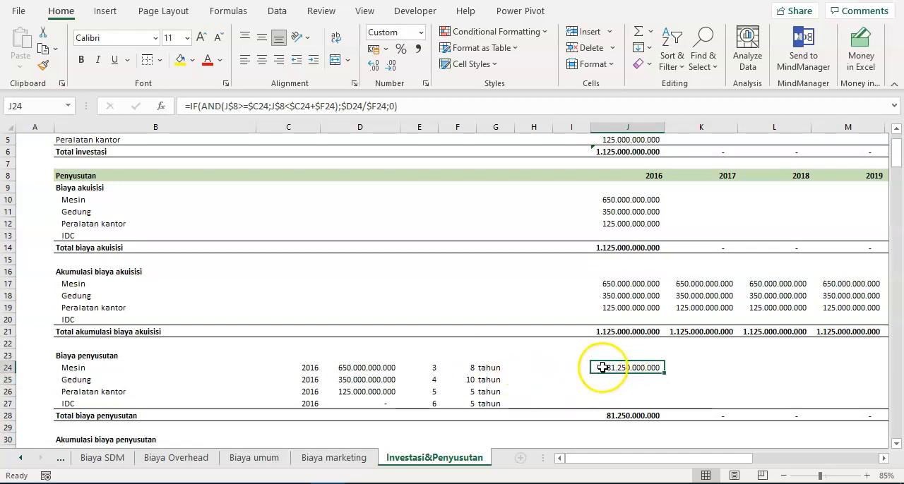
pyautogui.click(635, 367)
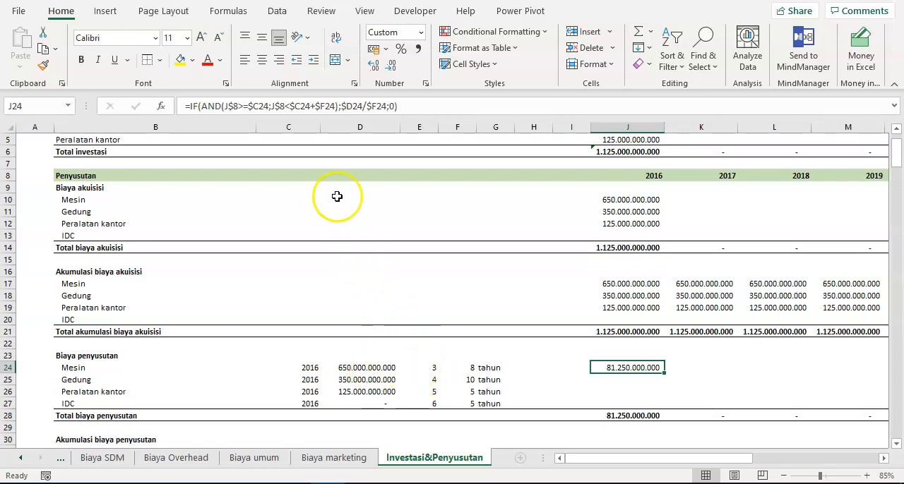
pyautogui.click(287, 109)
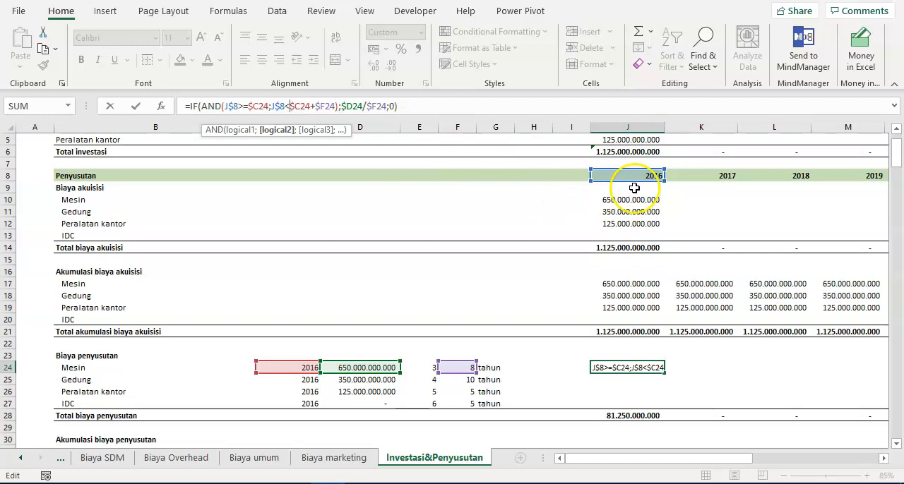
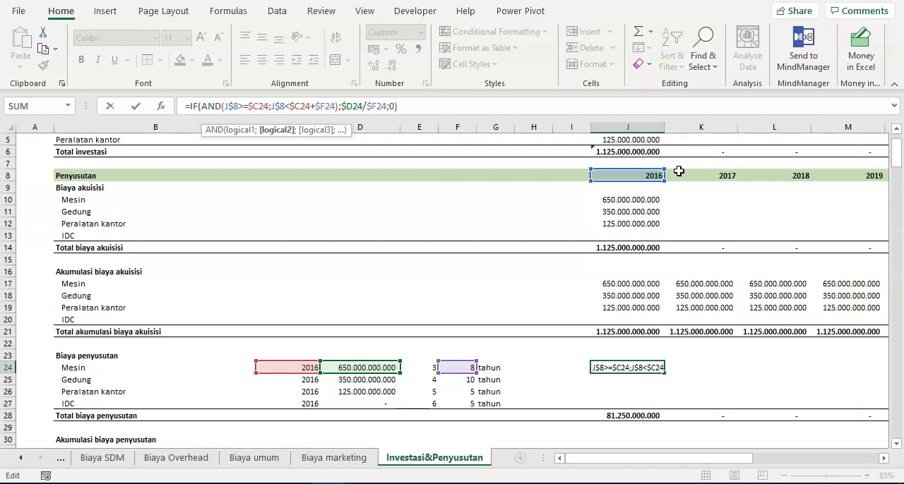
# - Complete Mesin's depreciation formula in J24 and copy it across the 2016–2026 columns, J24:T24
pyautogui.click(391, 106)
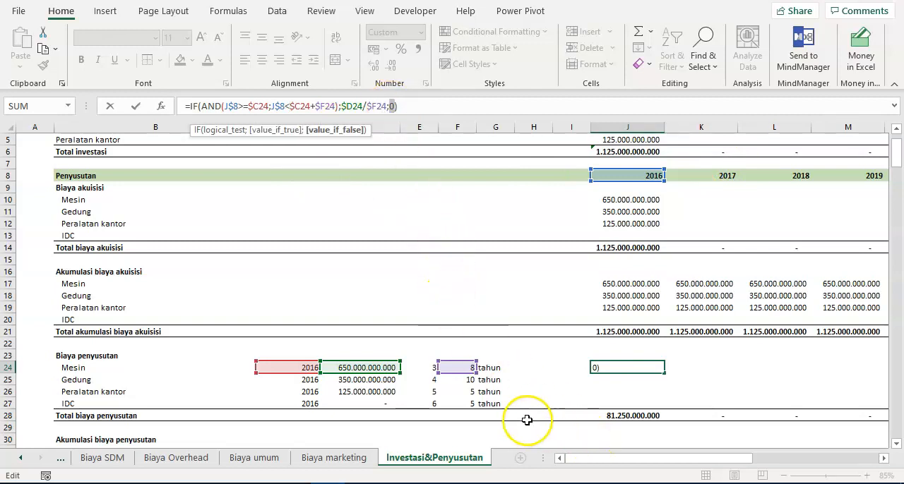
pyautogui.click(398, 106)
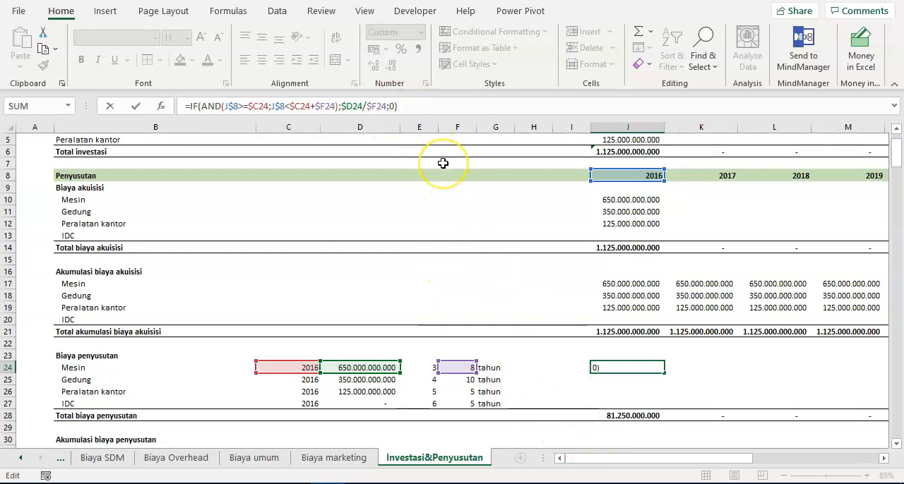
pyautogui.press('Return')
pyautogui.press('Up')
pyautogui.hotkey('ctrl', 'c')
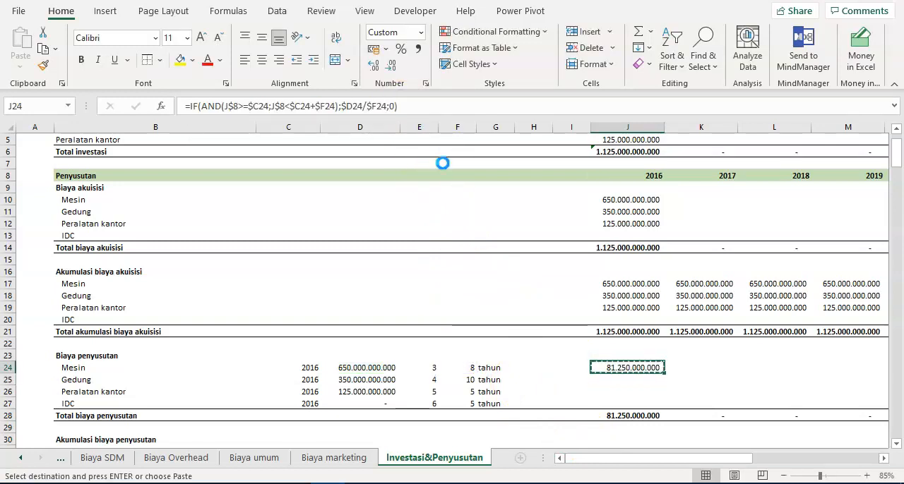
pyautogui.hotkey('ctrl', 'shift', 'Right')
pyautogui.hotkey('shift', 'Left')
pyautogui.hotkey('shift', 'Left')
pyautogui.hotkey('shift', 'Left')
pyautogui.hotkey('shift', 'Right')
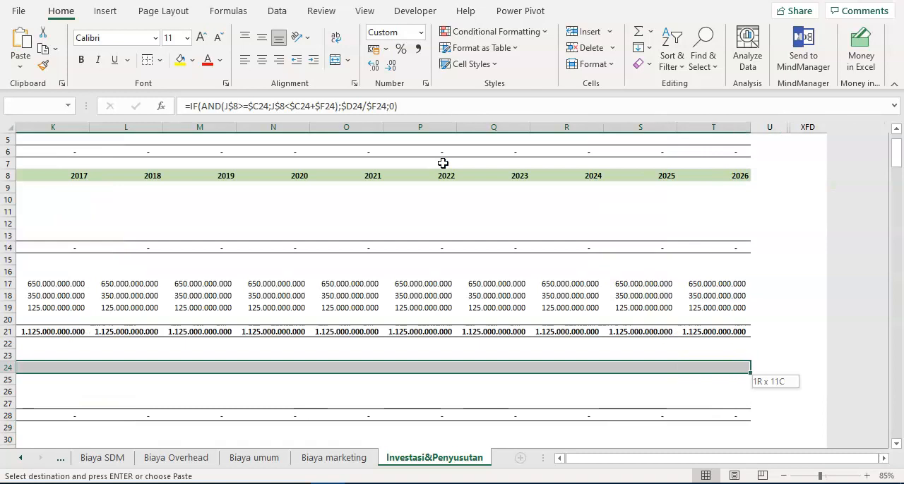
pyautogui.press('Return')
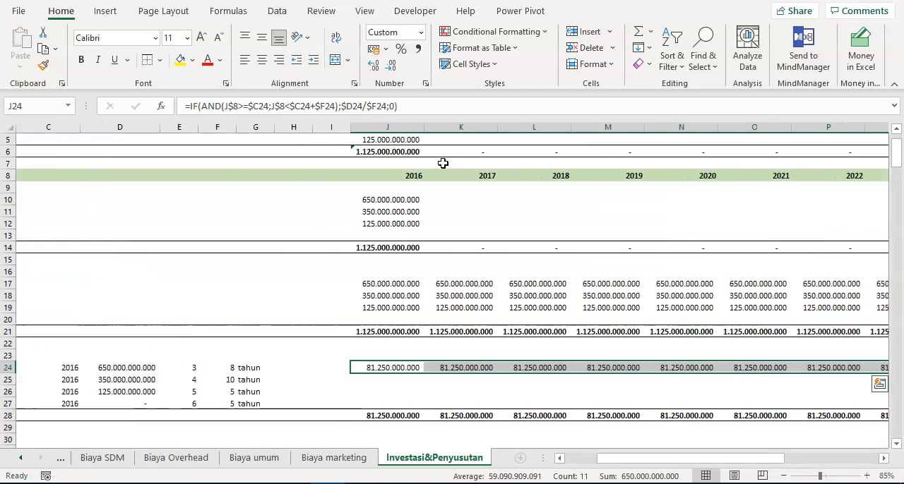
# - Check Mesin's depreciation values across the projection years in row 24
pyautogui.press('Right')
pyautogui.press('Right')
pyautogui.press('Right')
pyautogui.press('Right')
pyautogui.press('Right')
pyautogui.press('Right')
pyautogui.press('Right')
pyautogui.press('Right')
pyautogui.press('Right')
pyautogui.press('Left')
pyautogui.press('Left')
pyautogui.press('Left')
pyautogui.press('Left')
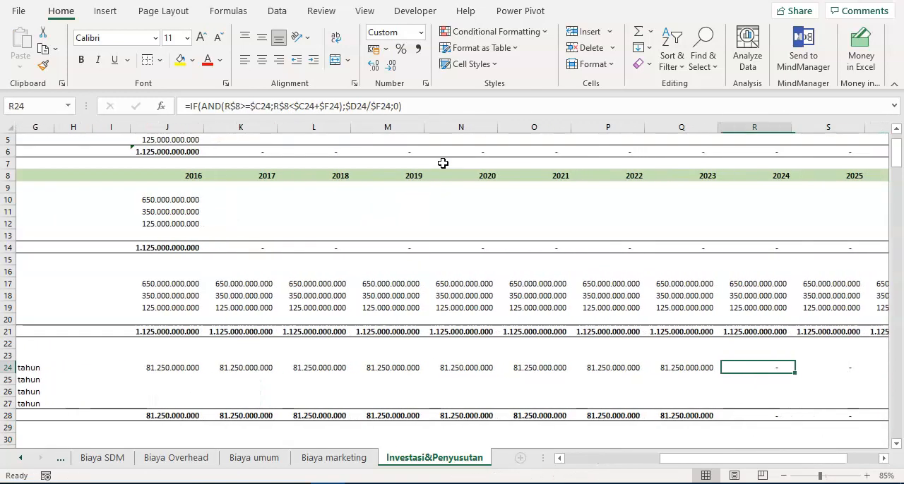
pyautogui.hotkey('ctrl', 'Left')
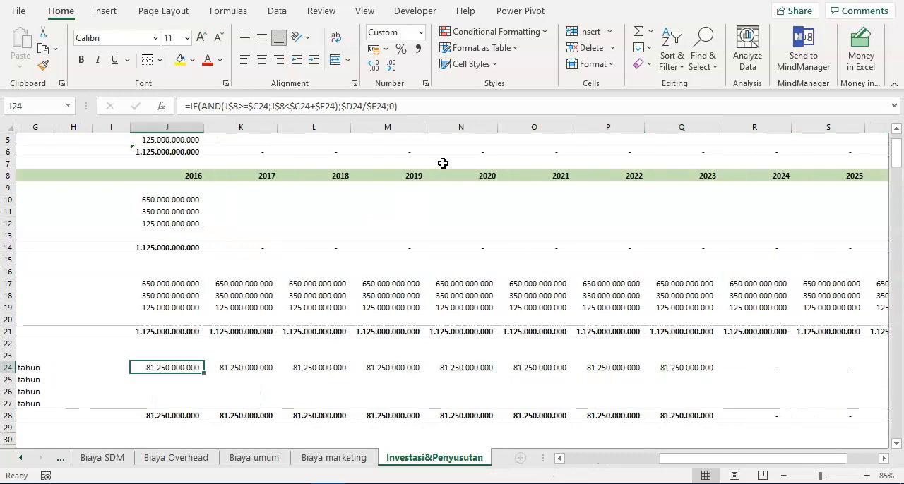
# - Examine the AND conditions and the true and false results in Mesin's 2016 depreciation formula in J24
pyautogui.press('F2')
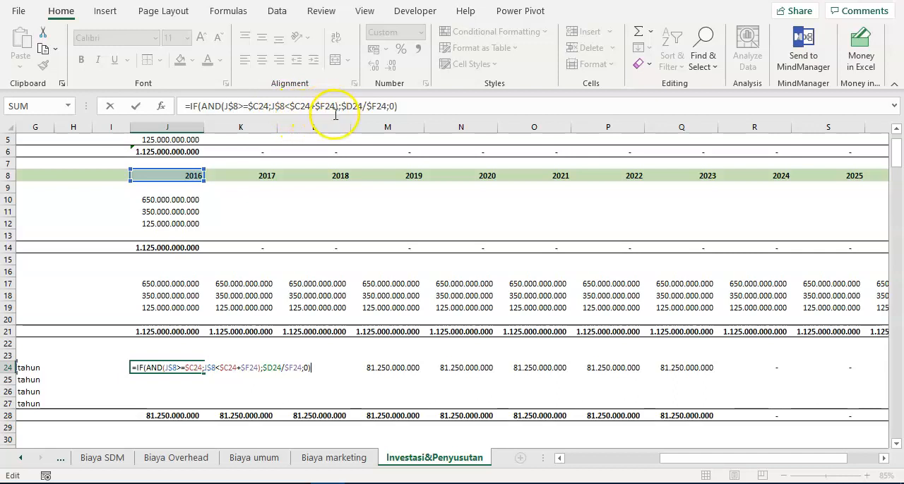
pyautogui.moveTo(720, 458); pyautogui.dragTo(656, 467)
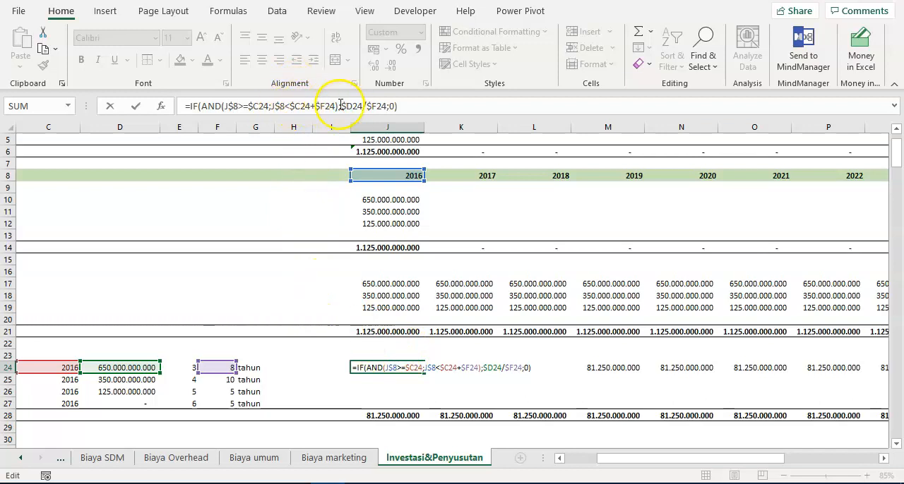
pyautogui.moveTo(341, 106); pyautogui.dragTo(387, 106)
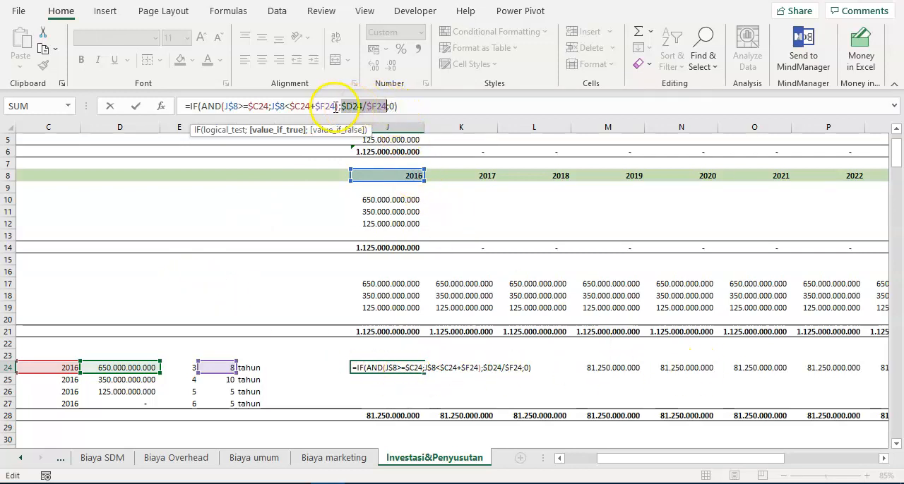
pyautogui.moveTo(340, 106); pyautogui.dragTo(223, 108)
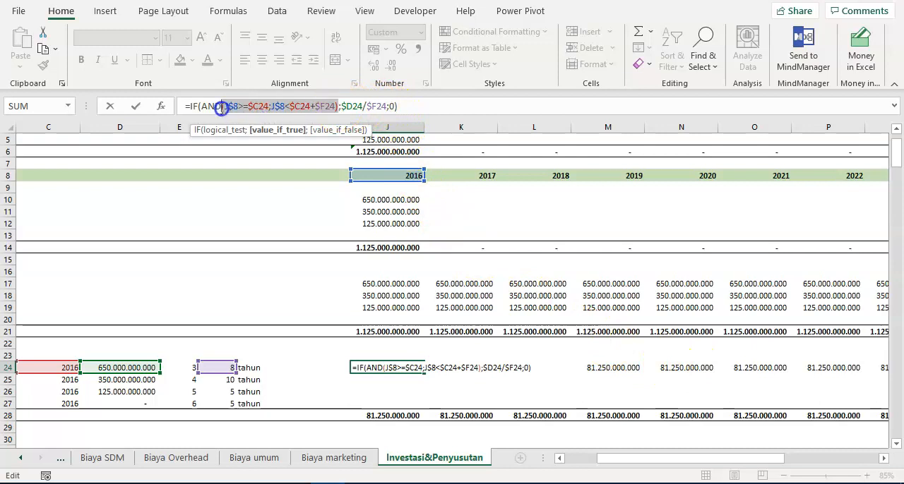
pyautogui.click(388, 107)
pyautogui.click(393, 107)
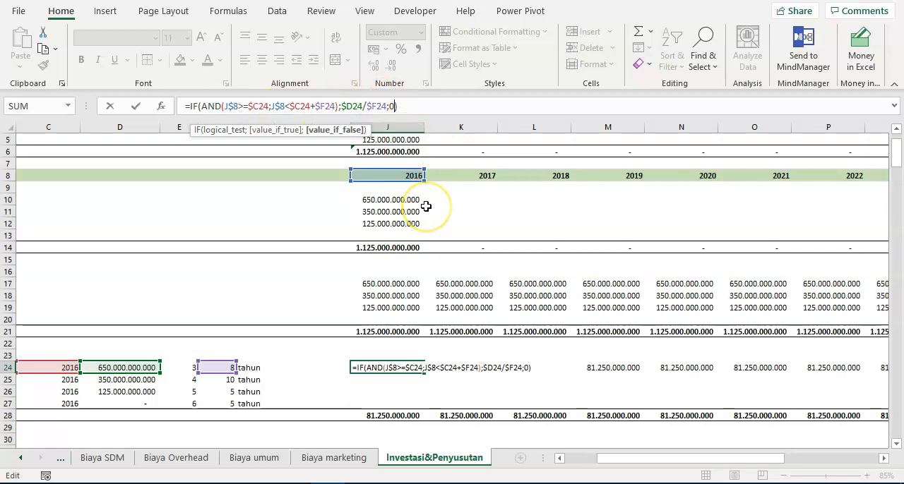
pyautogui.hotkey('ctrl', 'Return')
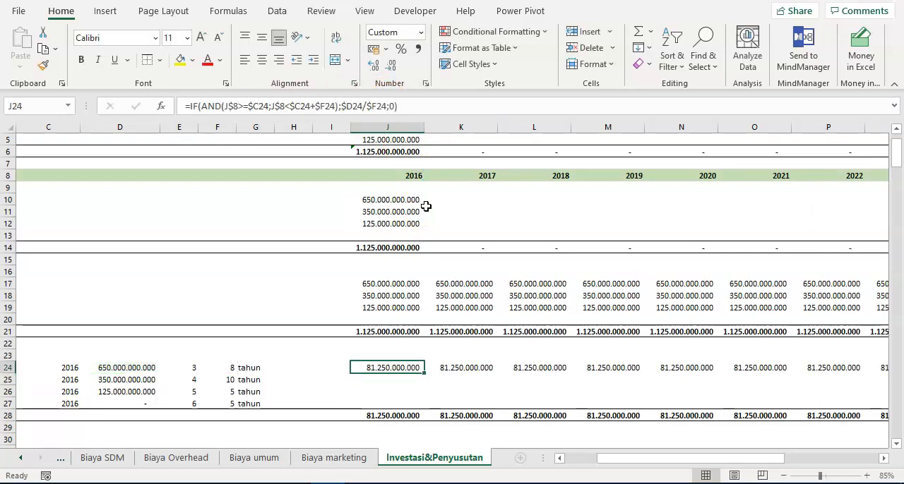
# - Copy Mesin's depreciation formulas from J24:T24 to the Gedung, Peralatan kantor and IDC rows, J25:T27
pyautogui.hotkey('ctrl', 'shift', 'Right')
pyautogui.hotkey('ctrl', 'c')
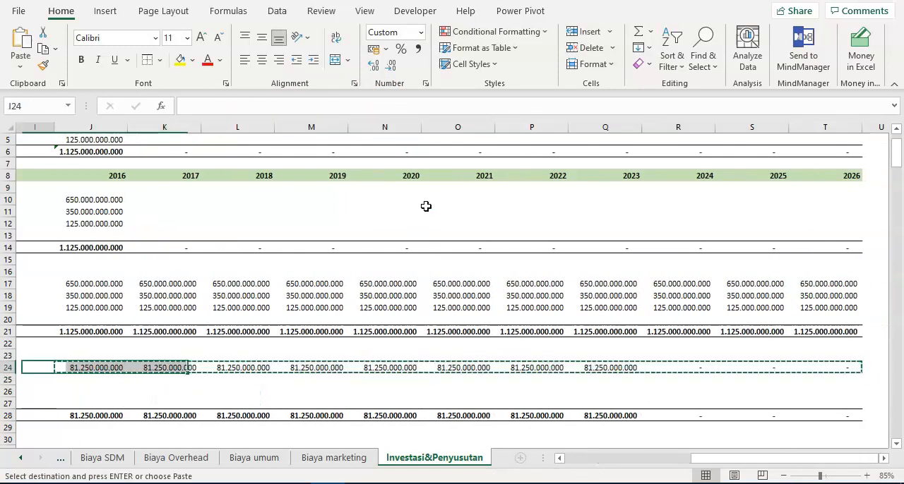
pyautogui.press('Down')
pyautogui.hotkey('shift', 'Down')
pyautogui.hotkey('shift', 'Down')
pyautogui.press('Return')
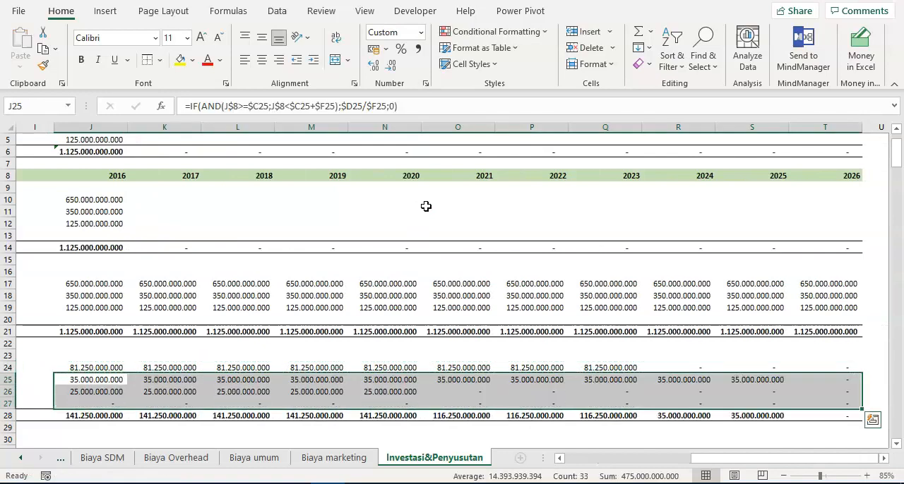
# - Review Gedung's depreciation across the projection years and its economic life in F25
pyautogui.hotkey('ctrl', 'Left')
pyautogui.hotkey('ctrl', 'Right')
pyautogui.hotkey('ctrl', 'Left')
pyautogui.hotkey('ctrl', 'Left')
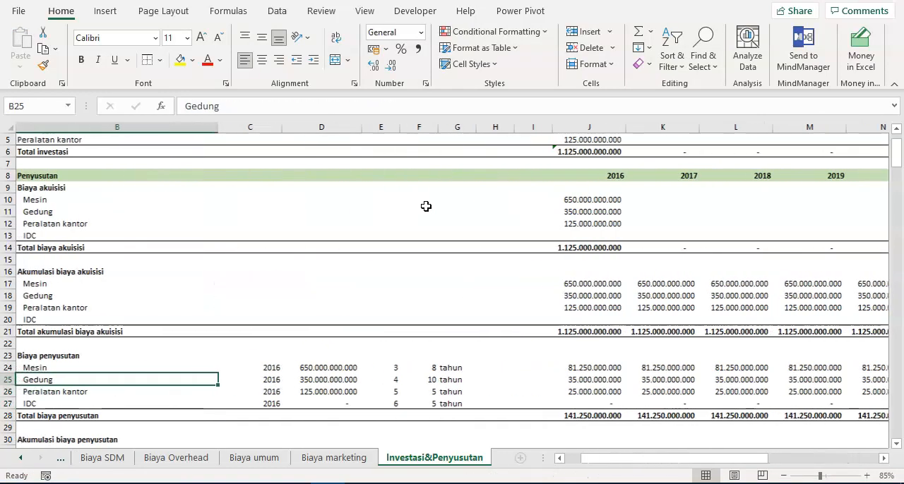
pyautogui.hotkey('ctrl', 'Right')
pyautogui.press('Left')
# - Compare Peralatan kantor's 2016–2020 depreciation in J26:N26 with its acquisition cost and its economic life in F26
pyautogui.press('Down')
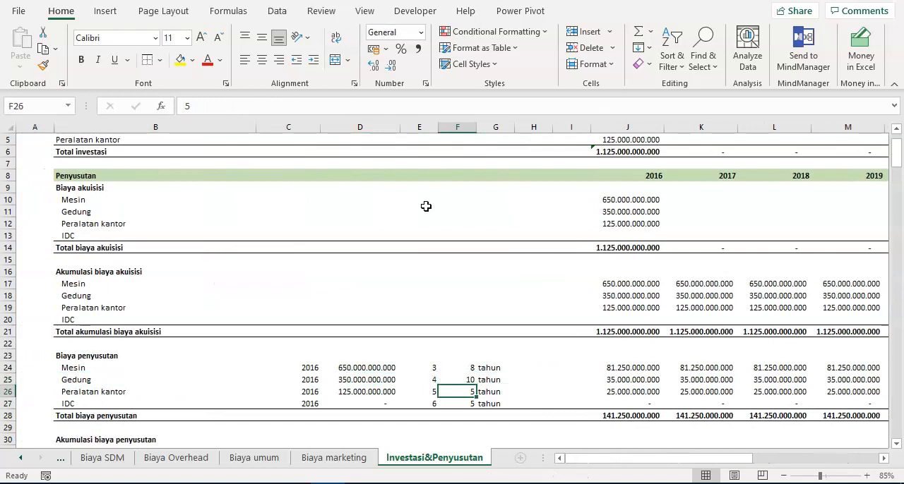
pyautogui.hotkey('ctrl', 'Right')
pyautogui.press('Right')
pyautogui.press('Right')
pyautogui.press('Right')
pyautogui.press('Right')
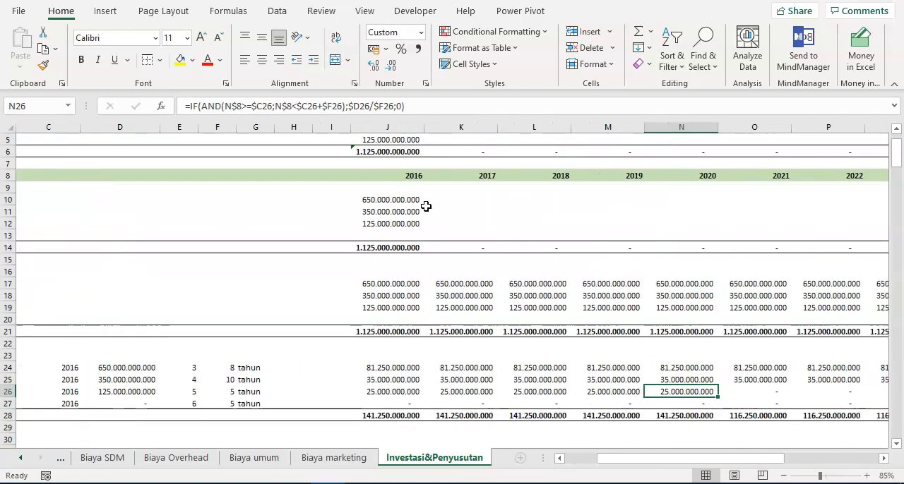
pyautogui.hotkey('shift', 'Left')
pyautogui.hotkey('shift', 'Left')
pyautogui.hotkey('shift', 'Left')
pyautogui.hotkey('shift', 'Left')
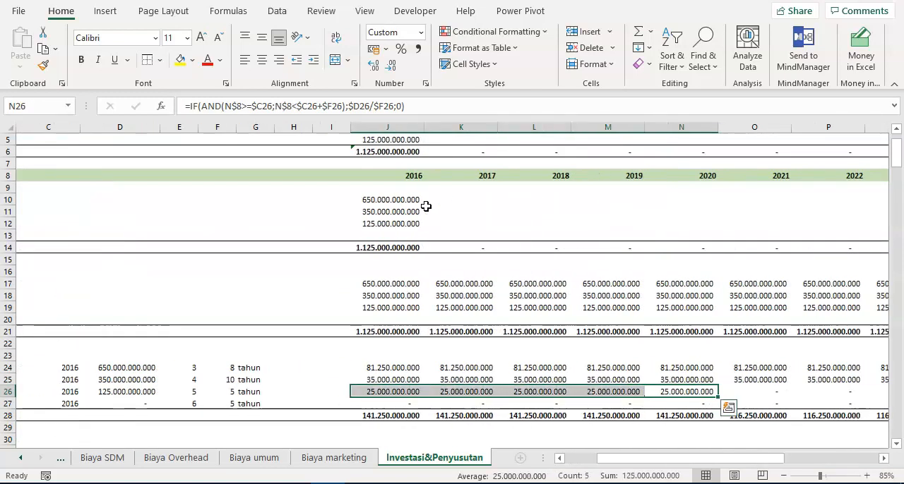
pyautogui.hotkey('ctrl', 'Left')
pyautogui.hotkey('ctrl', 'Left')
pyautogui.hotkey('ctrl', 'Left')
pyautogui.hotkey('ctrl', 'Right')
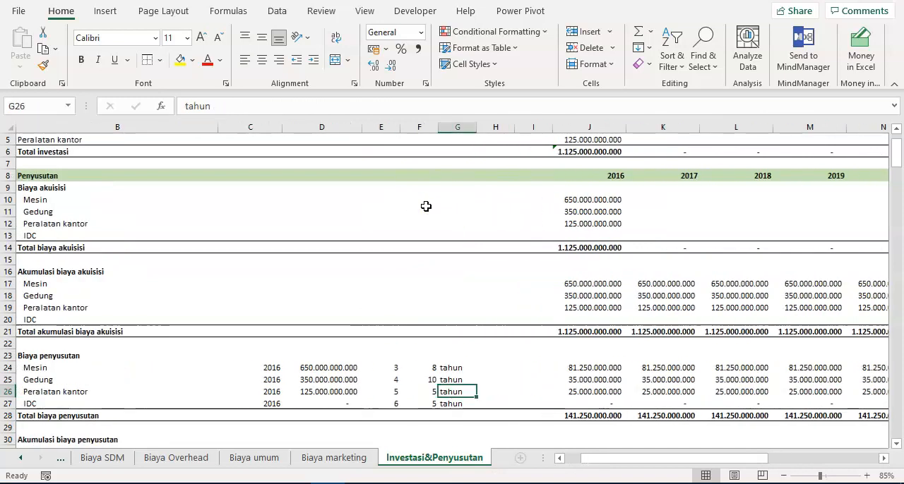
pyautogui.press('Left')
pyautogui.press('Right')
pyautogui.press('Right')
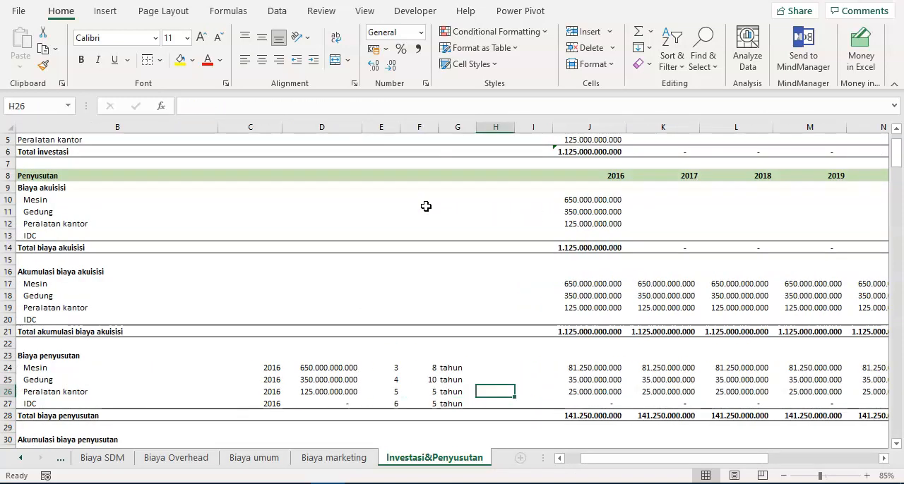
pyautogui.press('Left')
pyautogui.press('Left')
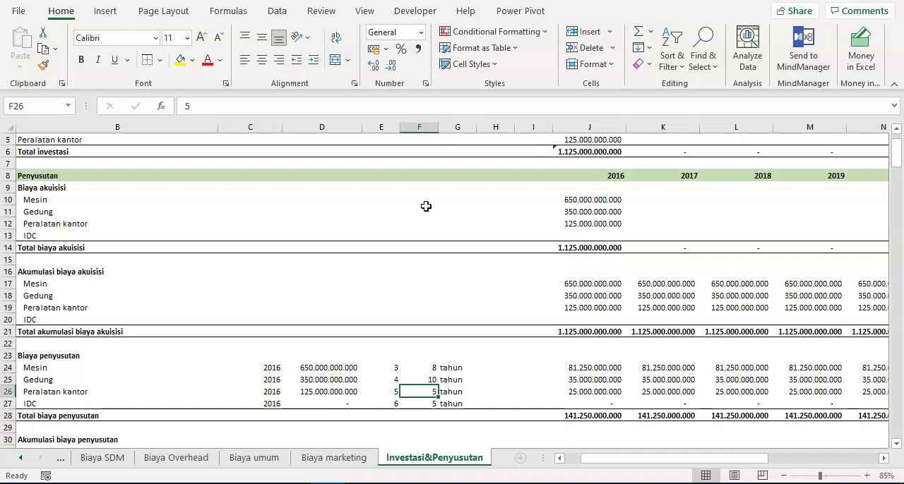
# - Test Mesin's economic life at 12 years in F24 and check its depreciation through 2026
pyautogui.press('Up')
pyautogui.press('Up')
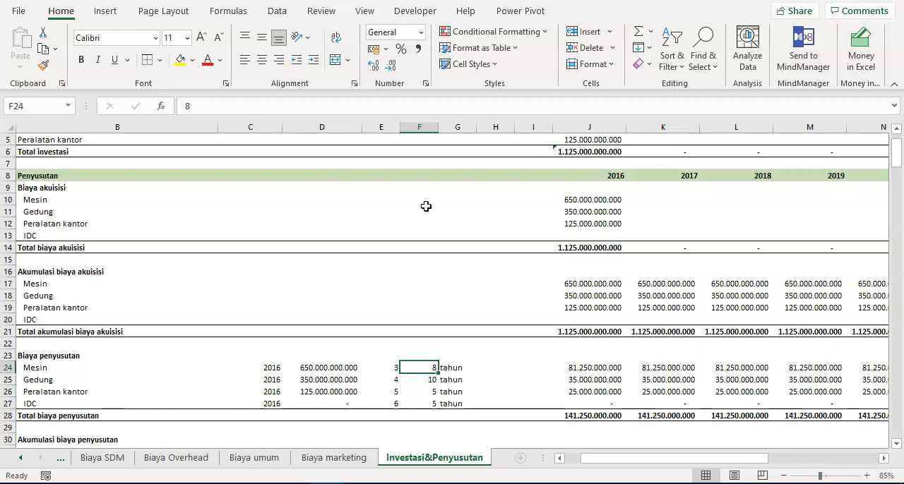
pyautogui.write('1')
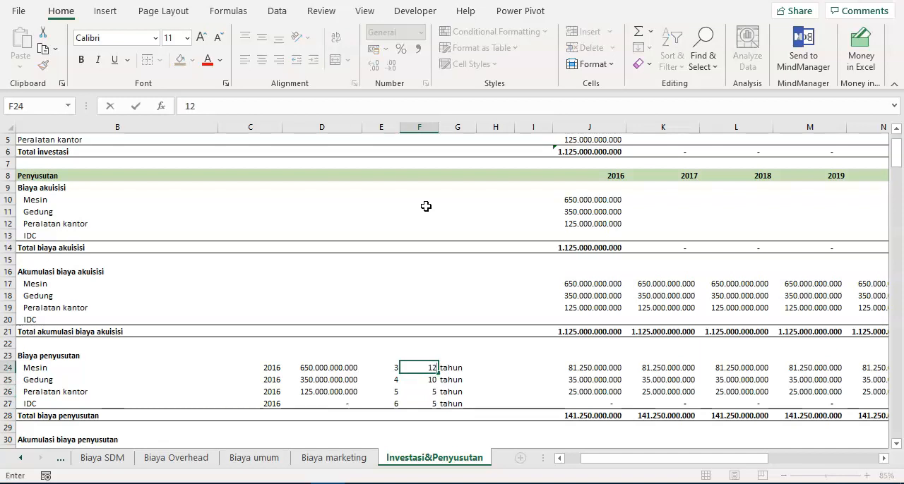
pyautogui.write('2')
pyautogui.press('Return')
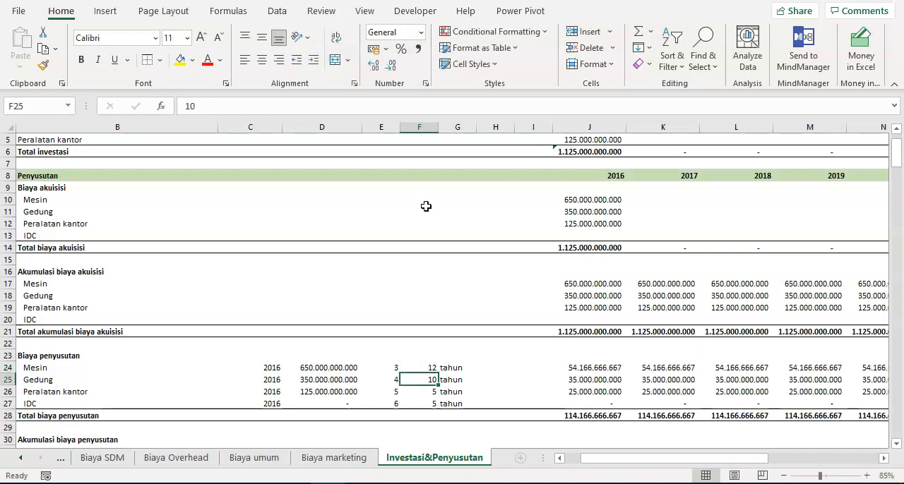
pyautogui.press('Up')
pyautogui.press('Right')
pyautogui.press('Right')
pyautogui.press('Right')
pyautogui.press('Right')
pyautogui.press('Right')
pyautogui.press('Right')
pyautogui.press('Right')
pyautogui.press('Right')
pyautogui.press('Right')
pyautogui.press('Right')
pyautogui.press('Right')
pyautogui.press('Right')
pyautogui.press('Right')
pyautogui.press('Right')
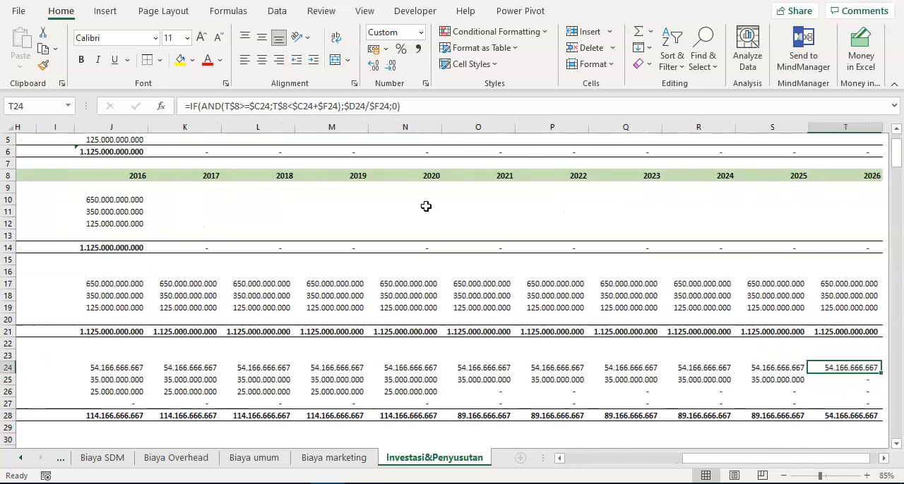
pyautogui.hscroll(3, 425, 206)
pyautogui.hotkey('ctrl', 'Left')
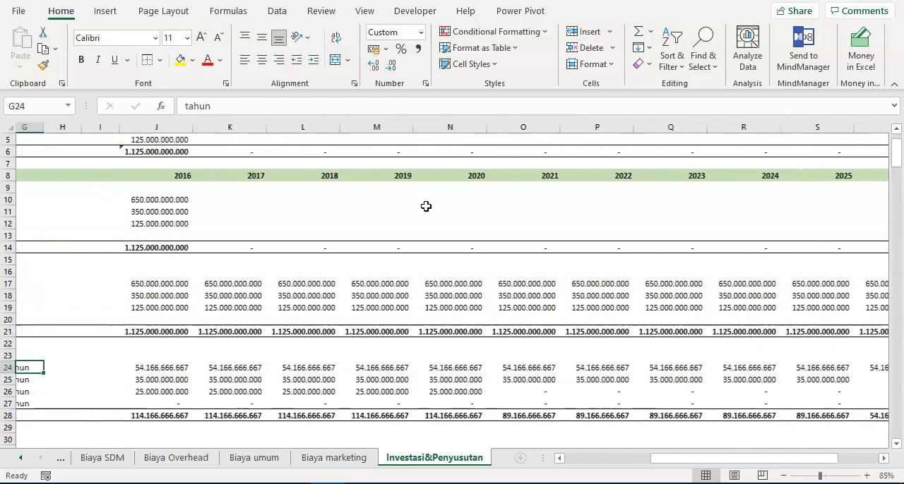
# - Test Mesin's economic life at 3 years in F24 and check its 2016–2018 depreciation in J24:L24
pyautogui.hotkey('ctrl', 'Left')
pyautogui.hotkey('ctrl', 'Right')
pyautogui.press('Left')
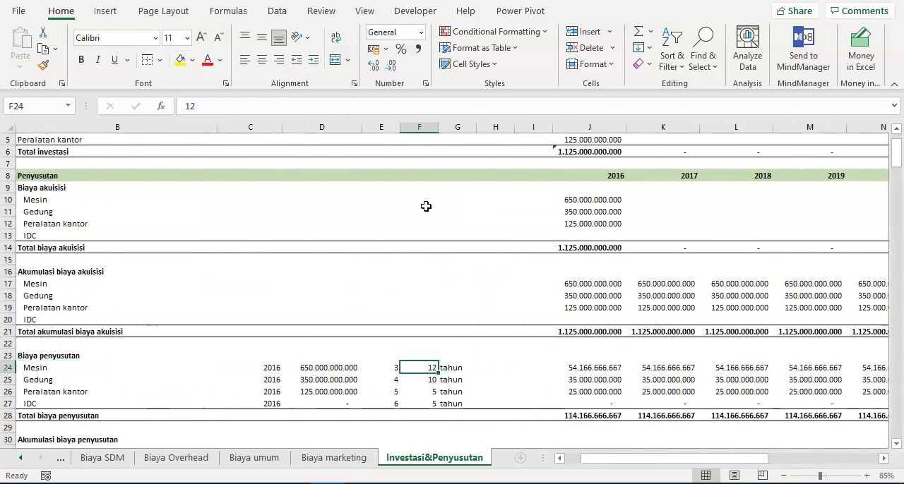
pyautogui.write('3')
pyautogui.press('Right')
pyautogui.hotkey('ctrl', 'Right')
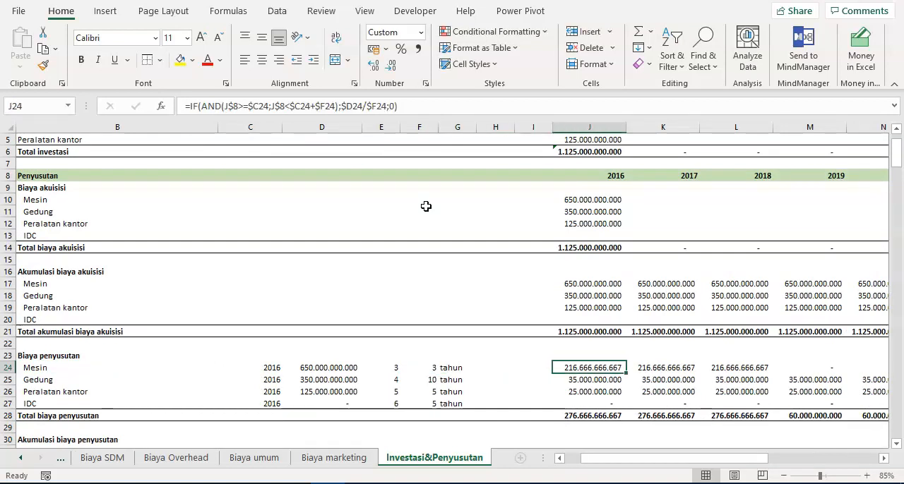
pyautogui.hotkey('shift', 'Right')
pyautogui.hotkey('shift', 'Right')
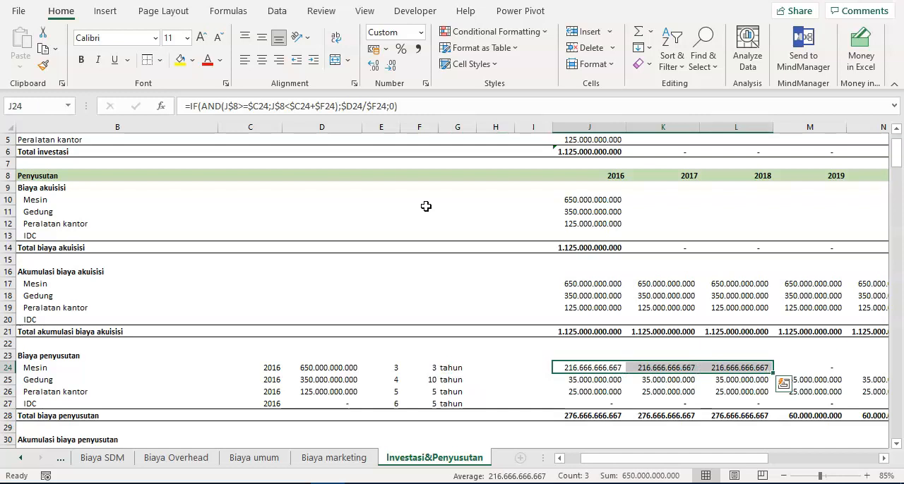
pyautogui.press('Left')
pyautogui.press('Left')
pyautogui.press('Left')
pyautogui.press('Left')
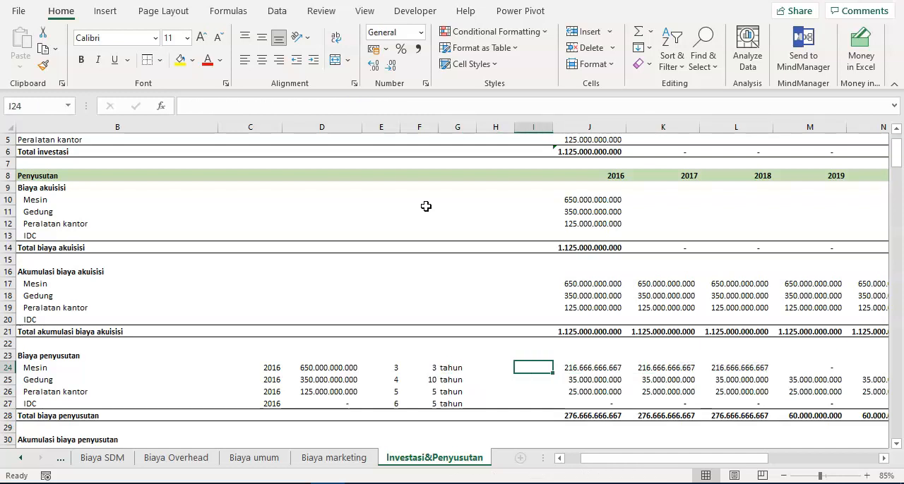
pyautogui.press('Left')
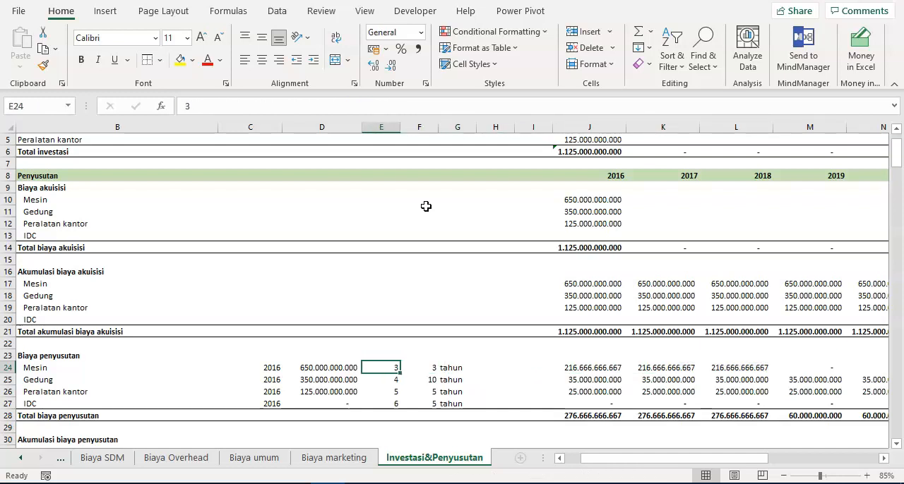
pyautogui.write('8')
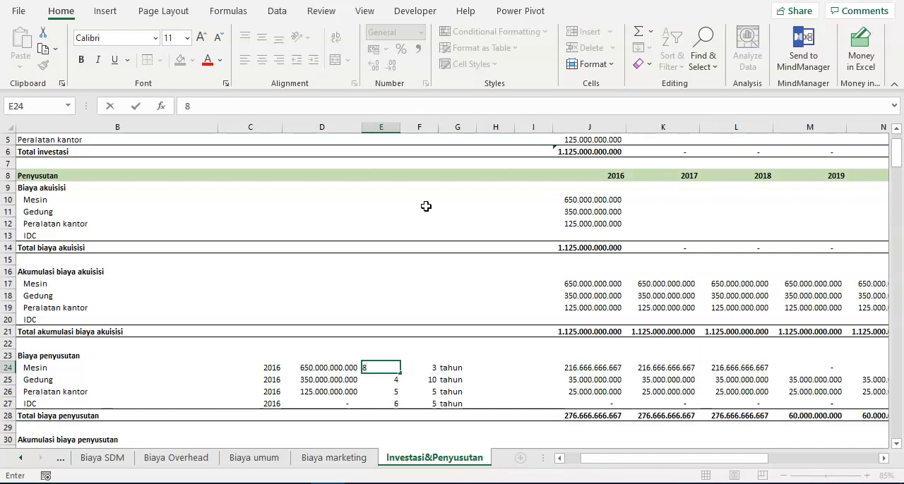
pyautogui.press('Return')
pyautogui.press('Up')
pyautogui.write('3')
pyautogui.press('Return')
pyautogui.press('Up')
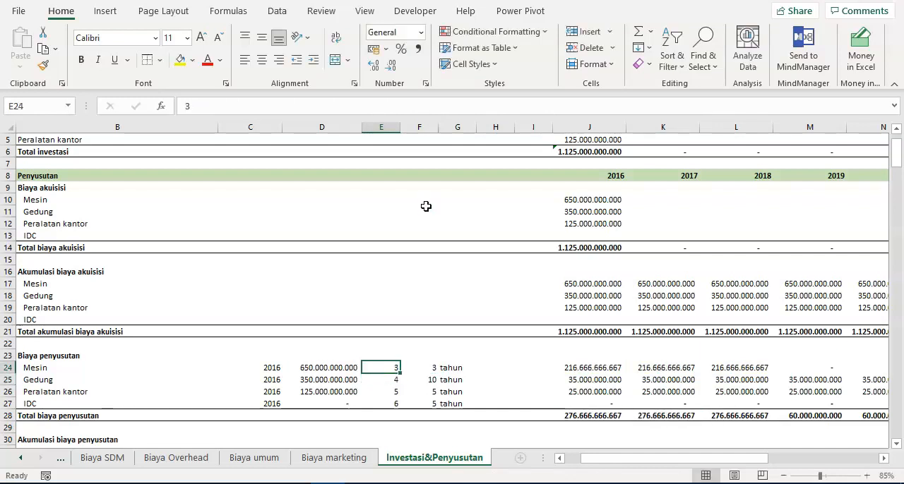
# - Set Mesin's economic life in F24 to 8 years
pyautogui.press('Right')
pyautogui.write('8')
pyautogui.press('Return')
pyautogui.press('Return')
pyautogui.press('Return')
pyautogui.press('Return')
pyautogui.press('Return')
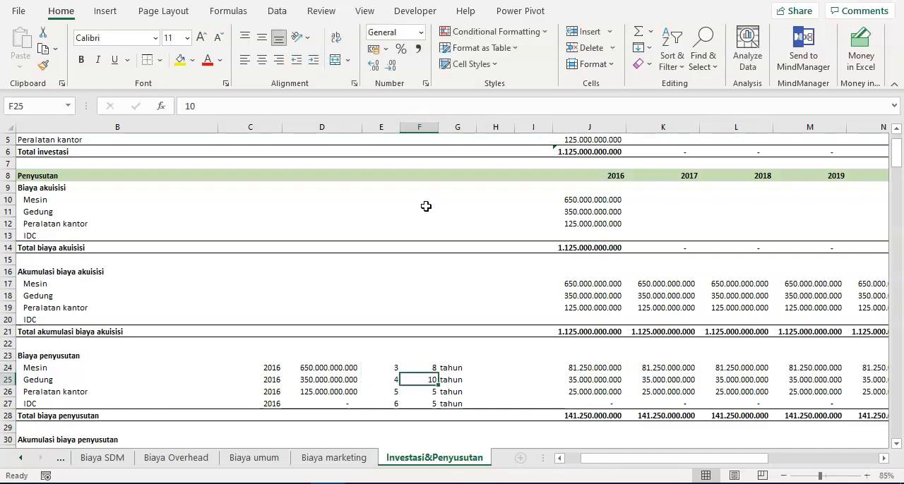
# - Enter =I31+J24 in J31 as Mesin's 2016 accumulated depreciation under Akumulasi biaya penyusutan
pyautogui.hotkey('ctrl', 'Left')
pyautogui.press('Right')
pyautogui.press('Down')
pyautogui.press('Down')
pyautogui.press('Down')
pyautogui.press('Down')
pyautogui.press('Down')
pyautogui.press('Down')
pyautogui.press('Down')
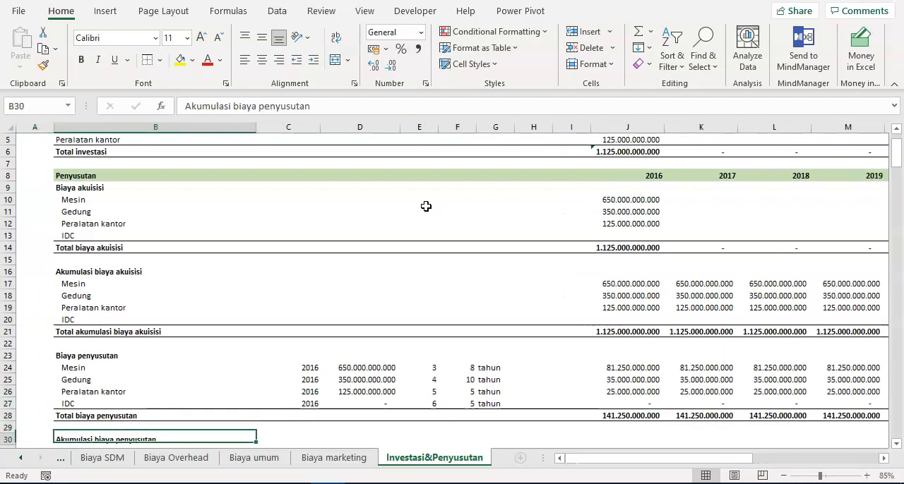
pyautogui.press('Up')
pyautogui.press('Up')
pyautogui.press('Up')
pyautogui.press('Up')
pyautogui.press('Up')
pyautogui.press('Up')
pyautogui.press('Down')
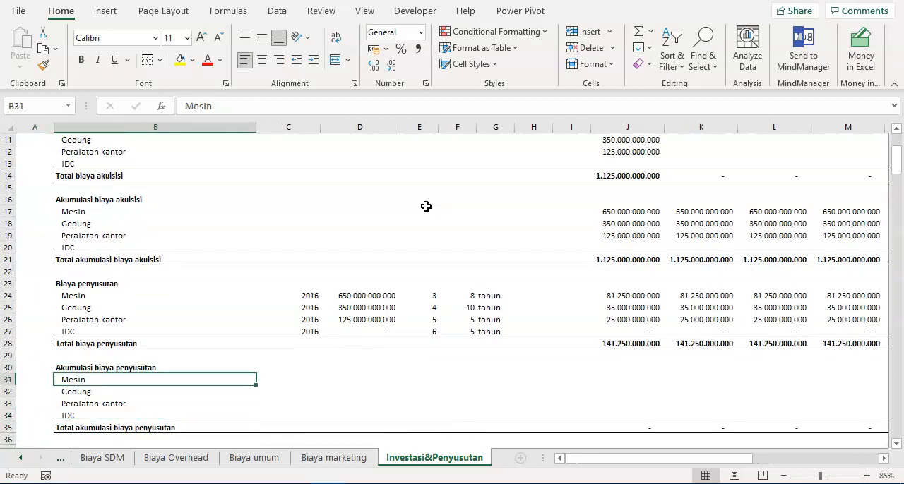
pyautogui.press('Right')
pyautogui.press('Right')
pyautogui.press('Right')
pyautogui.press('Right')
pyautogui.press('Right')
pyautogui.press('Right')
pyautogui.press('Right')
pyautogui.press('Right')
pyautogui.write('=')
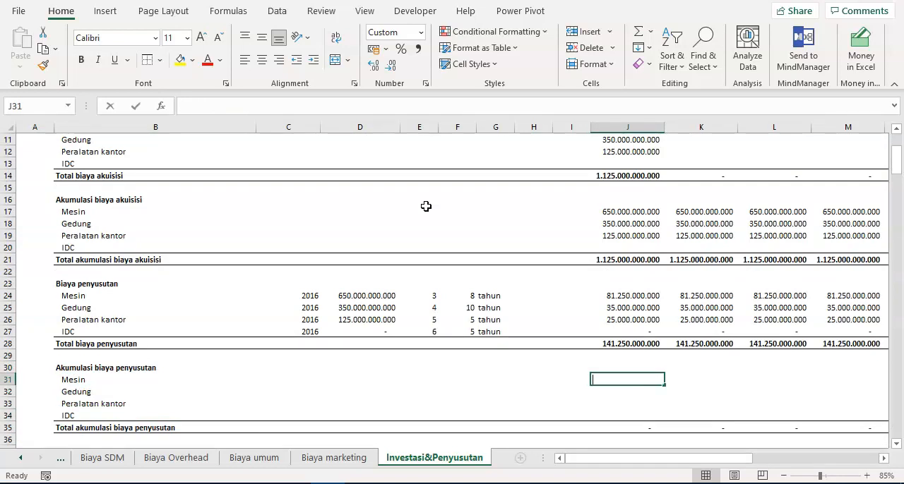
pyautogui.press('Left')
pyautogui.write('+')
pyautogui.press('Up')
pyautogui.press('Up')
pyautogui.press('Up')
pyautogui.press('Up')
pyautogui.press('Up')
pyautogui.press('Up')
pyautogui.press('Up')
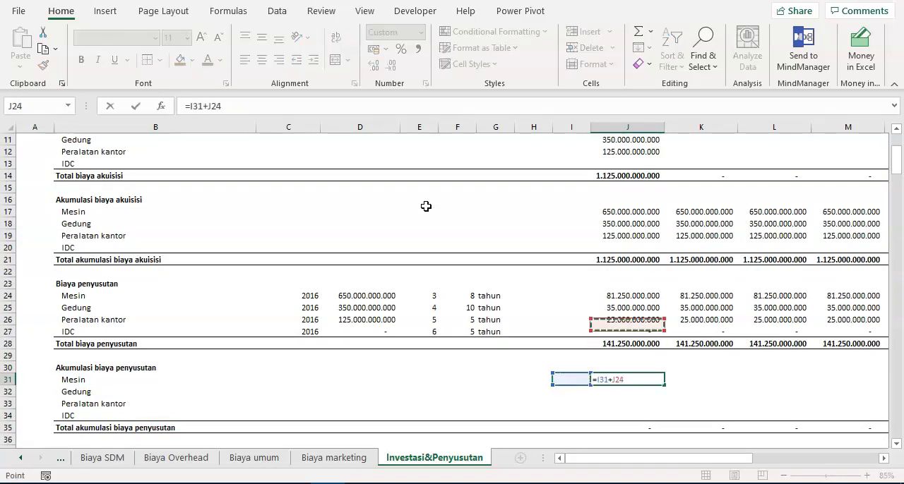
pyautogui.press('Return')
# - Copy the accumulated depreciation formula from J31 to all four asset rows and every projection year, J31:T34
pyautogui.press('Up')
pyautogui.hotkey('ctrl', 'c')
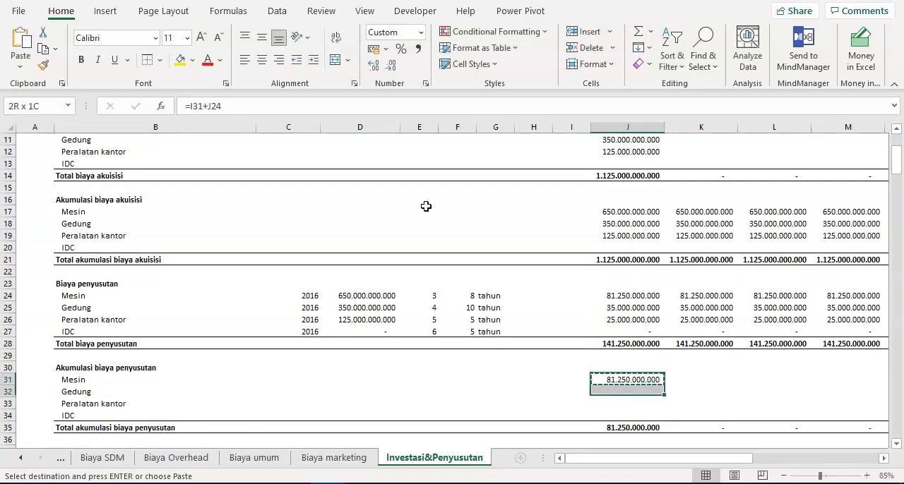
pyautogui.hotkey('shift', 'Down')
pyautogui.hotkey('shift', 'Down')
pyautogui.hotkey('shift', 'Down')
pyautogui.hotkey('shift', 'Right')
pyautogui.hotkey('shift', 'Right')
pyautogui.hotkey('shift', 'Right')
pyautogui.hotkey('shift', 'Right')
pyautogui.hotkey('shift', 'Right')
pyautogui.hotkey('shift', 'Right')
pyautogui.hotkey('shift', 'Right')
pyautogui.hotkey('shift', 'Right')
pyautogui.hotkey('shift', 'Right')
pyautogui.hotkey('shift', 'Right')
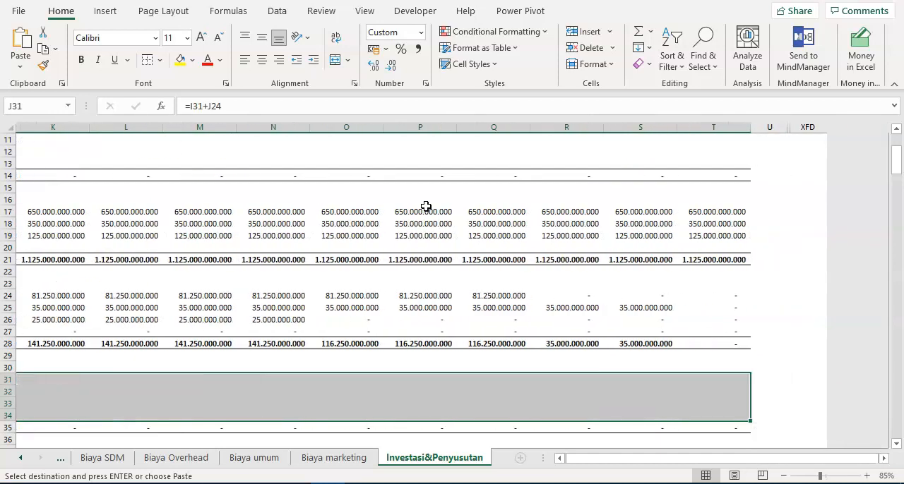
pyautogui.press('Return')
# - Enter =J17-J31 in J38 as Mesin's 2016 book value, subtracting accumulated depreciation from accumulated acquisition cost
pyautogui.hotkey('ctrl', 'Left')
pyautogui.press('Left')
pyautogui.press('Right')
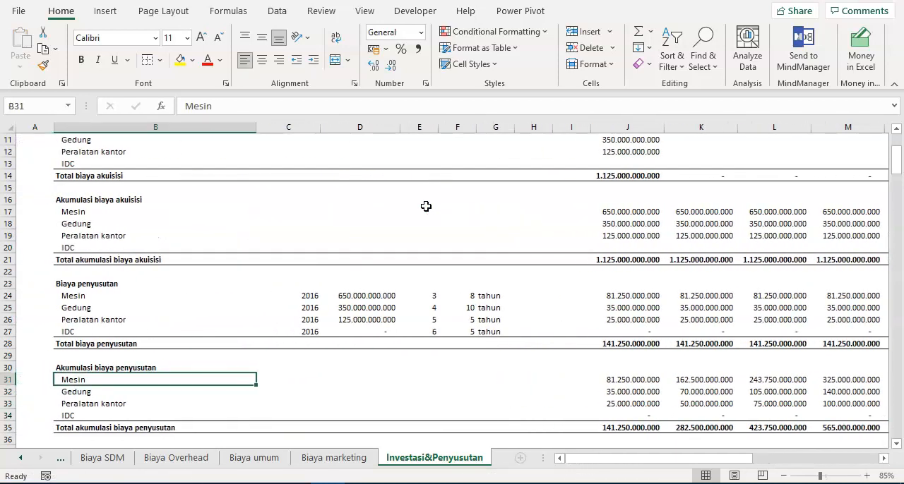
pyautogui.hotkey('ctrl', 'Down')
pyautogui.hotkey('ctrl', 'Down')
pyautogui.hotkey('ctrl', 'Down')
pyautogui.hotkey('ctrl', 'Up')
pyautogui.press('Down')
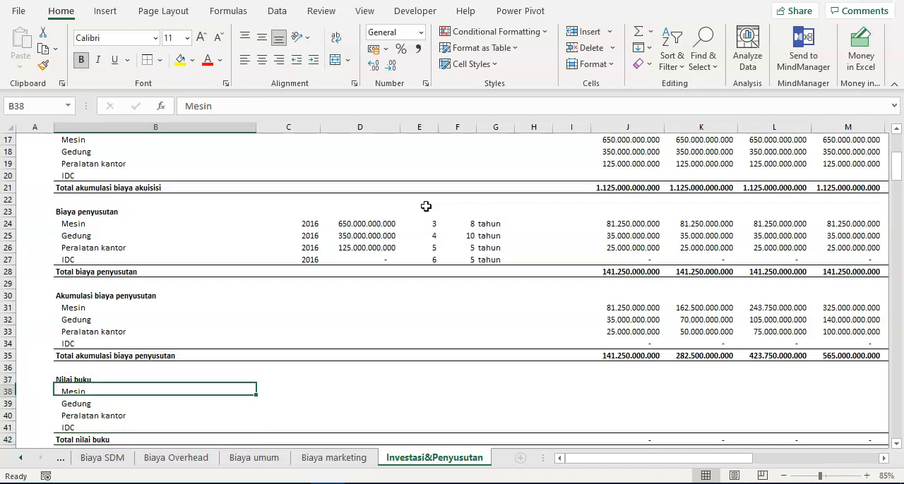
pyautogui.press('Right')
pyautogui.press('Right')
pyautogui.press('Right')
pyautogui.press('Right')
pyautogui.press('Right')
pyautogui.press('Right')
pyautogui.press('Right')
pyautogui.press('Right')
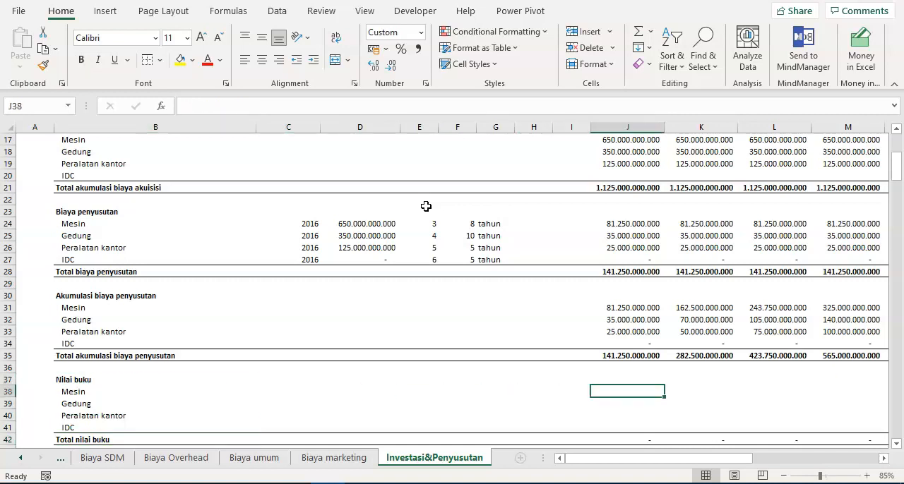
pyautogui.write('=')
pyautogui.press('Up')
pyautogui.press('Up')
pyautogui.press('Up')
pyautogui.press('Up')
pyautogui.press('Up')
pyautogui.press('Up')
pyautogui.press('Up')
pyautogui.press('Up')
pyautogui.press('Up')
pyautogui.press('Up')
pyautogui.press('Up')
pyautogui.press('Up')
pyautogui.press('Up')
pyautogui.press('Up')
pyautogui.press('Up')
pyautogui.press('Up')
pyautogui.press('Up')
pyautogui.press('Up')
pyautogui.press('Up')
pyautogui.press('Up')
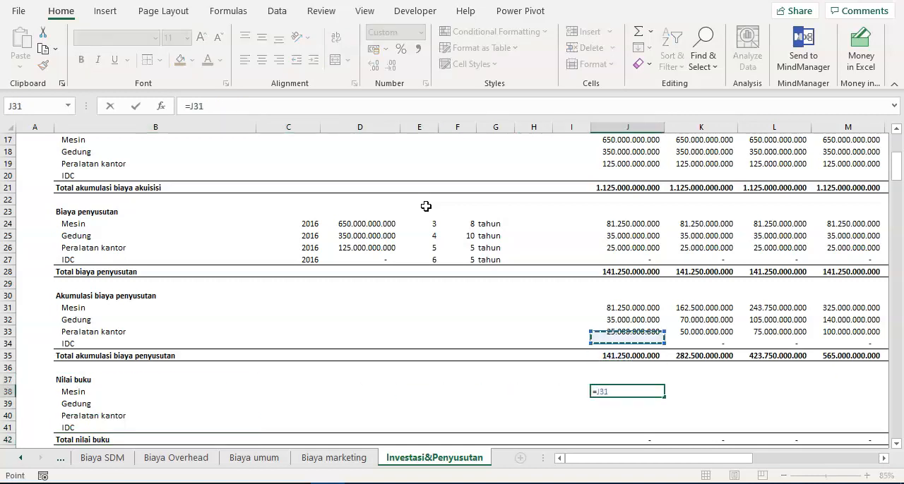
pyautogui.press('Up')
pyautogui.press('Up')
pyautogui.press('Up')
pyautogui.press('Down')
pyautogui.press('Down')
pyautogui.press('Down')
pyautogui.write('-')
pyautogui.press('Up')
pyautogui.press('Up')
pyautogui.press('Up')
pyautogui.press('Up')
pyautogui.press('Up')
pyautogui.press('Up')
pyautogui.press('Up')
pyautogui.press('Return')
pyautogui.press('Up')
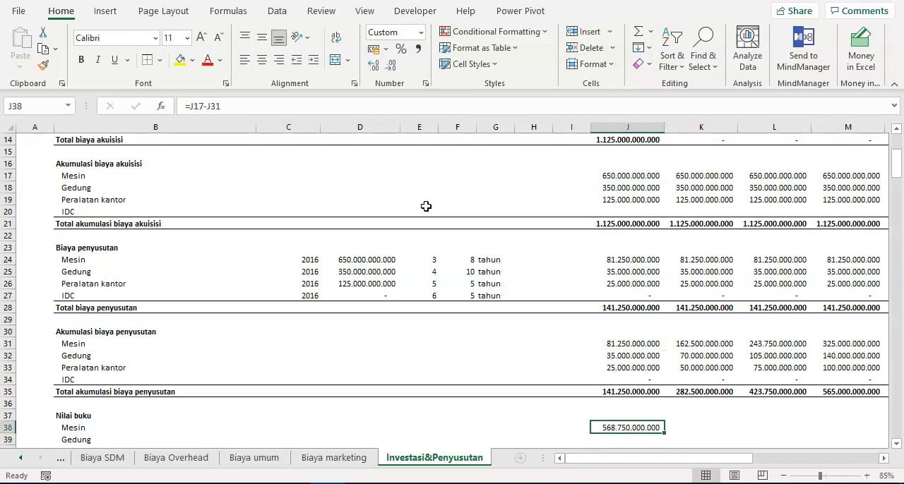
# - Copy the book value formula from J38 down to the Gedung, Peralatan kantor and IDC rows, J38:J41
pyautogui.hotkey('ctrl', 'c')
pyautogui.hotkey('shift', 'Down')
pyautogui.hotkey('shift', 'Down')
pyautogui.hotkey('shift', 'Down')
pyautogui.hotkey('shift', 'Down')
pyautogui.hotkey('shift', 'Up')
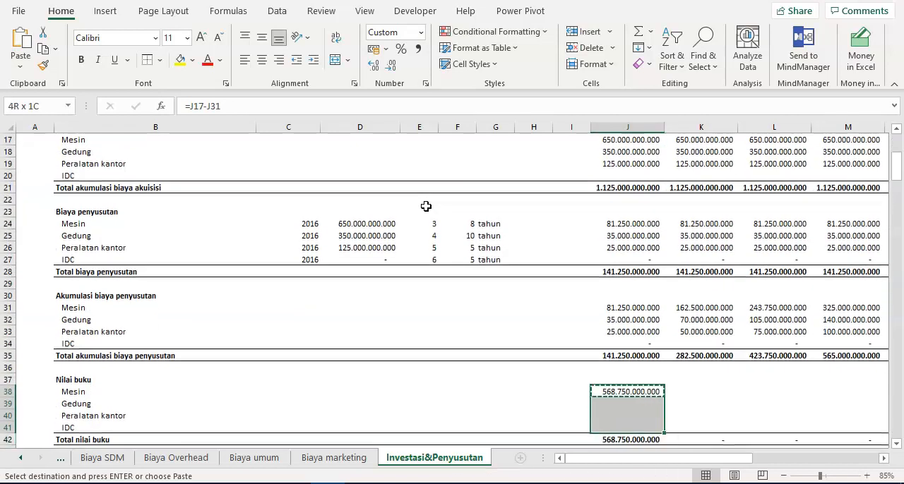
pyautogui.hotkey('ctrl', 'v')
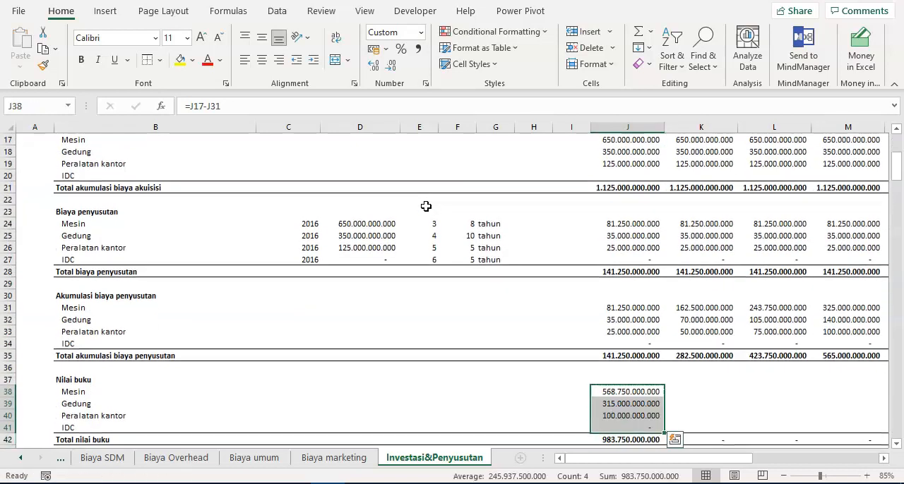
# - Copy the 2016 book value formulas in J38:J41 across the remaining projection years through column T
pyautogui.hotkey('ctrl', 'c')
pyautogui.hotkey('shift', 'Right')
pyautogui.hotkey('shift', 'Right')
pyautogui.hotkey('shift', 'Right')
pyautogui.hotkey('shift', 'Right')
pyautogui.hotkey('shift', 'Right')
pyautogui.hotkey('shift', 'Right')
pyautogui.hotkey('shift', 'Right')
pyautogui.hotkey('shift', 'Right')
pyautogui.hotkey('shift', 'Right')
pyautogui.hotkey('shift', 'Right')
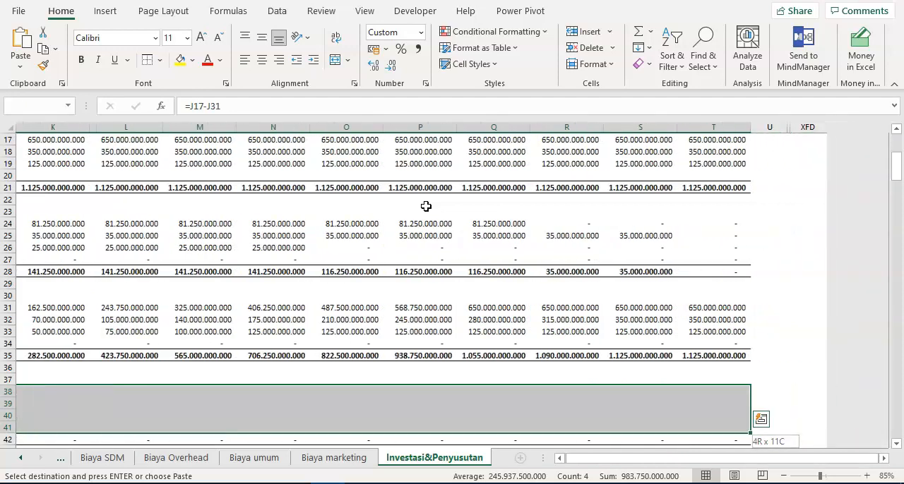
pyautogui.hotkey('ctrl', 'v')
pyautogui.press('Escape')
# - Check Mesin's book values along row 38 through column R
pyautogui.press('Right')
pyautogui.press('Right')
pyautogui.press('Right')
pyautogui.press('Right')
pyautogui.press('Right')
pyautogui.press('Right')
pyautogui.press('Right')
pyautogui.press('Right')
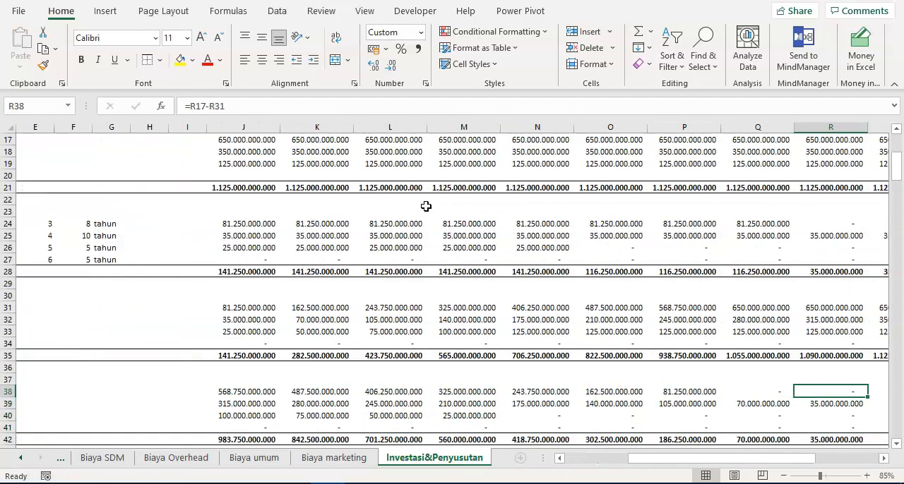
pyautogui.press('Down')
pyautogui.press('Down')
# - Review how Peralatan kantor's book value declines year by year along row 40, from J40 through T40
pyautogui.press('Left')
pyautogui.press('Left')
pyautogui.press('Left')
pyautogui.press('Left')
pyautogui.press('Left')
pyautogui.press('Left')
pyautogui.press('Left')
pyautogui.press('Left')
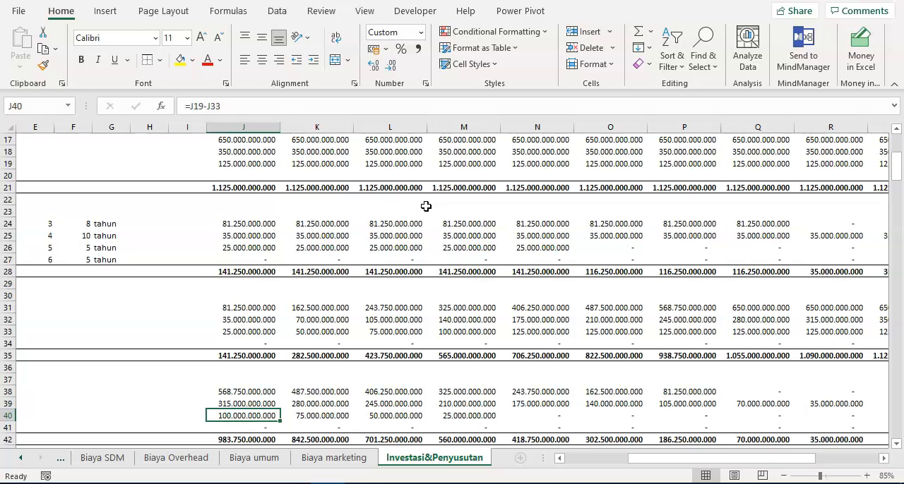
pyautogui.hotkey('ctrl', 'Left')
pyautogui.hotkey('ctrl', 'Right')
pyautogui.press('Right')
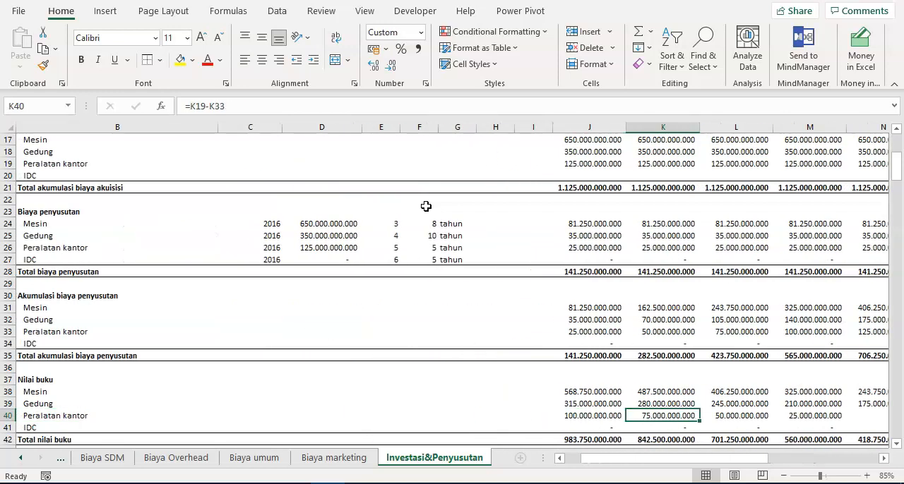
pyautogui.press('Right')
pyautogui.press('Right')
pyautogui.press('Left')
pyautogui.press('Left')
pyautogui.press('Left')
pyautogui.press('Left')
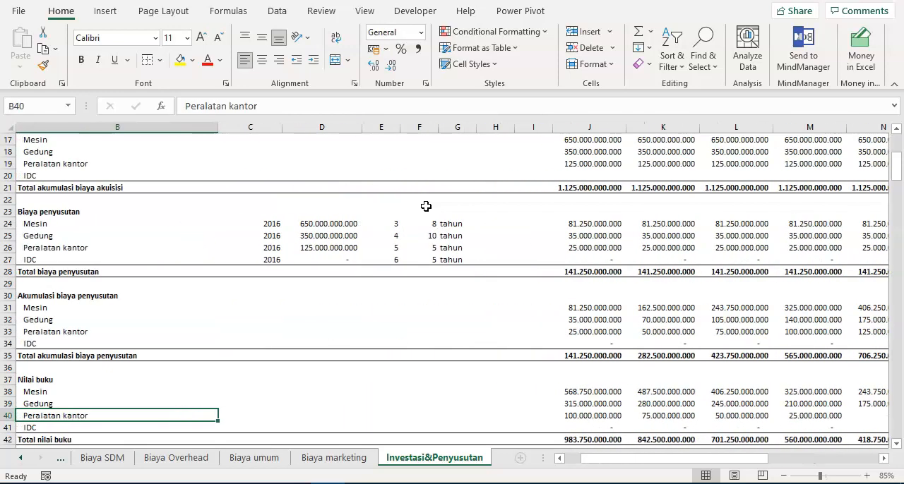
pyautogui.press('Right')
pyautogui.press('Right')
pyautogui.press('Right')
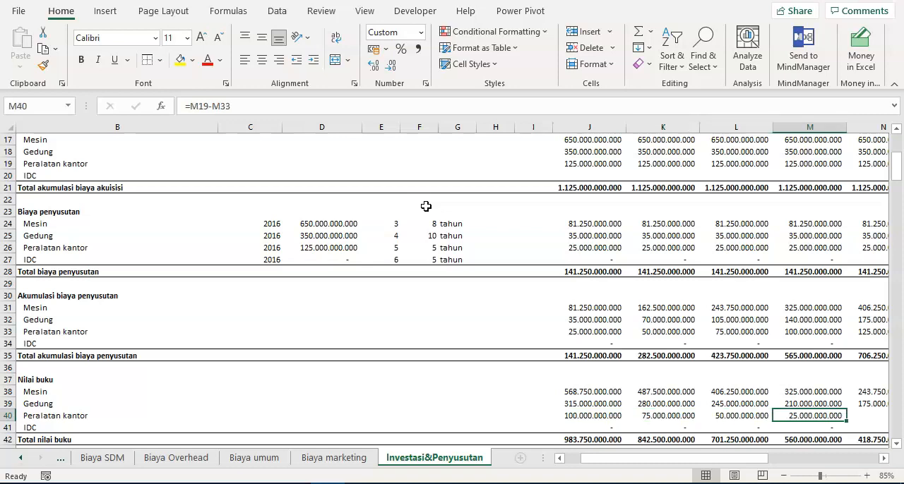
pyautogui.press('Right')
pyautogui.press('Right')
pyautogui.press('Right')
pyautogui.press('Right')
pyautogui.press('Right')
pyautogui.press('Right')
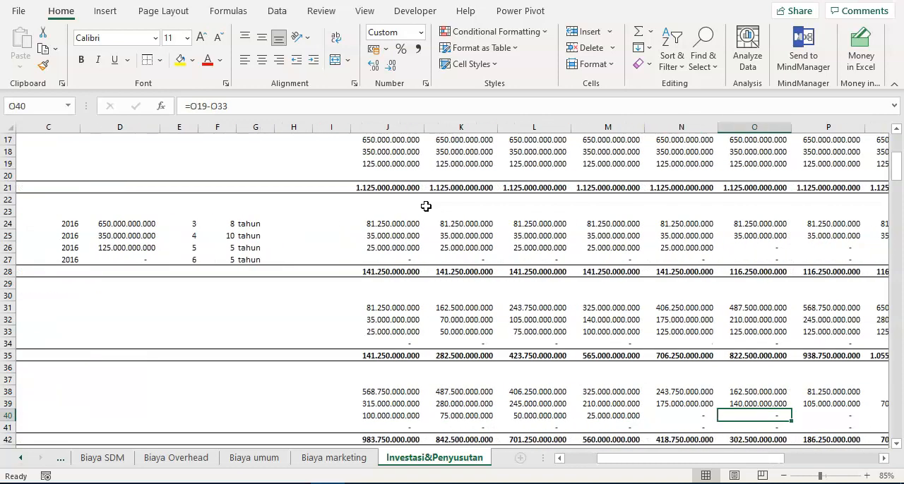
pyautogui.press('Right')
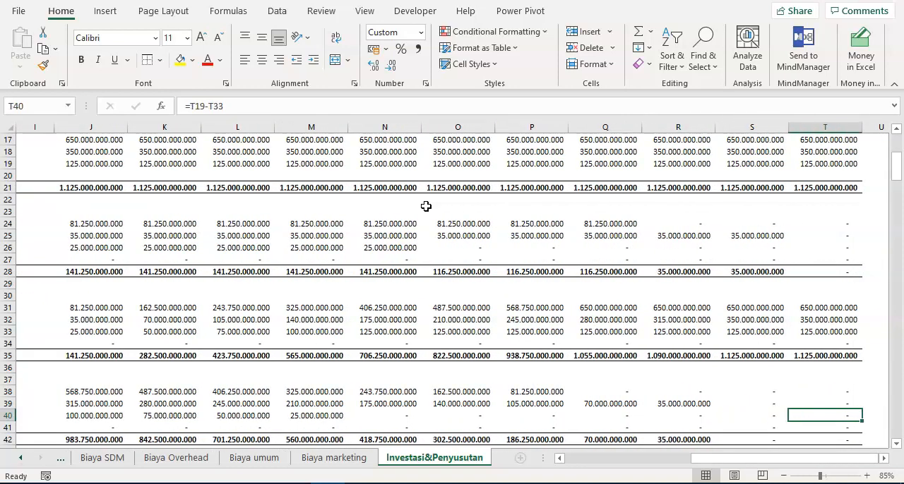
# - Review Gedung's book values along row 39 back to 2016 in J39
pyautogui.press('Left')
pyautogui.press('Left')
pyautogui.press('Up')
pyautogui.press('Left')
pyautogui.hotkey('ctrl', 'Left')
pyautogui.hotkey('ctrl', 'Left')
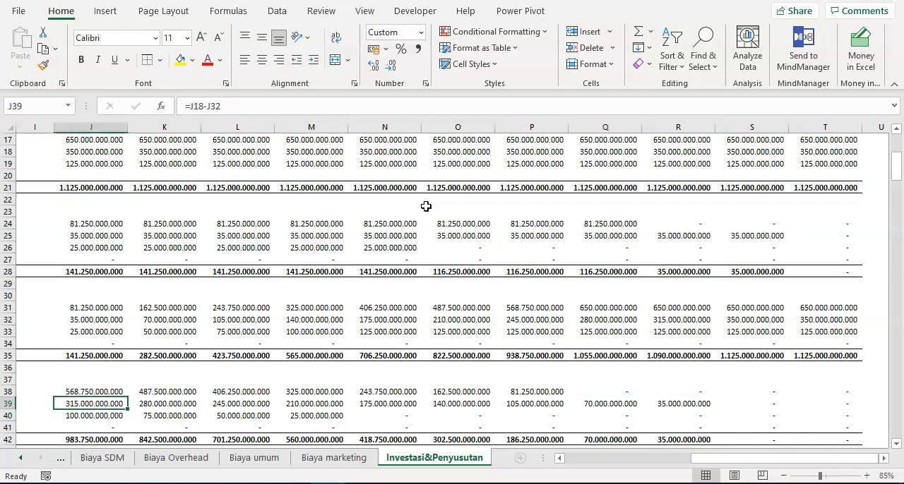
pyautogui.hotkey('ctrl', 'Right')
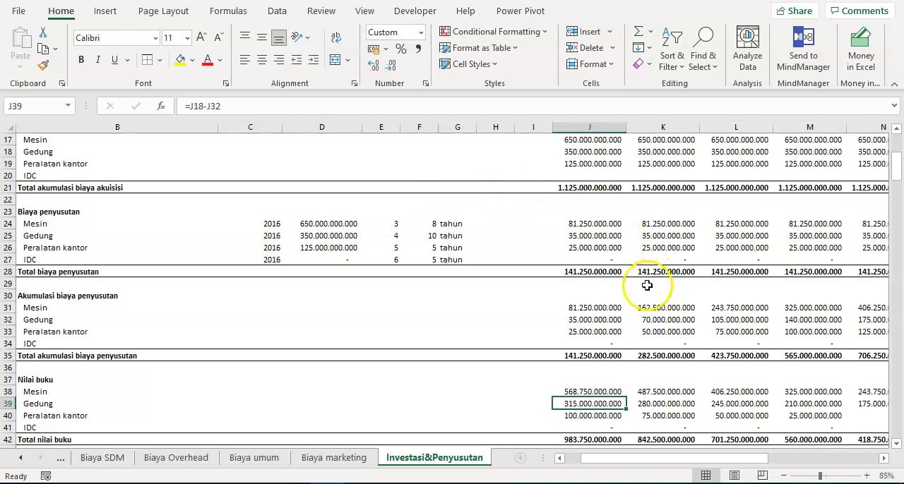
# - Review the schedules from Investasi down to Nilai buku and select the 2016 book values with their total, J38:J42
pyautogui.scroll(5, 641, 296)
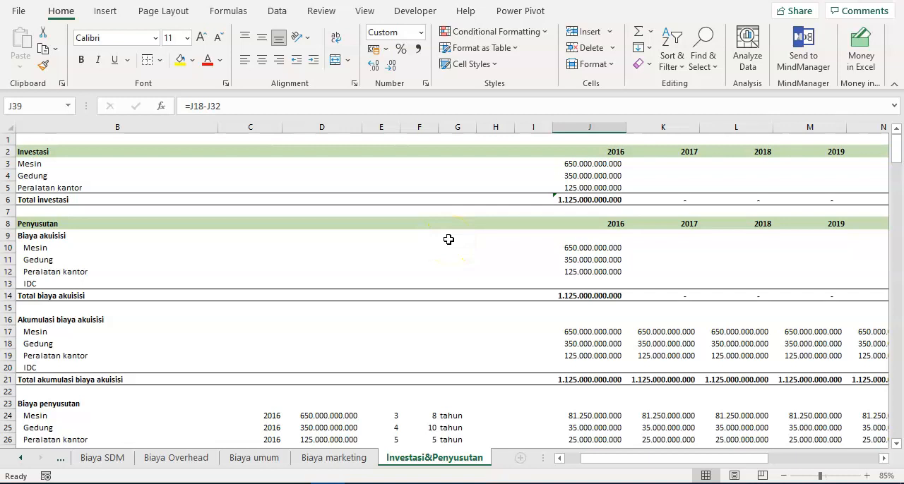
pyautogui.scroll(-6, 448, 239)
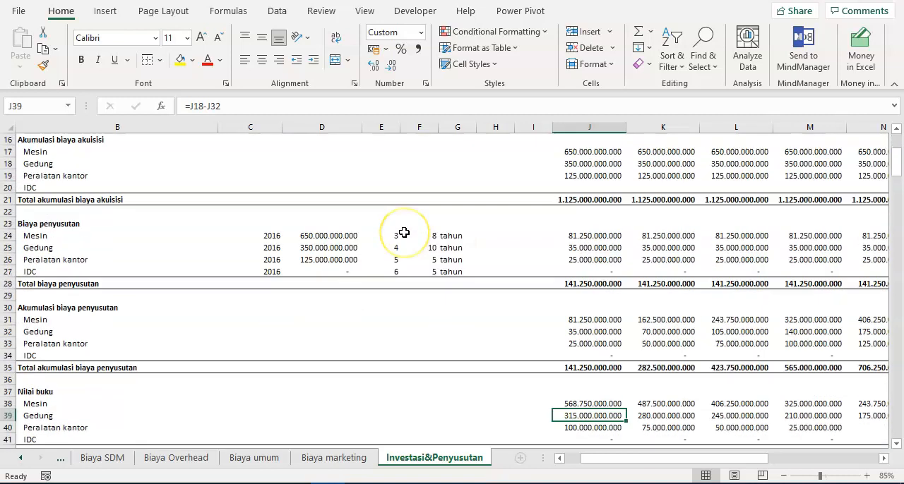
pyautogui.scroll(-2, 403, 247)
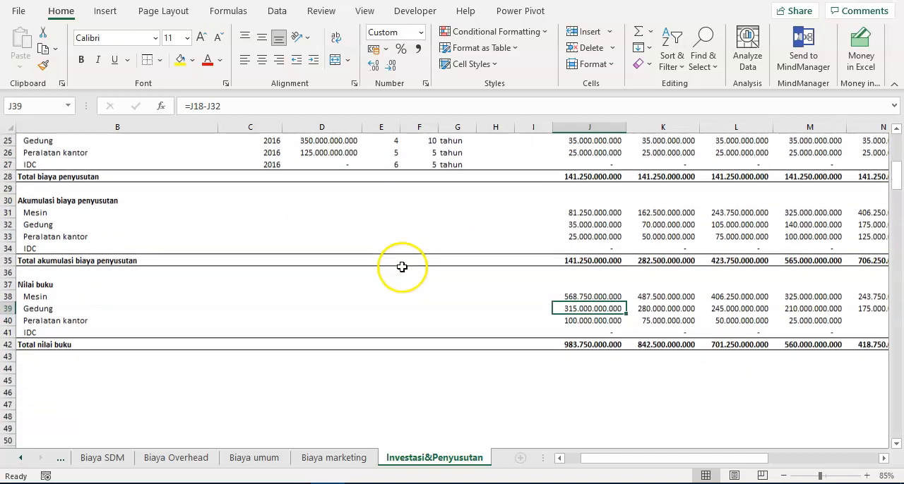
pyautogui.moveTo(613, 343); pyautogui.dragTo(612, 299)
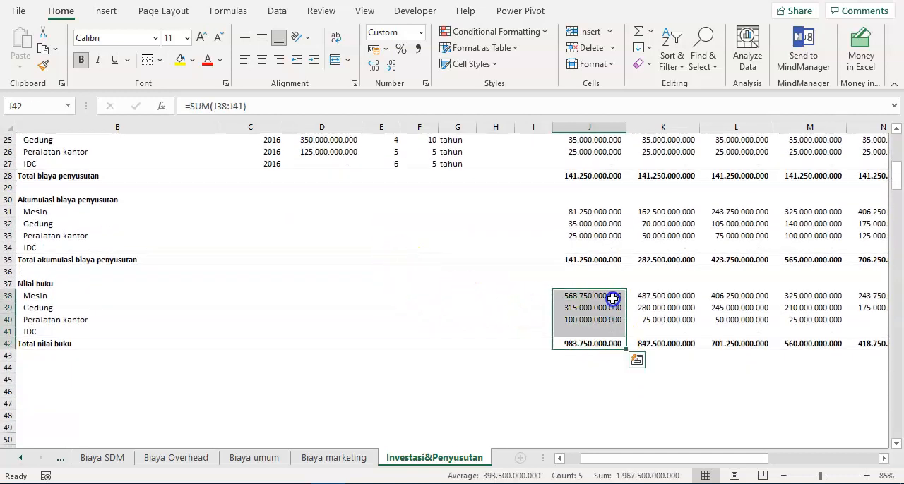